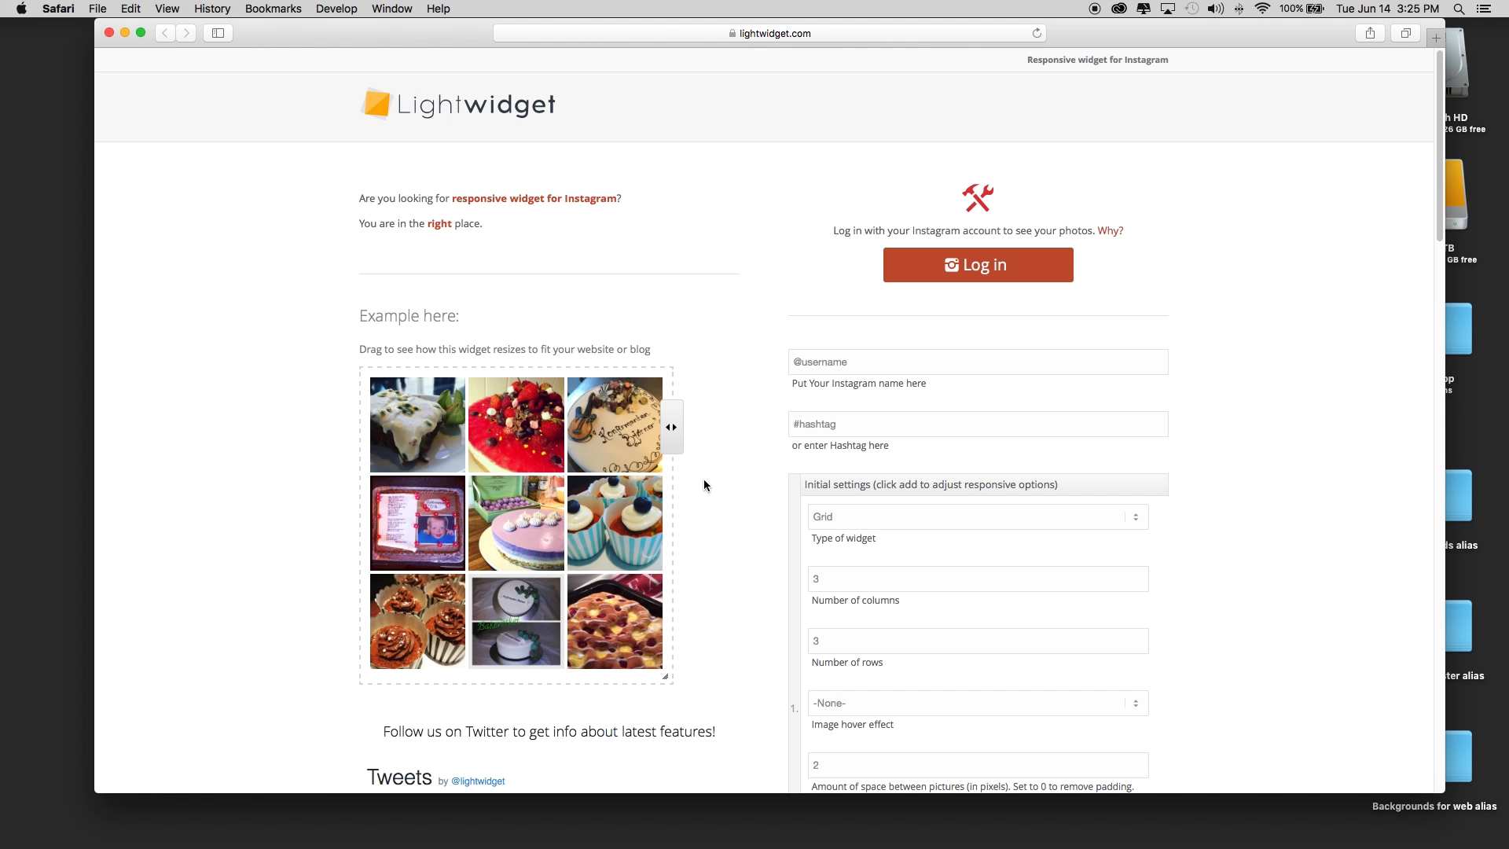
Widen the example widget with its resize handle and scroll the page to watch the photo grid resize.
mouse_move(672, 427)
left_mouse_down()
mouse_move(779, 444)
mouse_move(716, 423)
mouse_move(605, 424)
mouse_move(744, 422)
mouse_move(674, 424)
mouse_move(695, 427)
left_mouse_up()
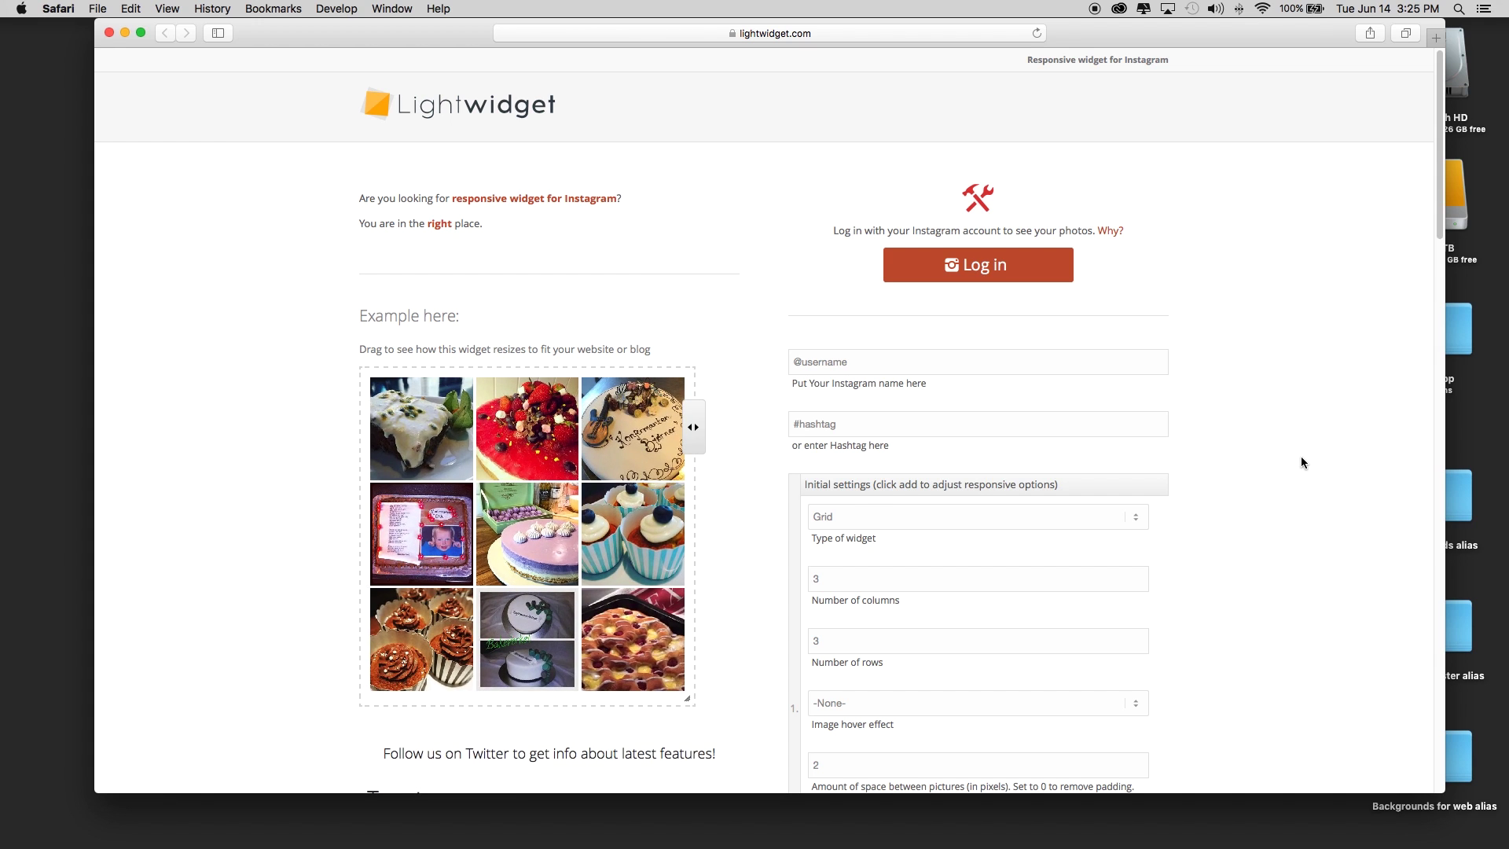
scroll(1298, 458, "down", 10)
scroll(1298, 456, "up", 5)
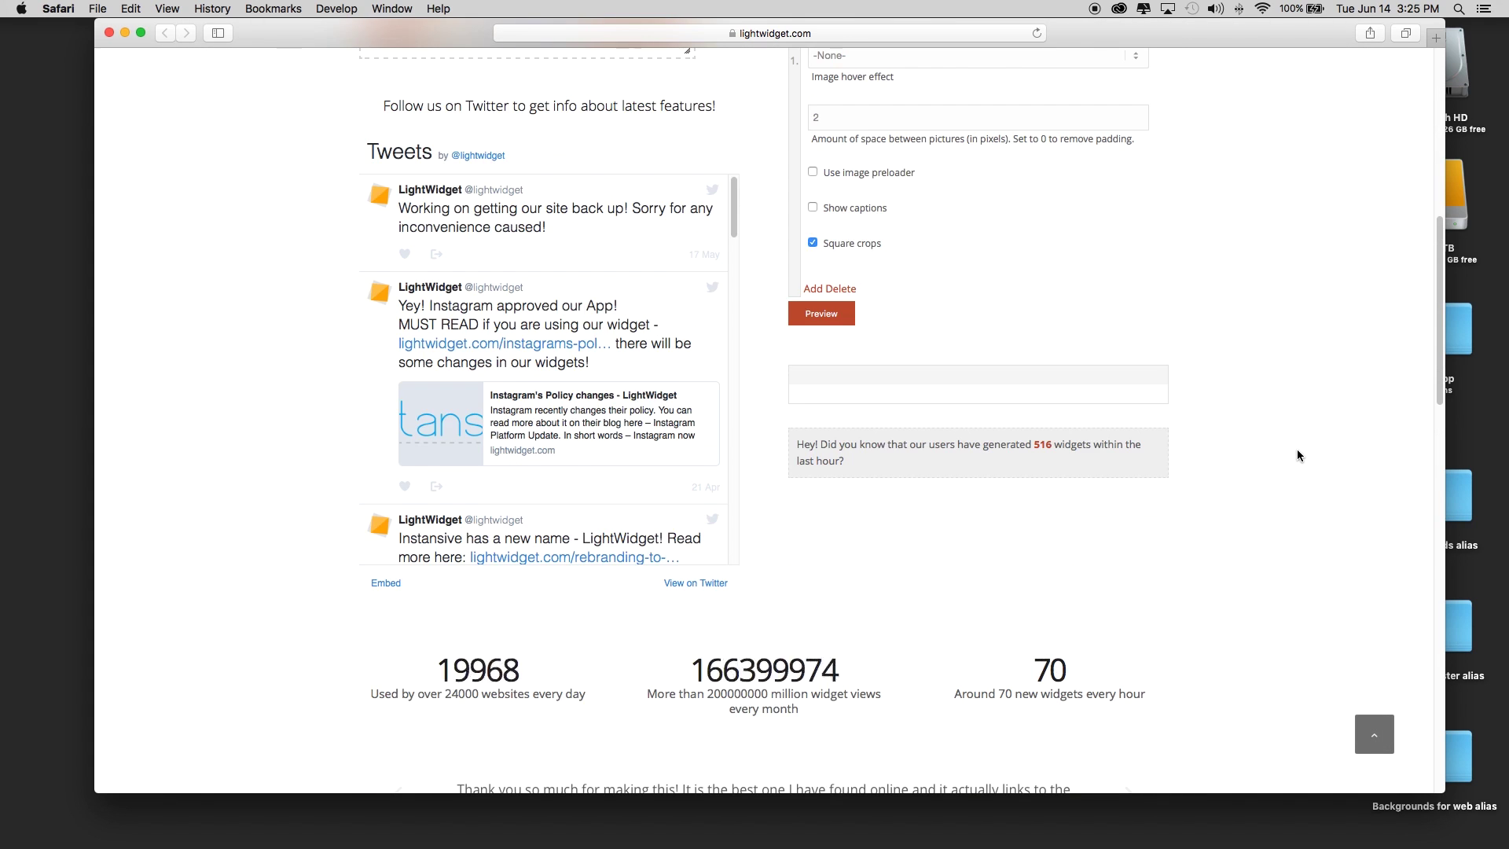
scroll(1297, 455, "up", 3)
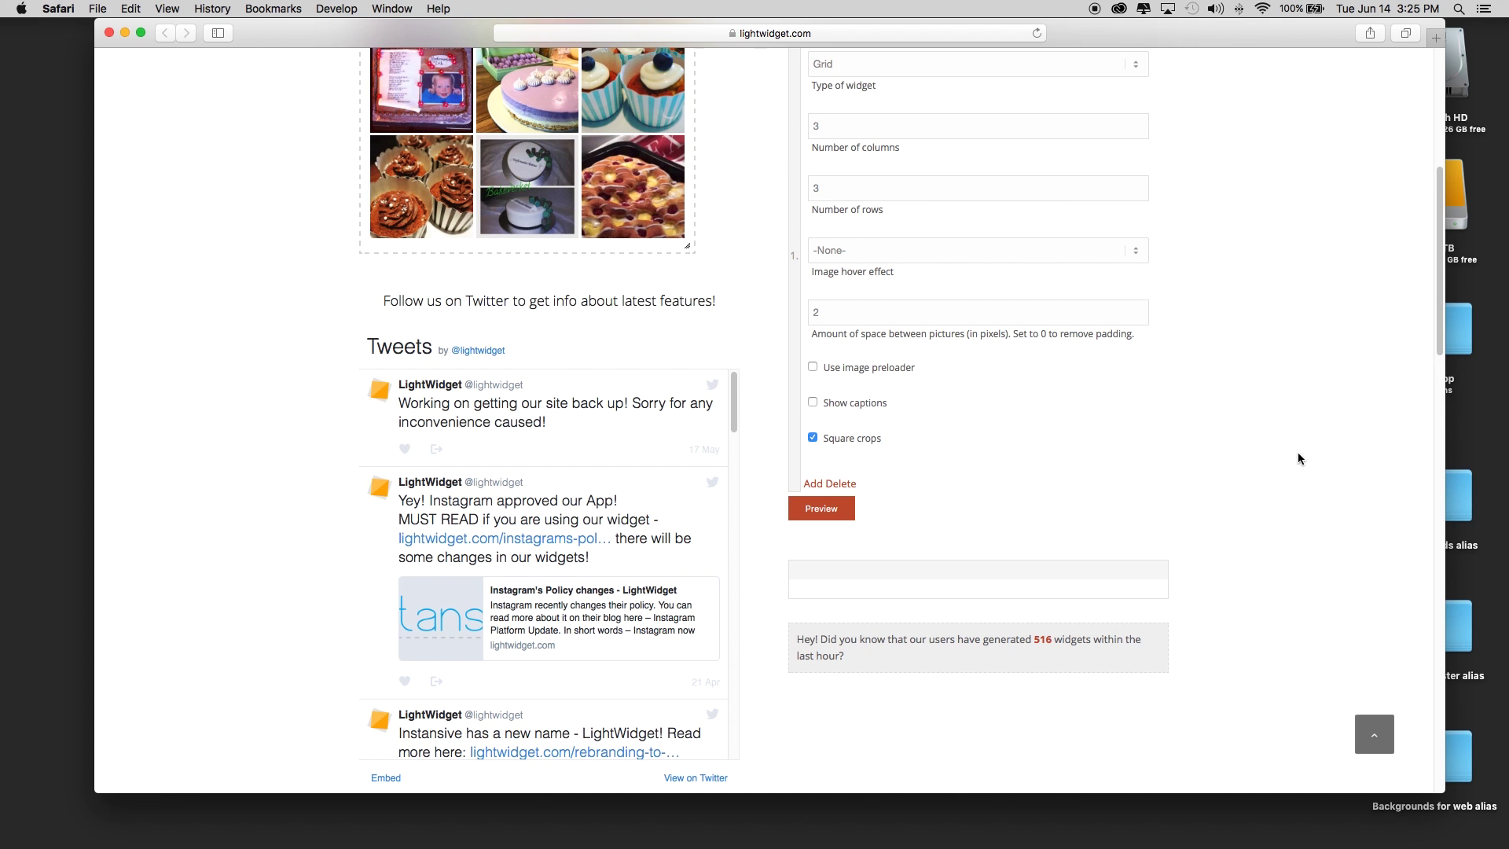
scroll(1263, 550, "up", 7)
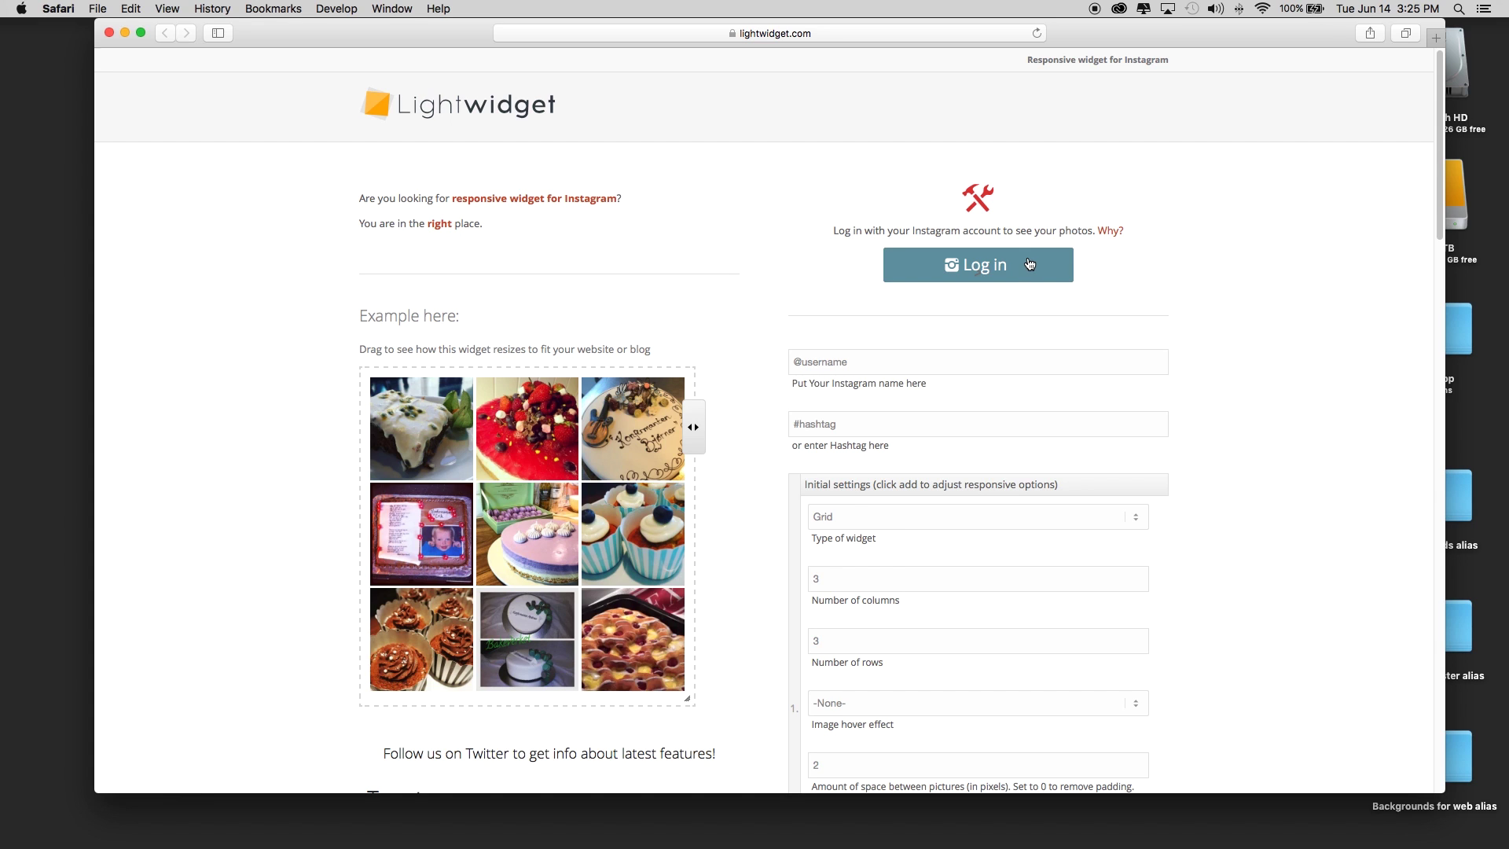
Start the Instagram login, allow keychain access, and replace the username with the account's username.
left_click(1030, 264)
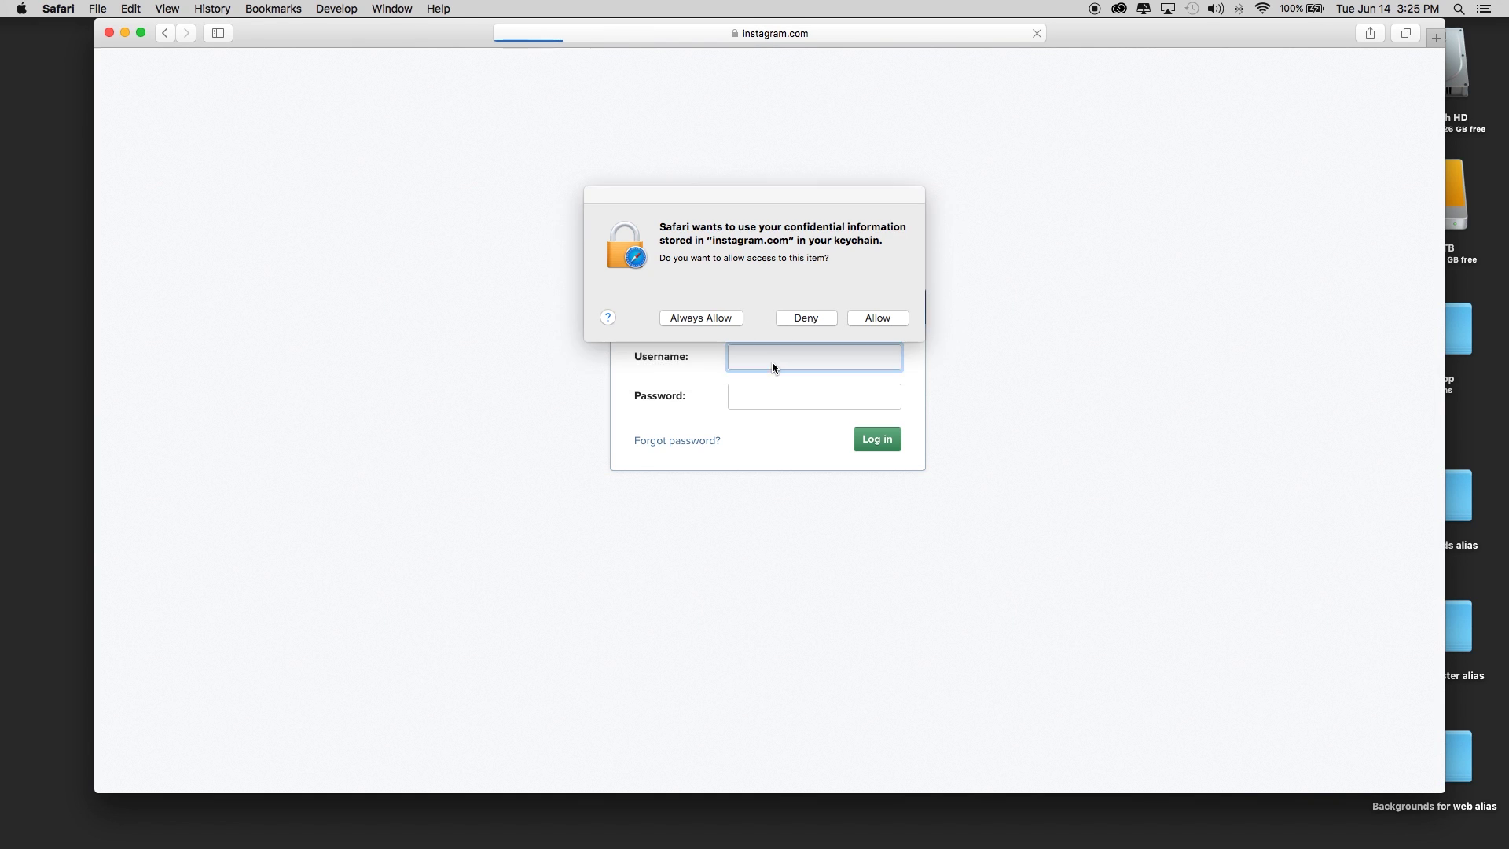
left_click(871, 319)
left_click(869, 319)
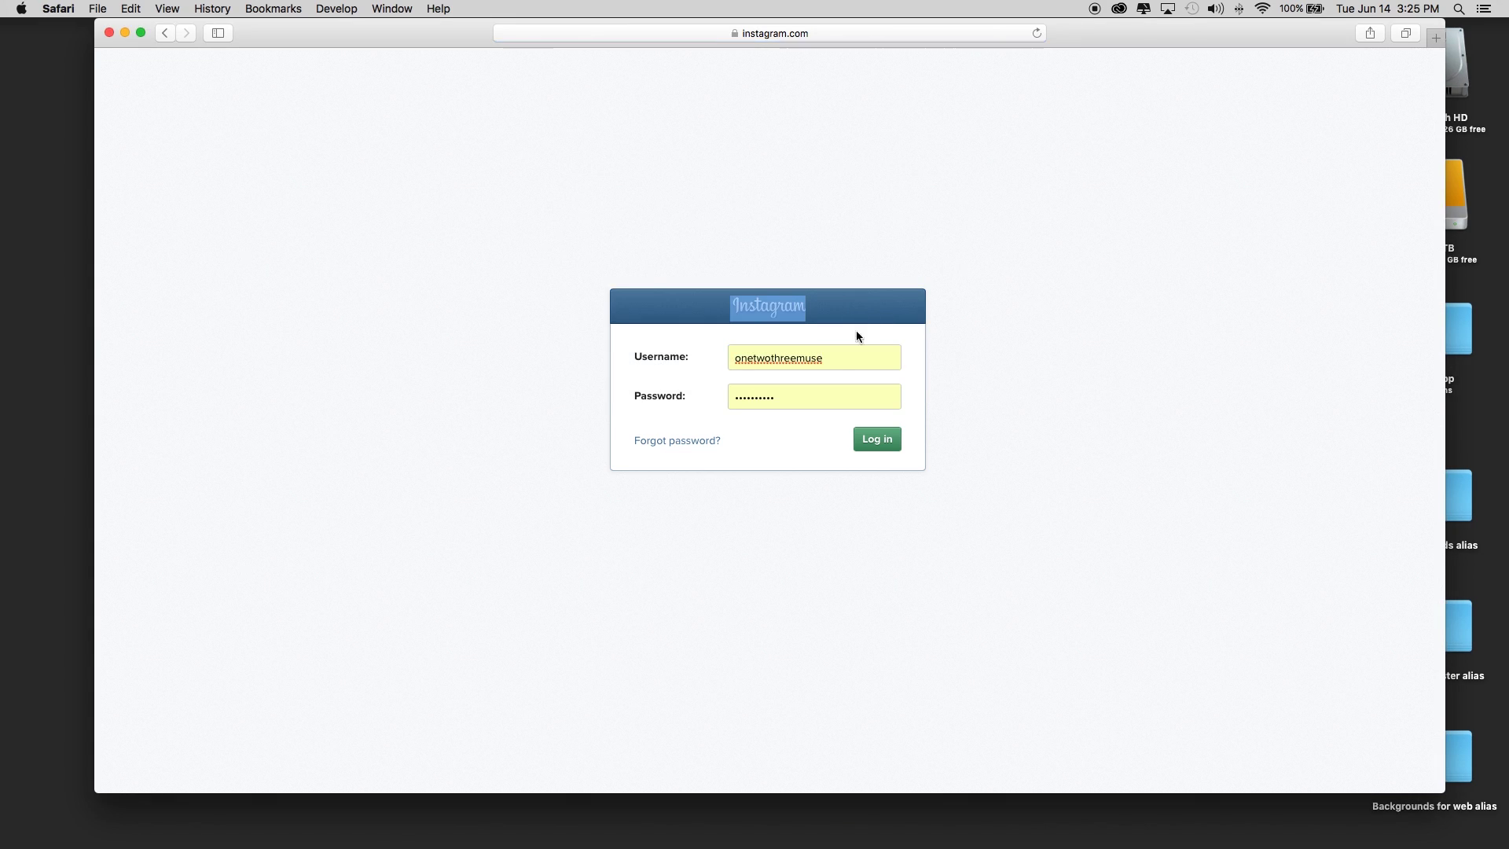
left_click_drag(842, 357, 593, 357)
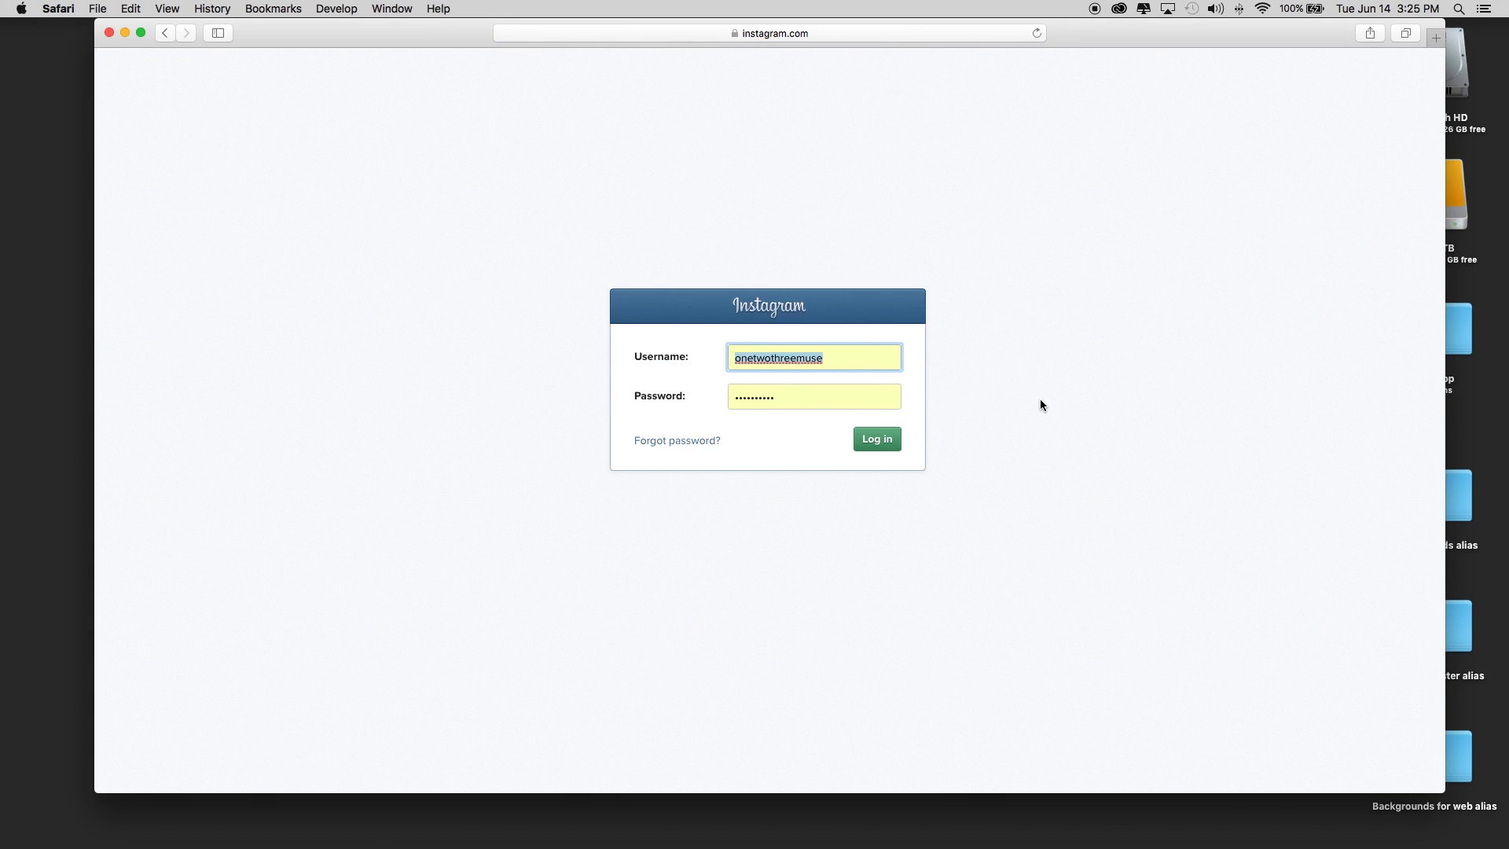
type("sirkellett")
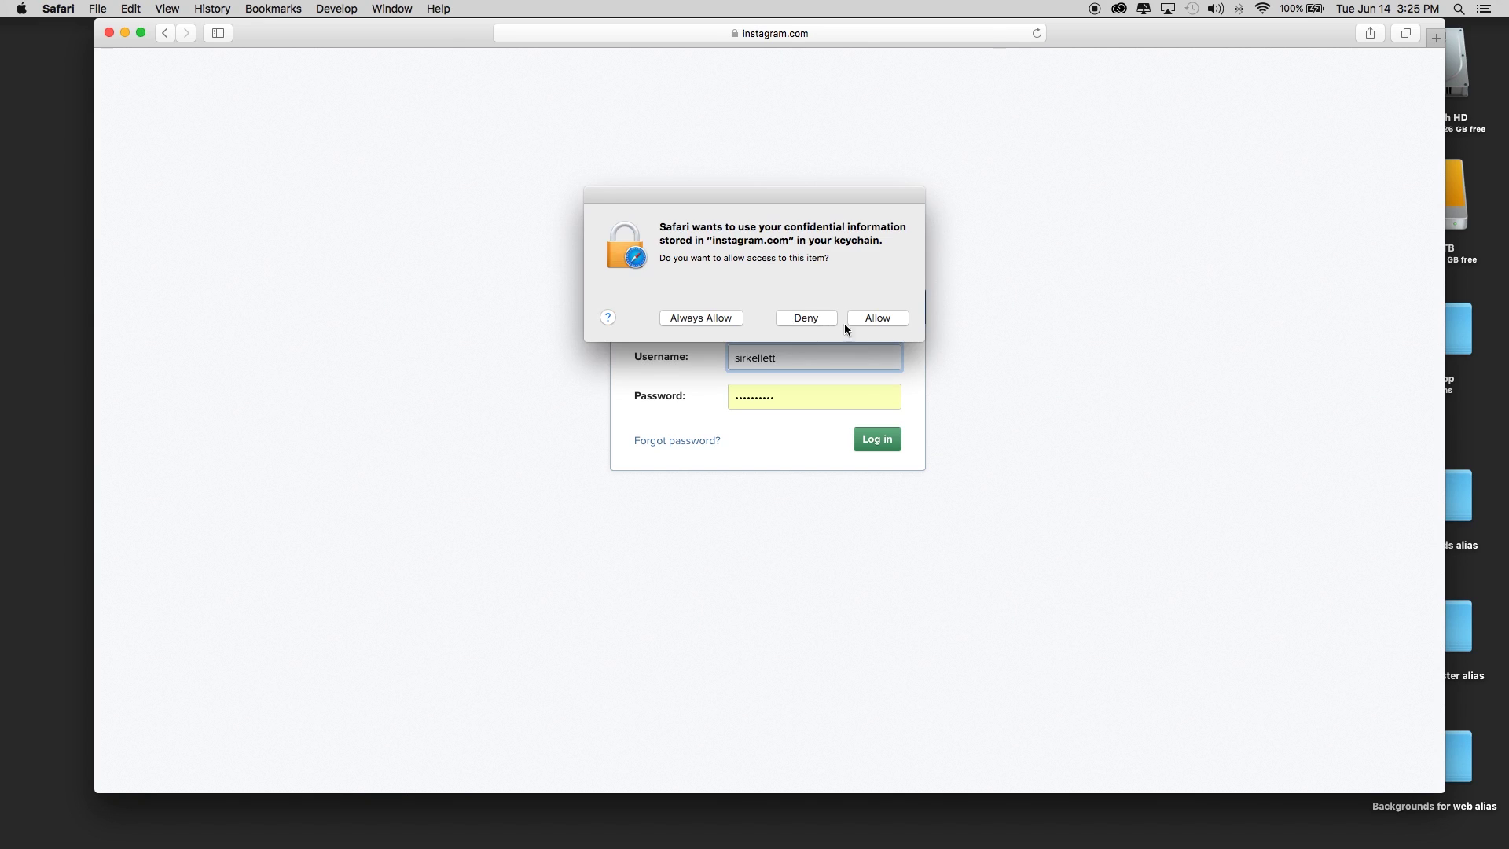
left_click(686, 318)
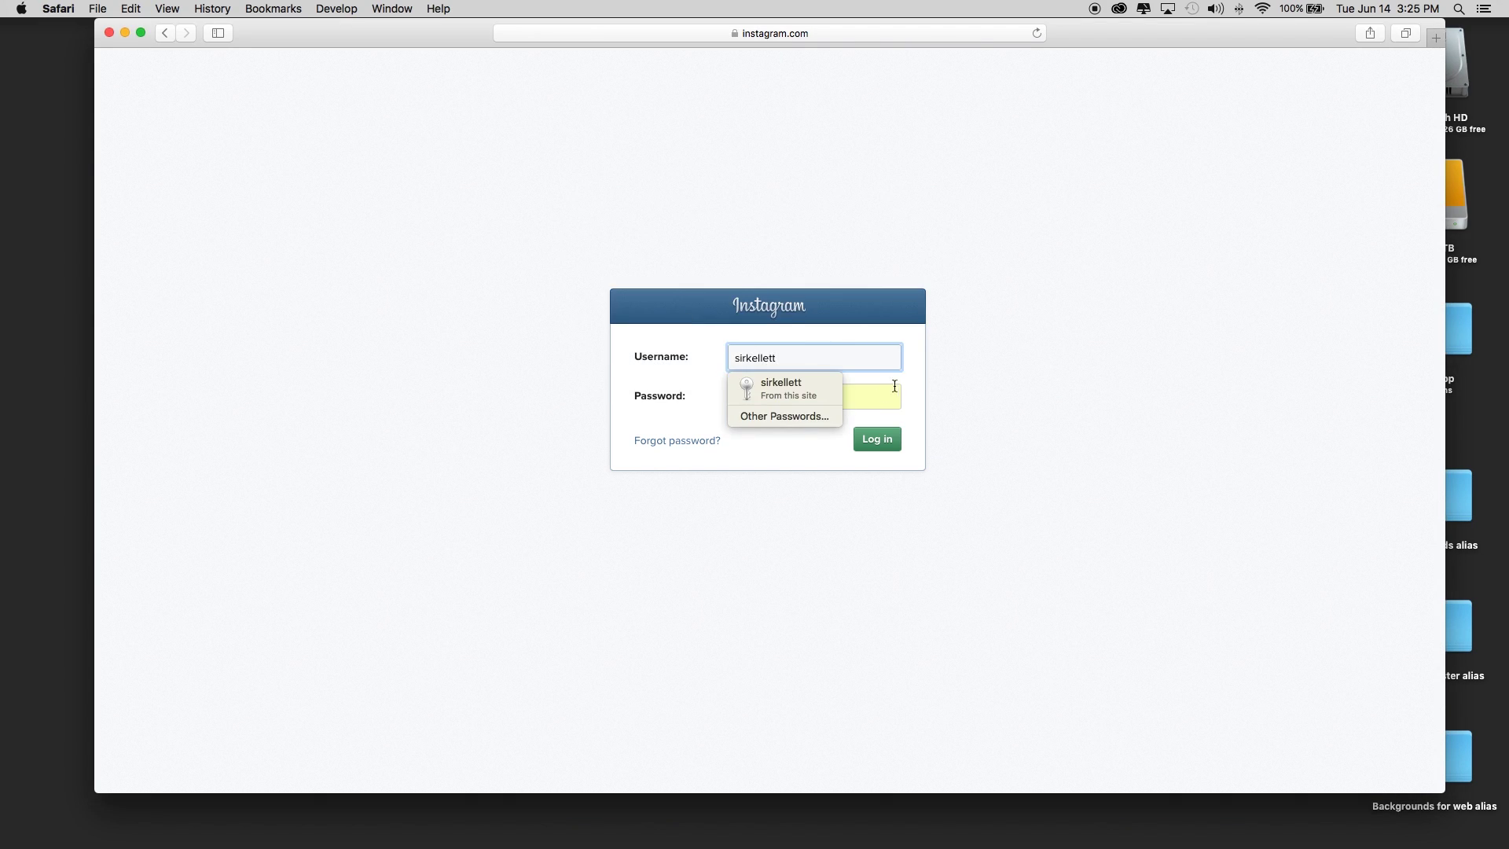
Retype the account password and submit the Instagram login.
left_click(1035, 378)
double_click(792, 401)
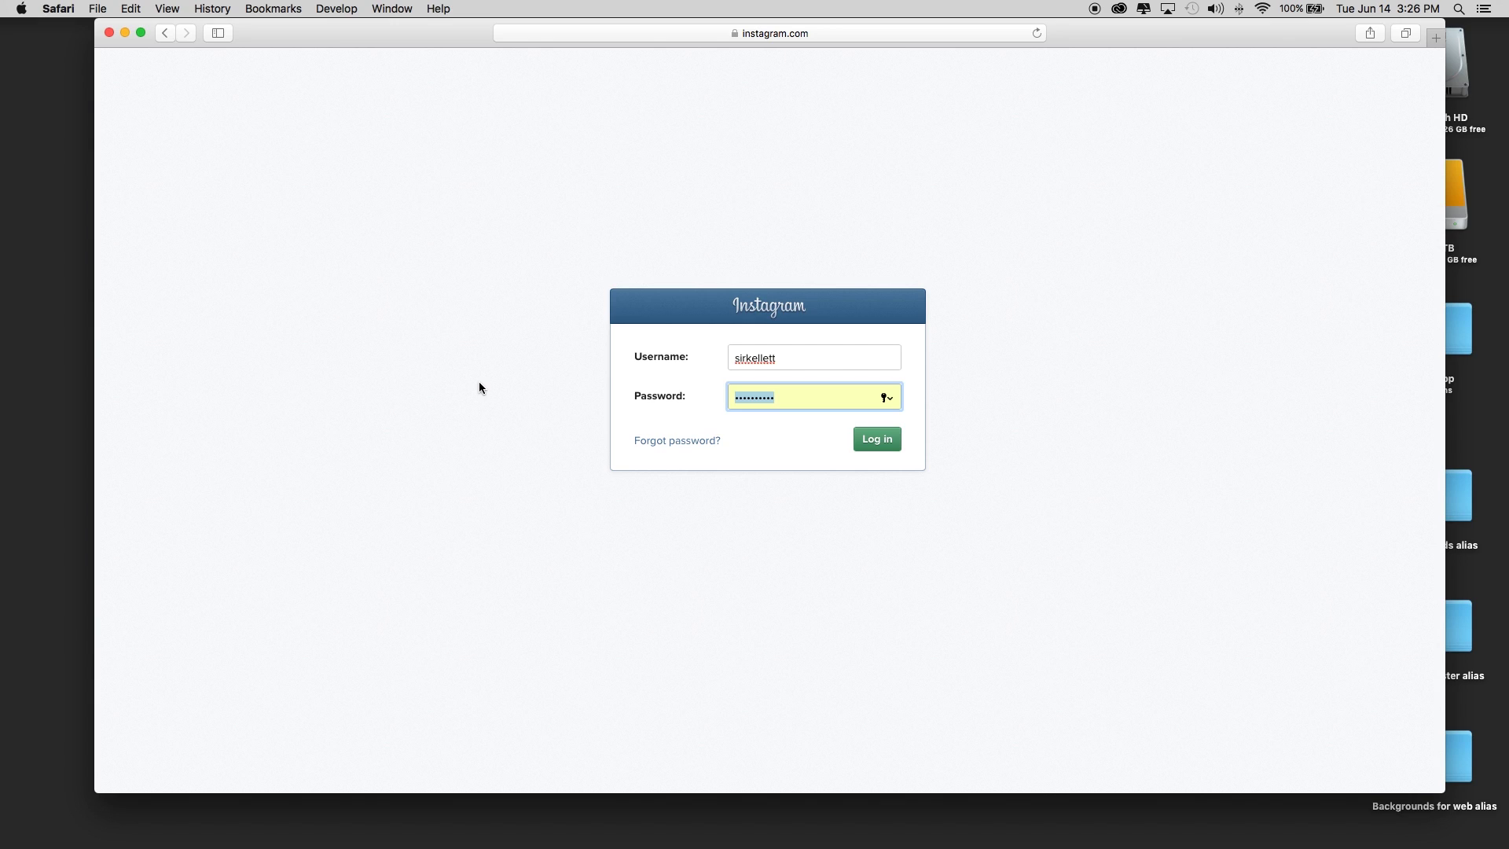
type("••••••")
left_click(867, 442)
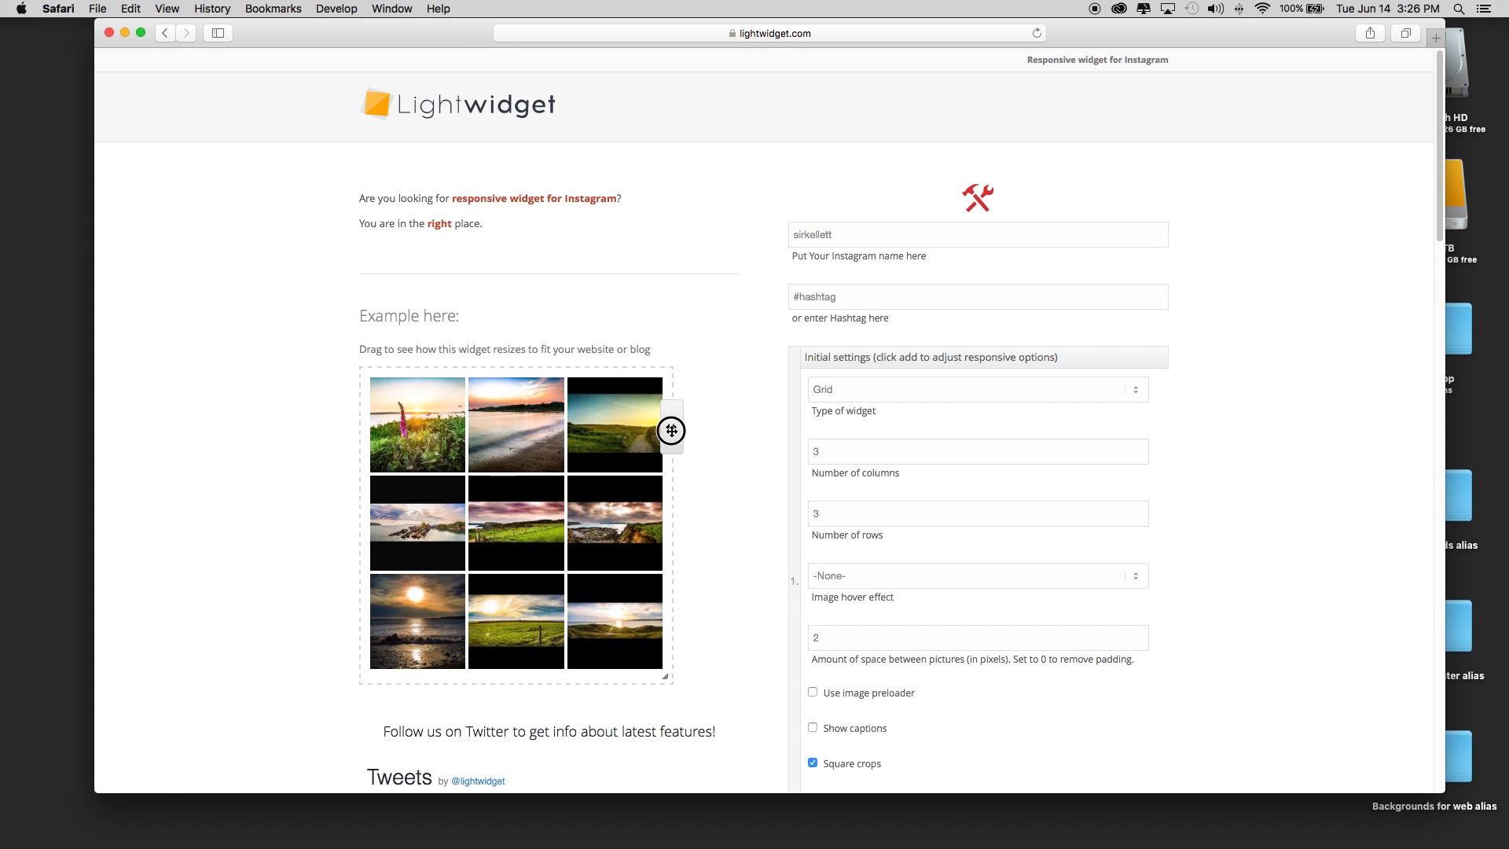
Widen the example widget showing the account's landscape photos, then scroll the page slightly.
left_click_drag(672, 427, 698, 472)
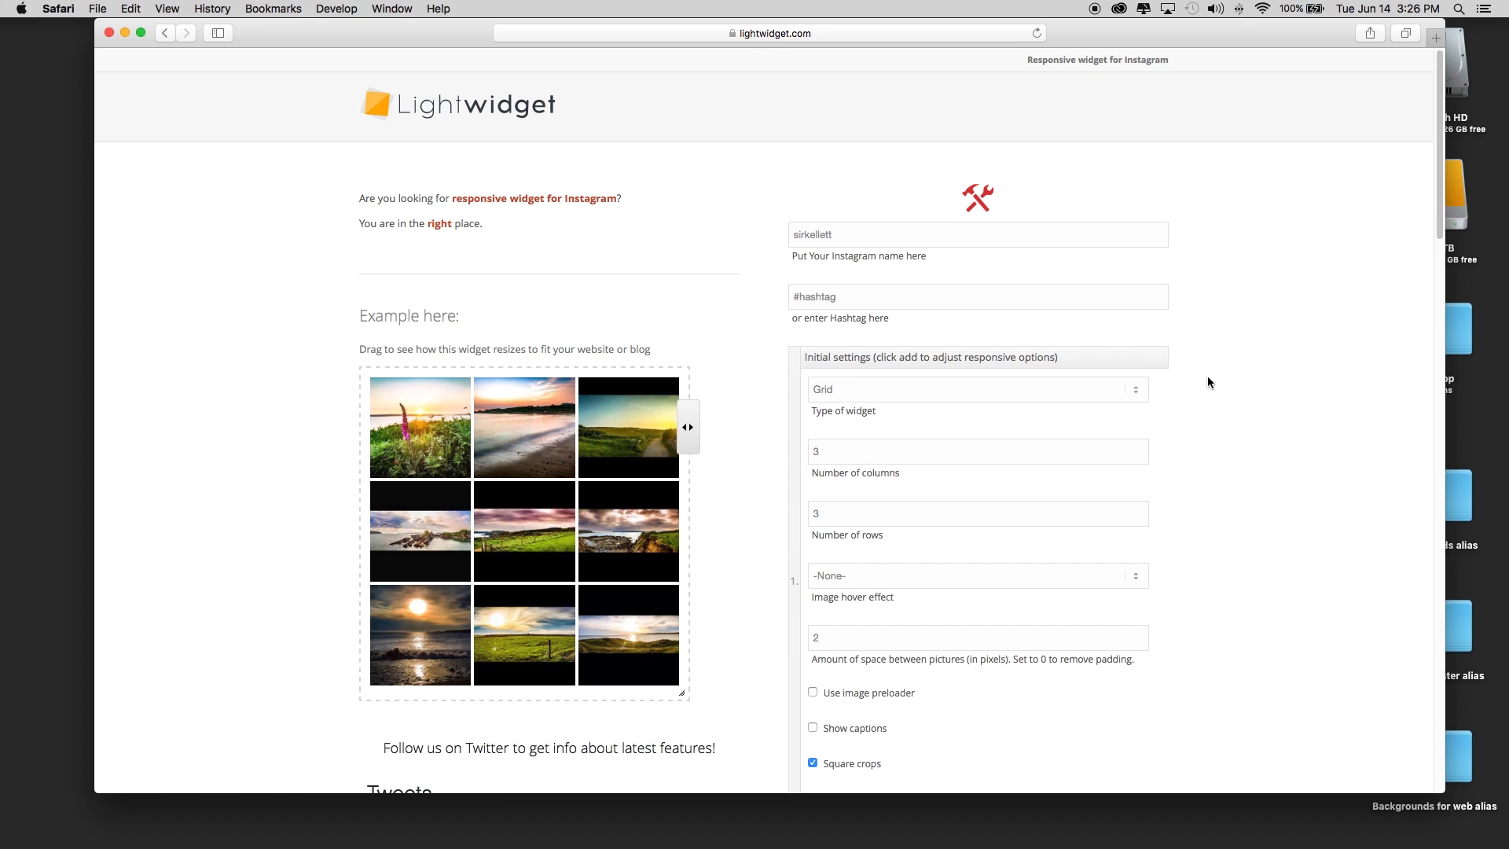
scroll(1207, 376, "down", 1)
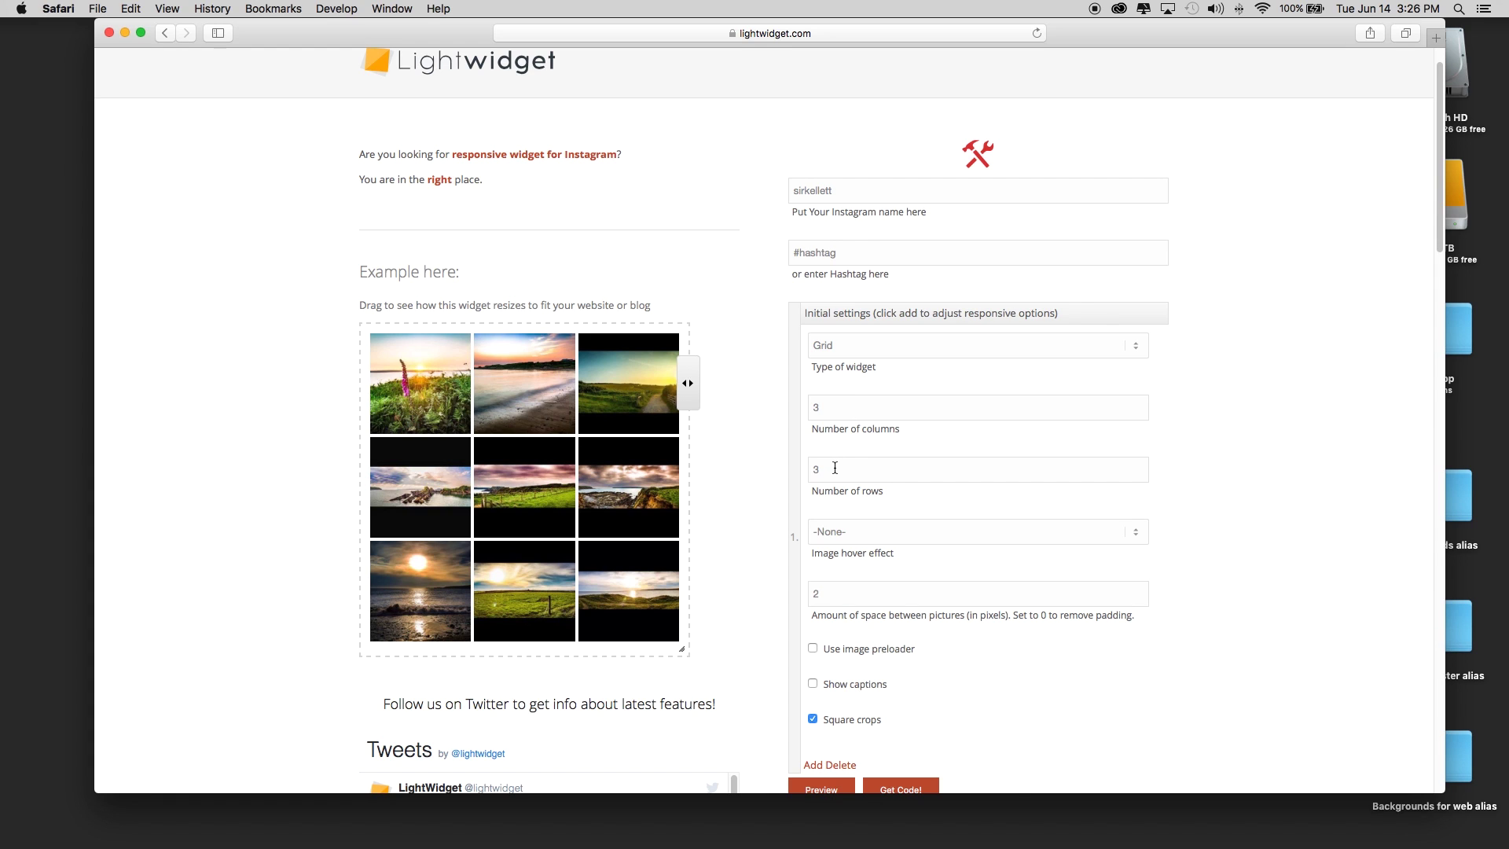
Set the image hover effect to Zoom and rotate, turn on the image preloader, and request the code.
left_click(1129, 534)
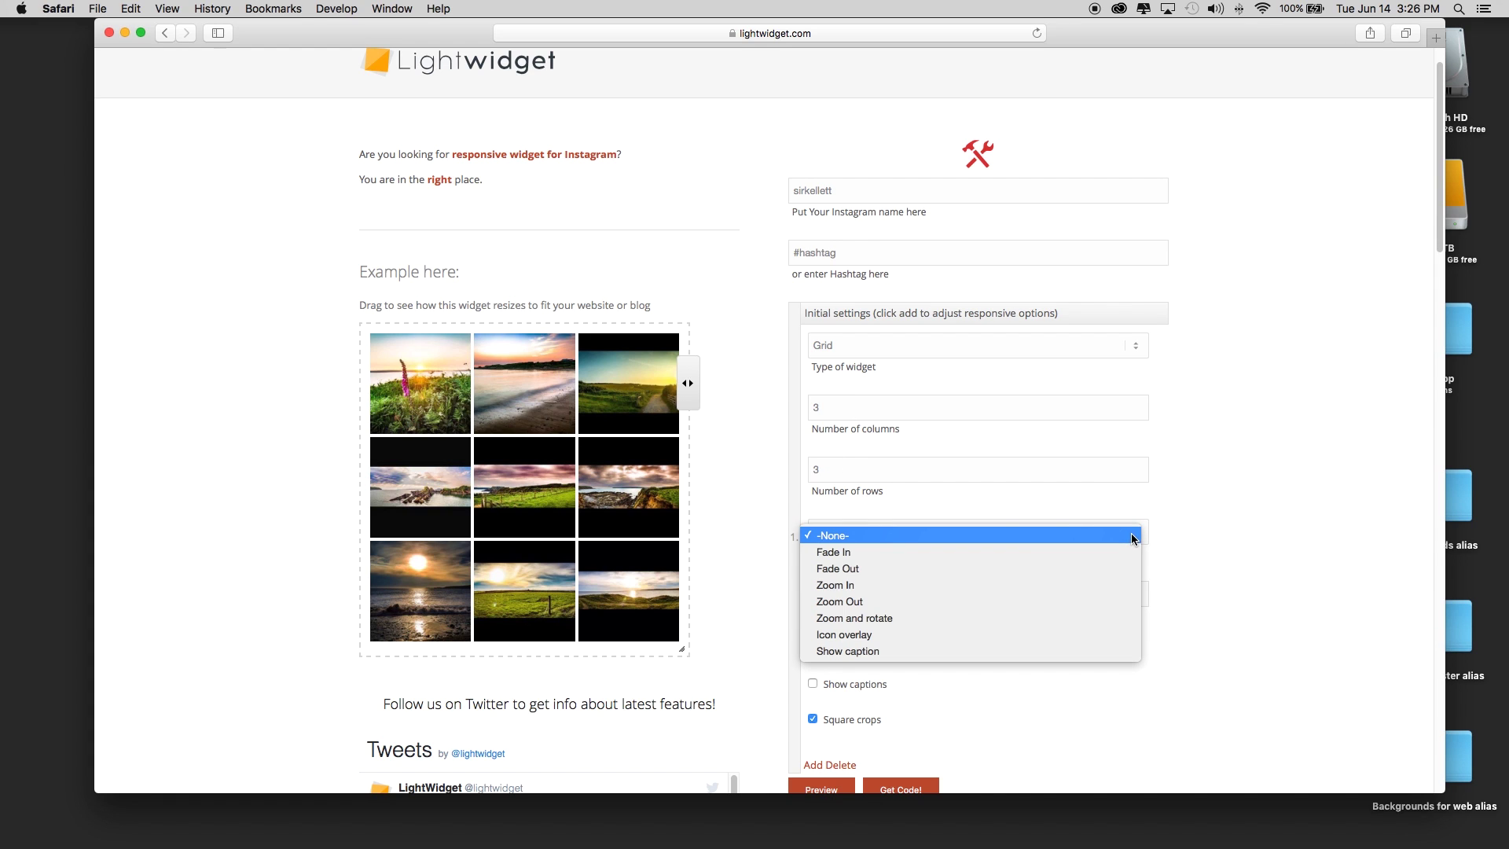
left_click(1017, 617)
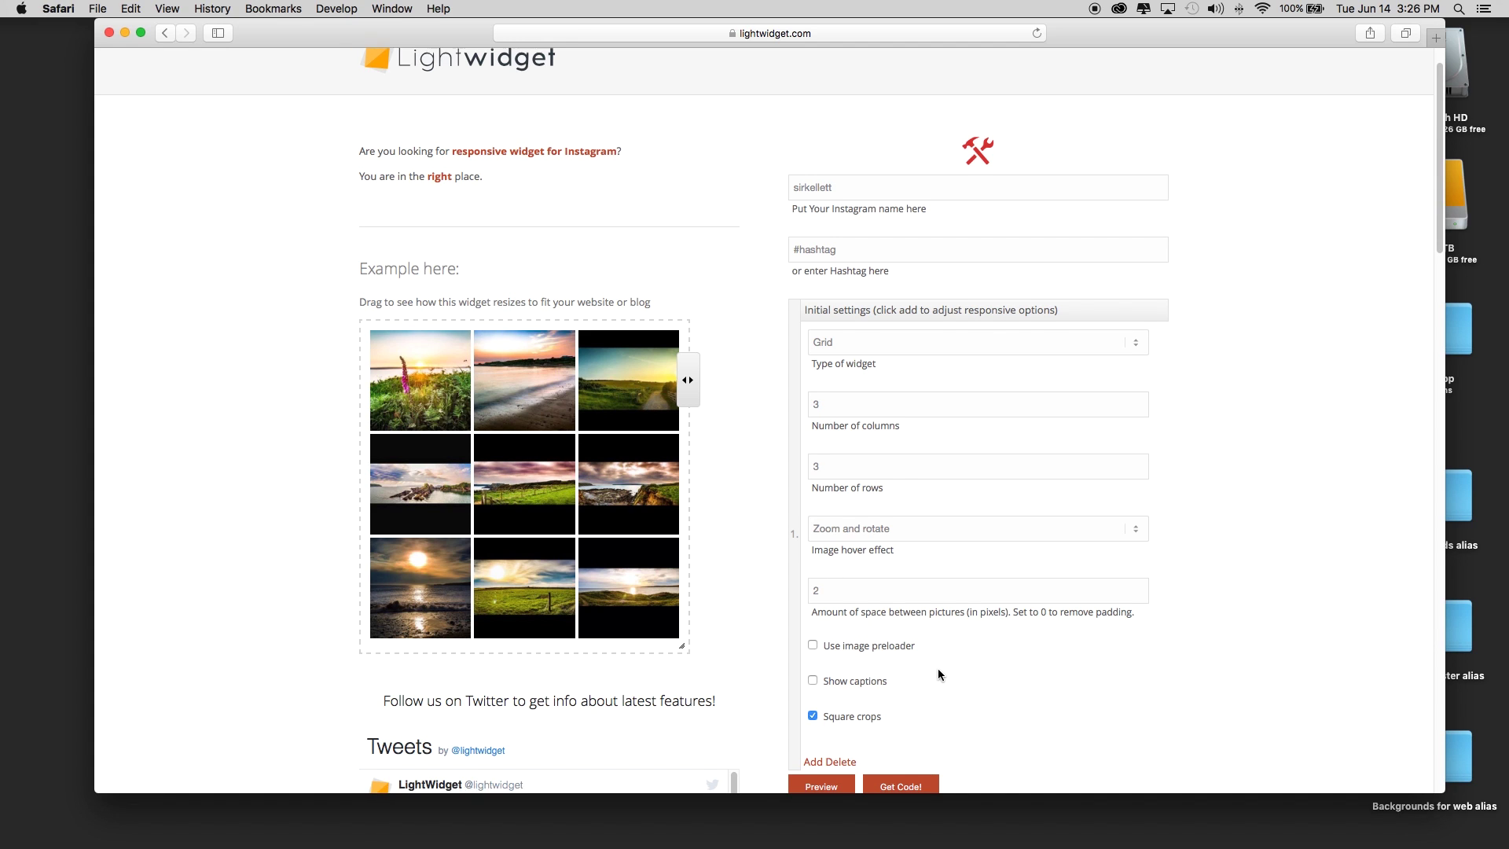
scroll(937, 668, "down", 1)
left_click(868, 628)
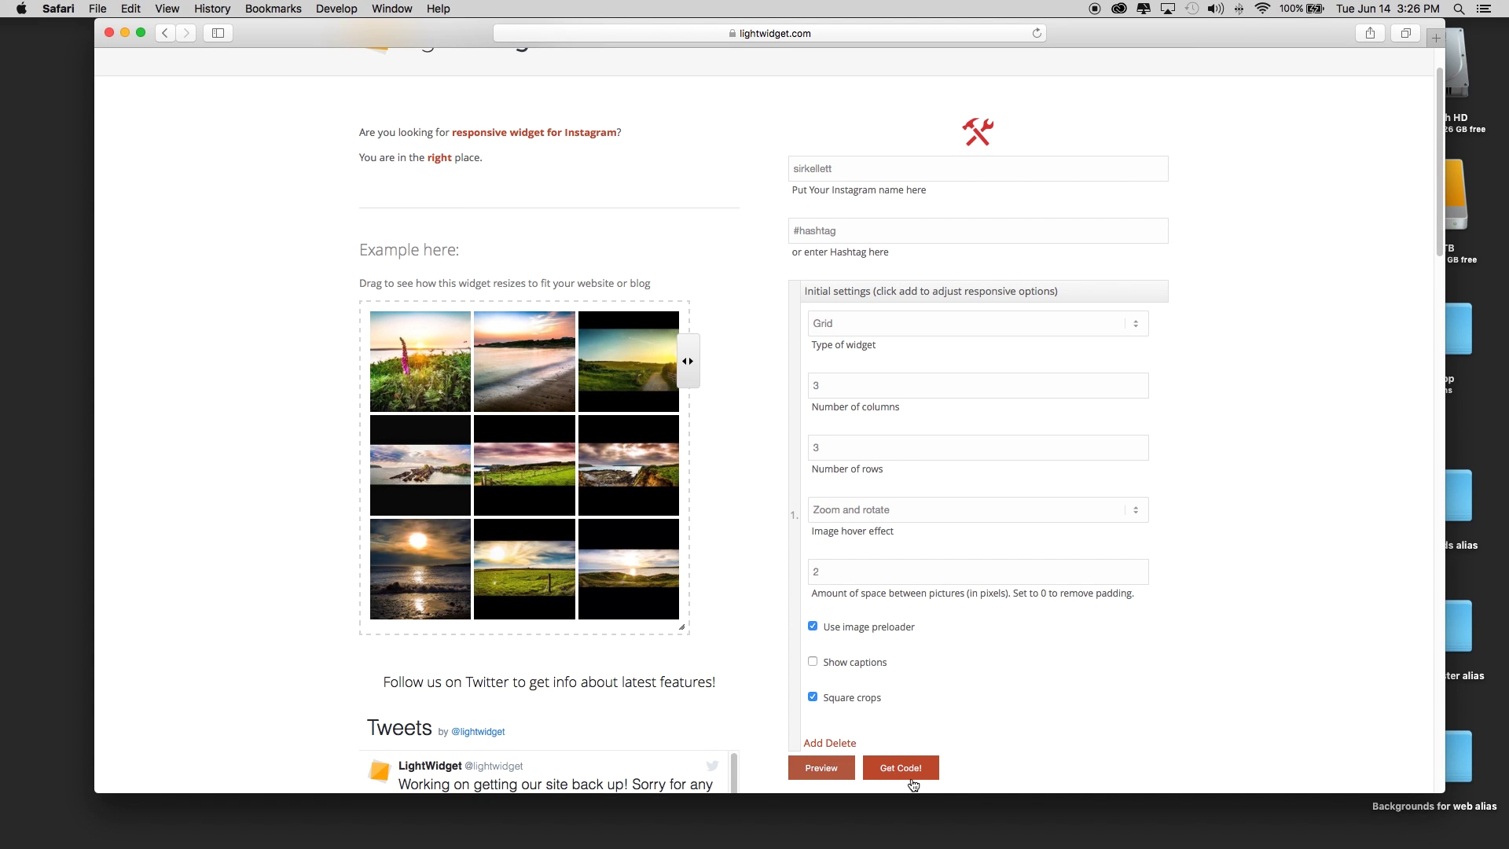
left_click(900, 768)
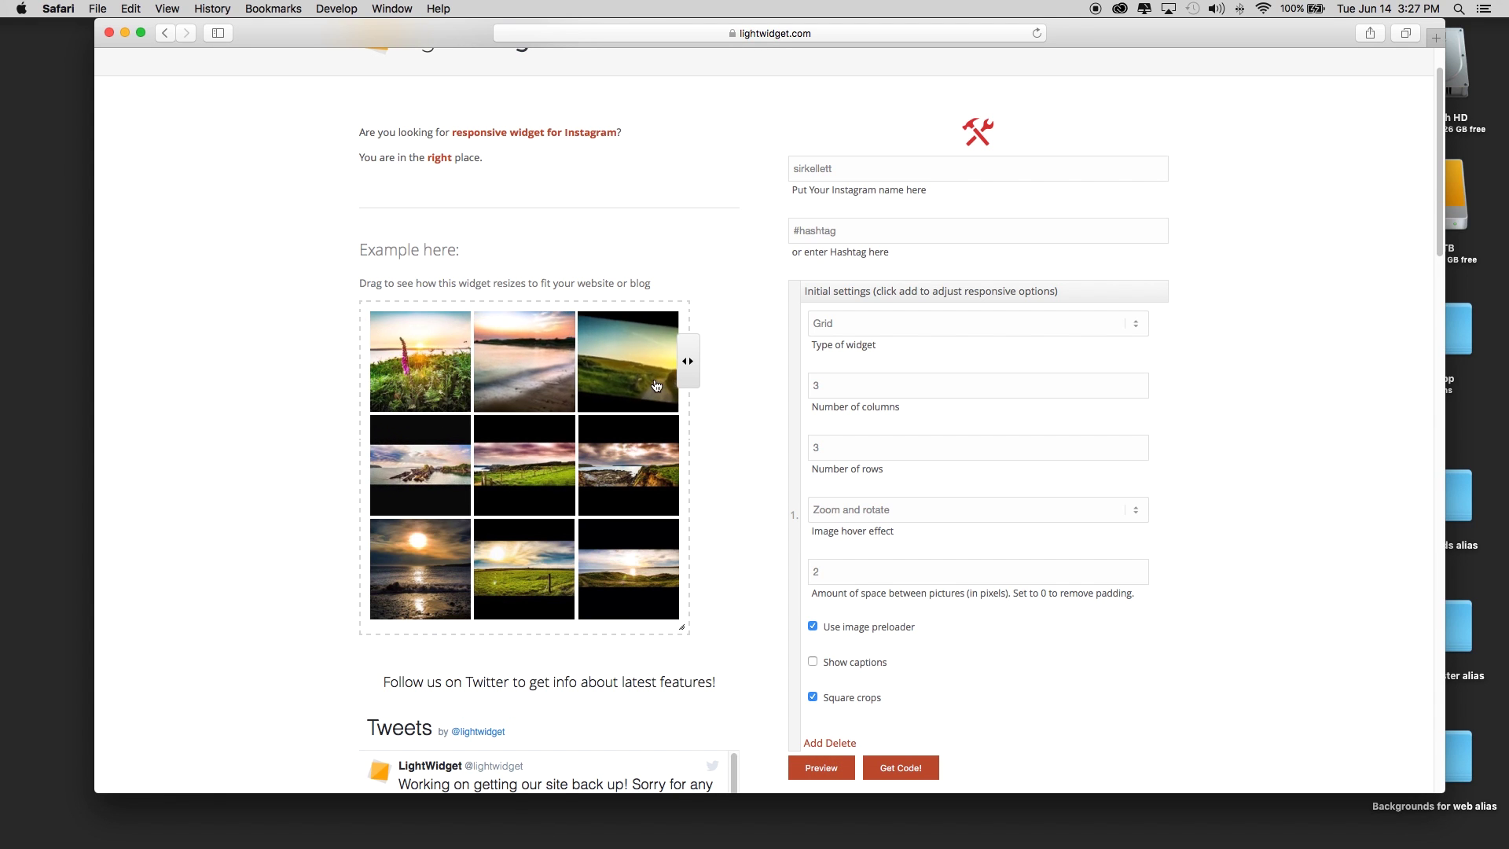
Switch the hover effect to Zoom In and generate a fresh widget preview.
left_click(1136, 509)
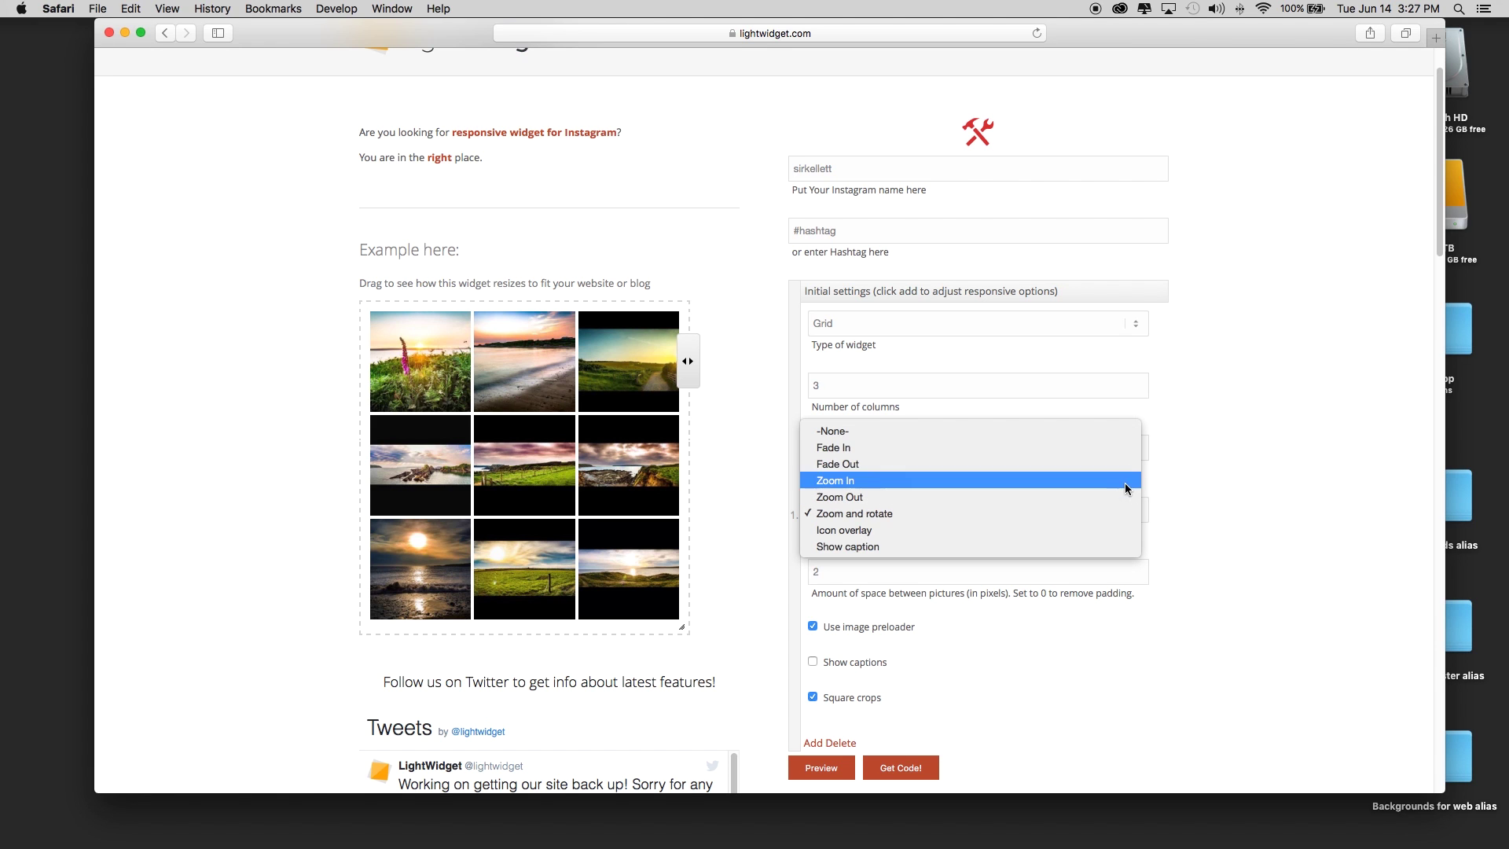
left_click(1125, 488)
left_click(822, 768)
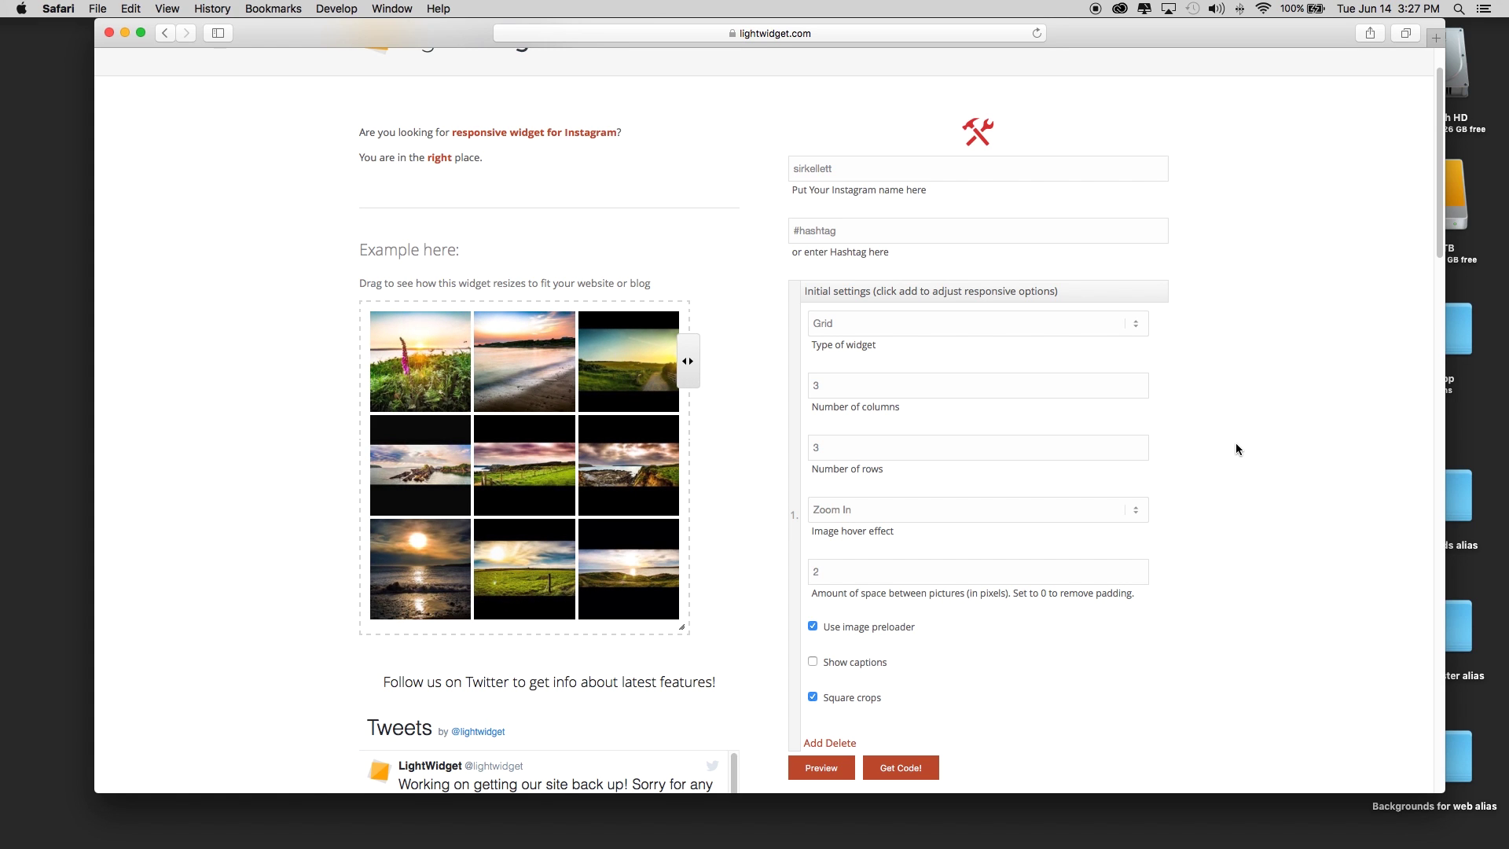
scroll(1236, 445, "down", 4)
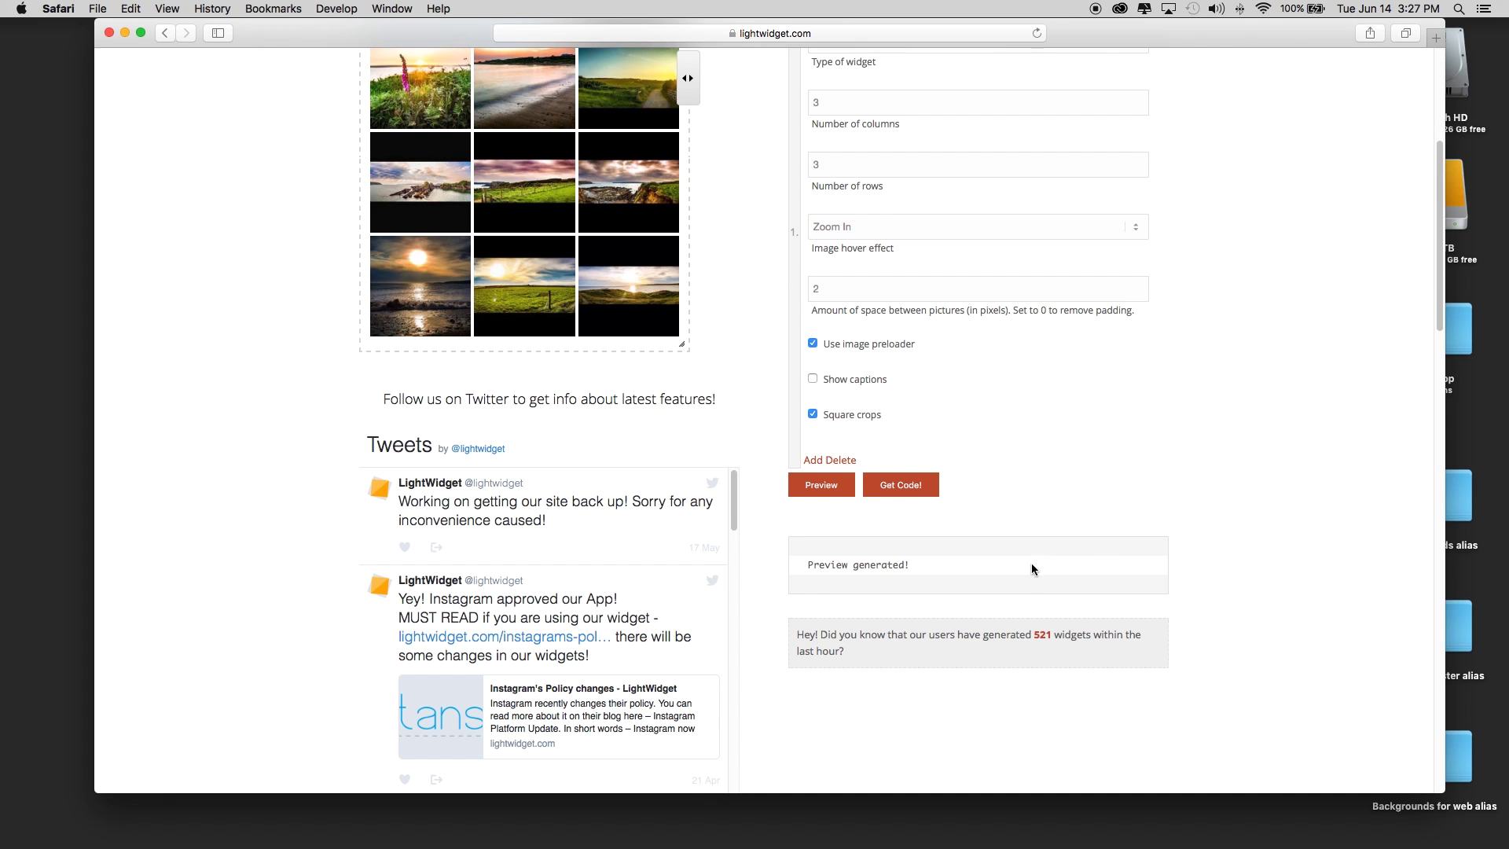
Generate the widget's embed code with Get Code! and scroll to view the code box.
left_click(911, 481)
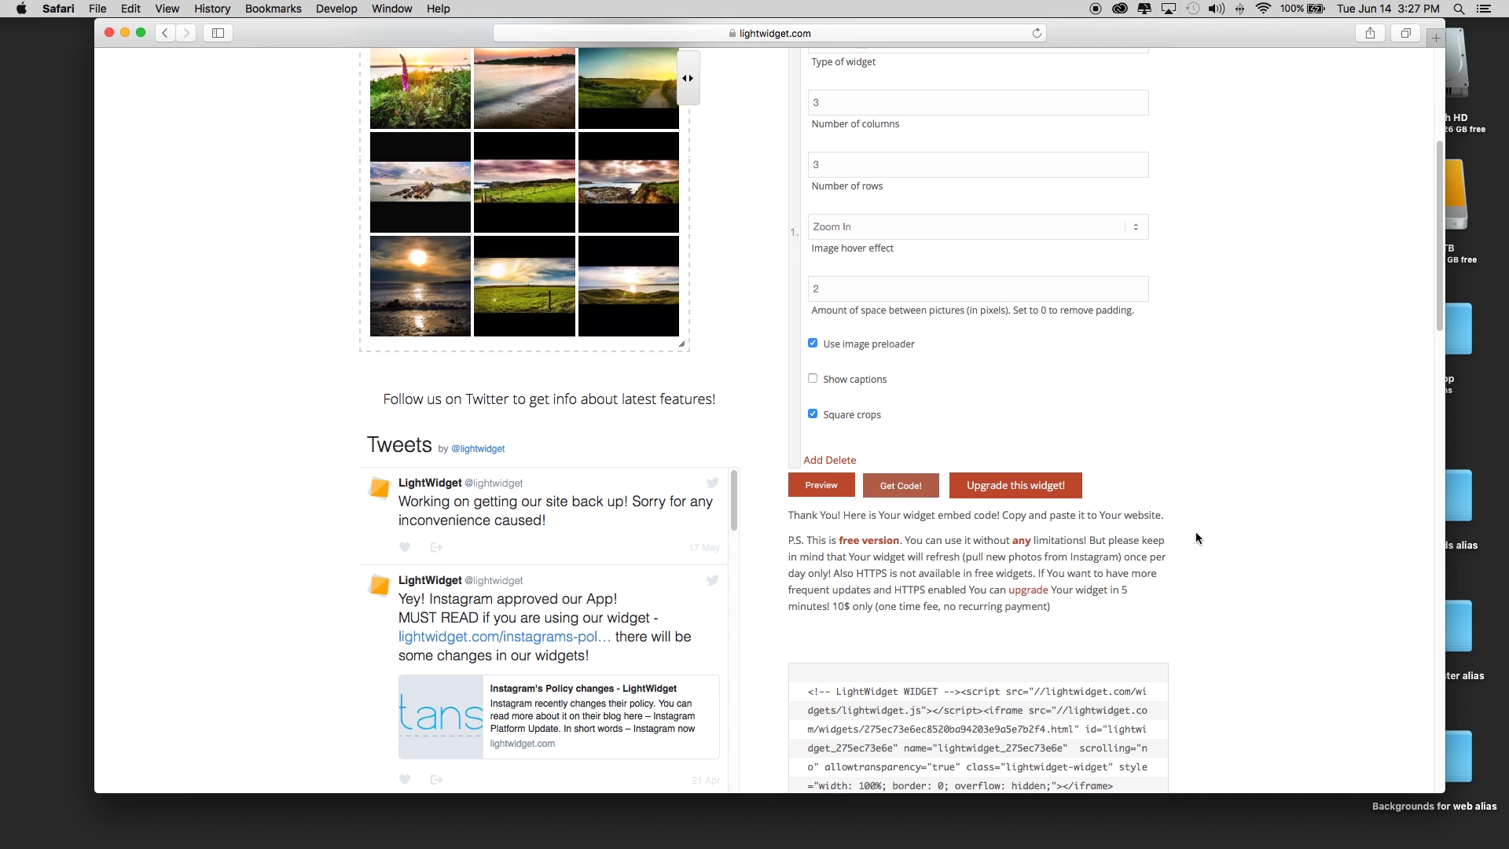
scroll(1196, 538, "down", 2)
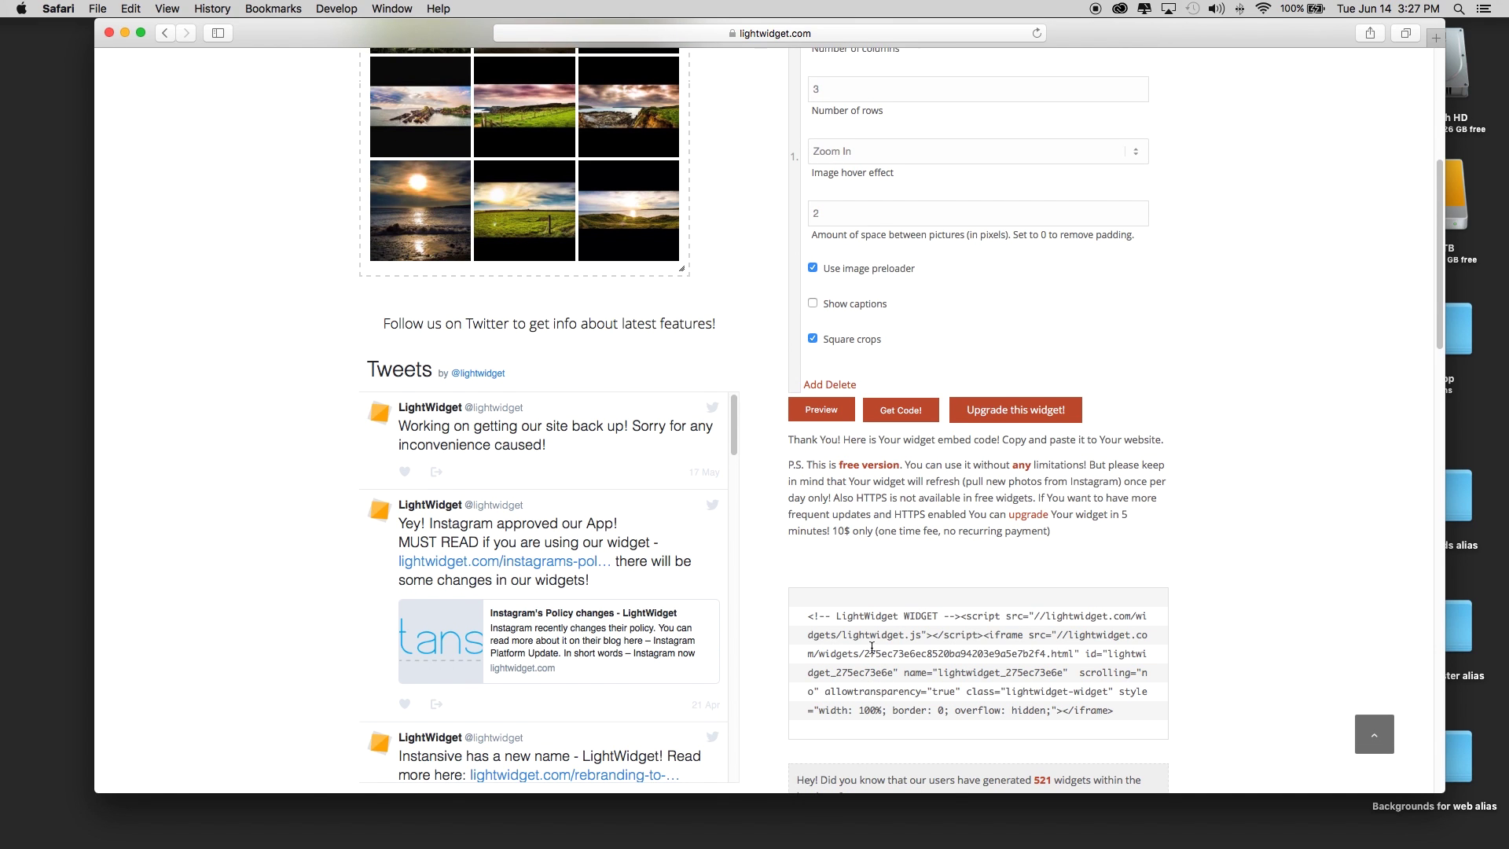
scroll(870, 646, "up", 4)
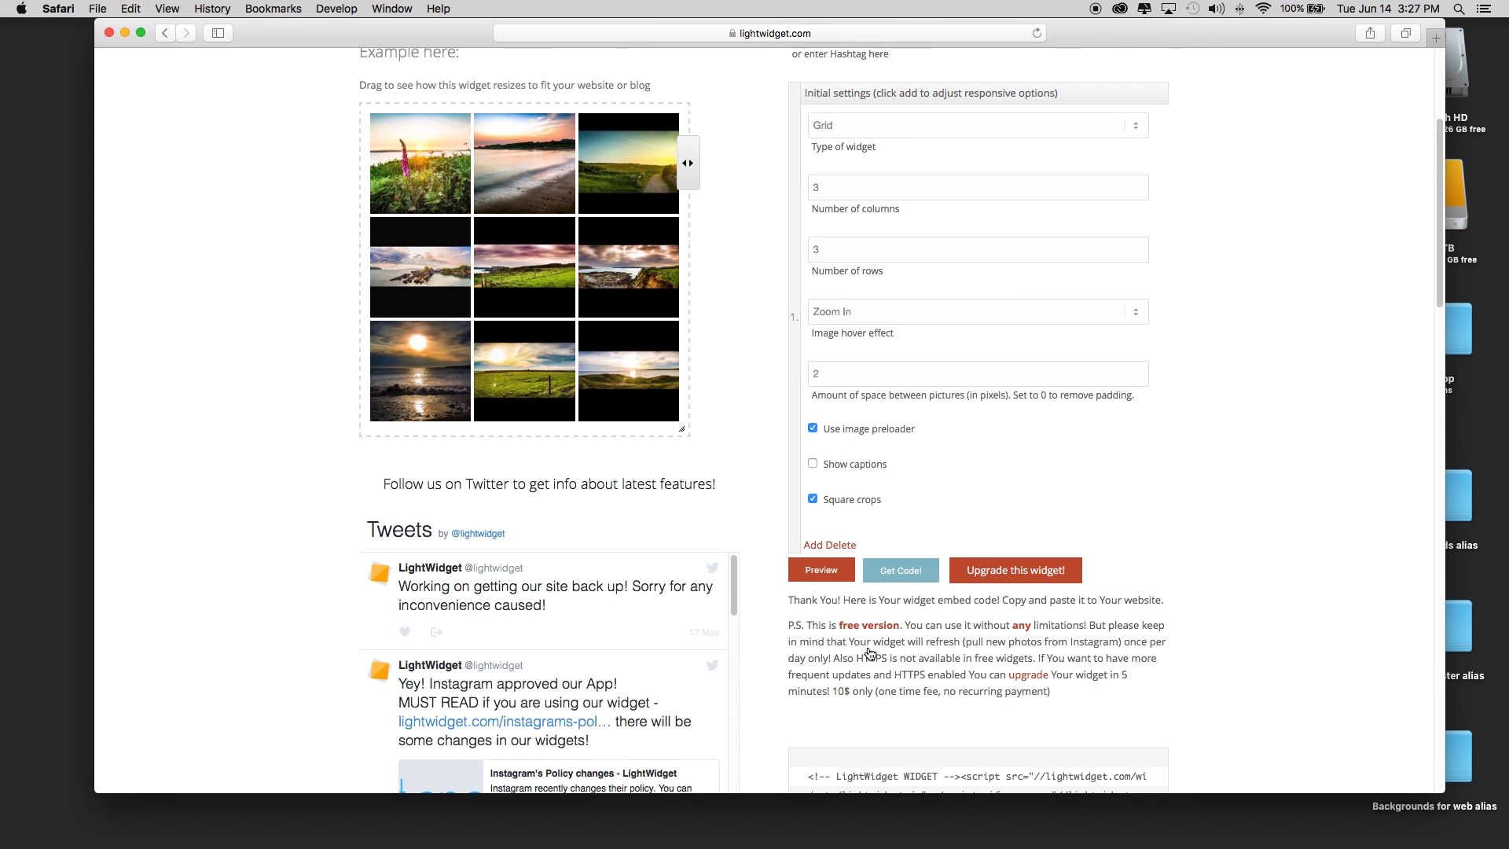
scroll(871, 652, "down", 4)
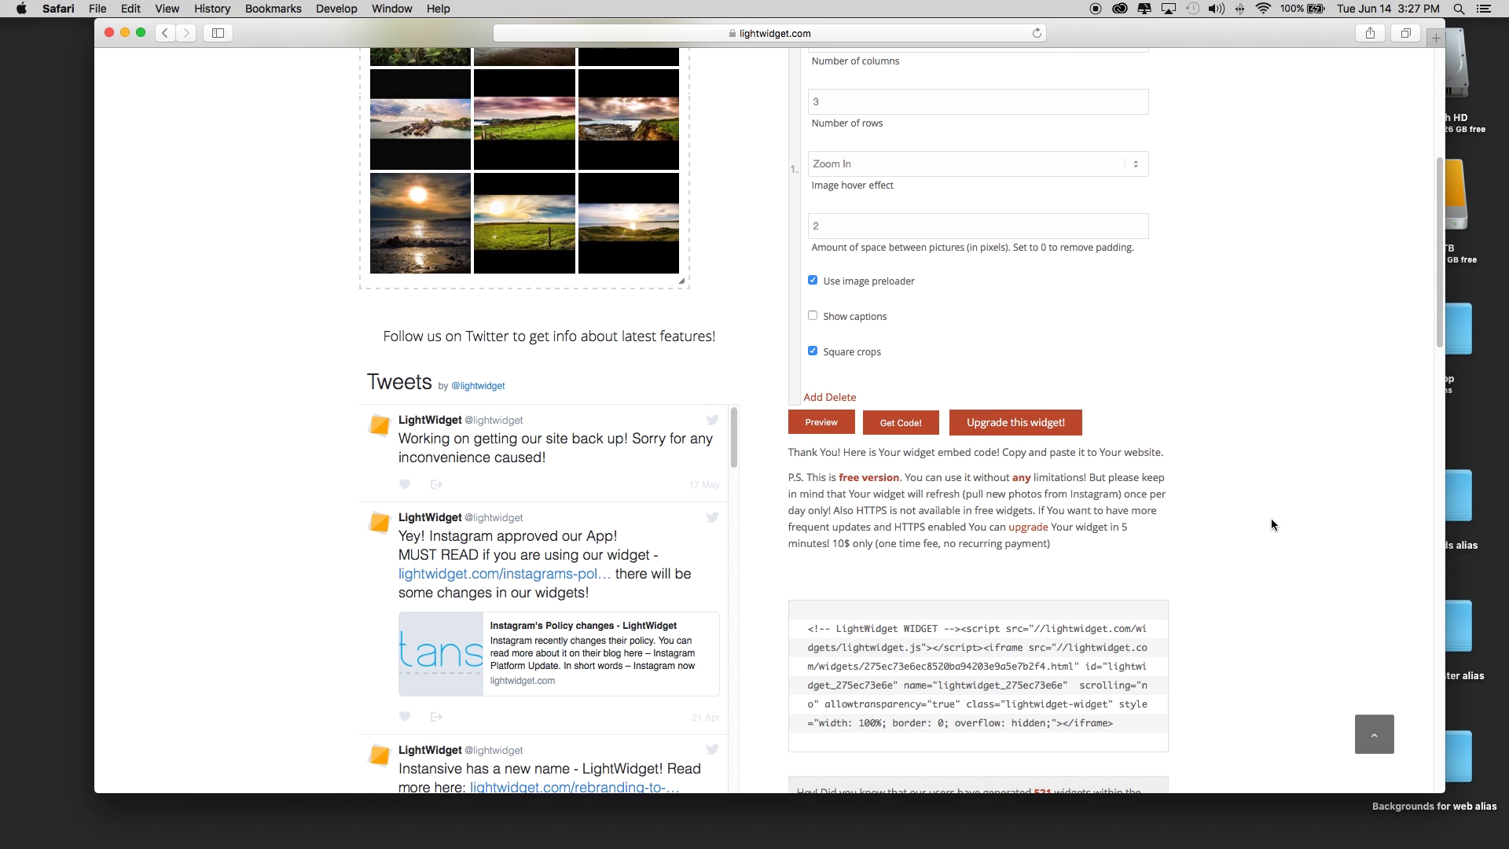
scroll(1270, 518, "up", 2)
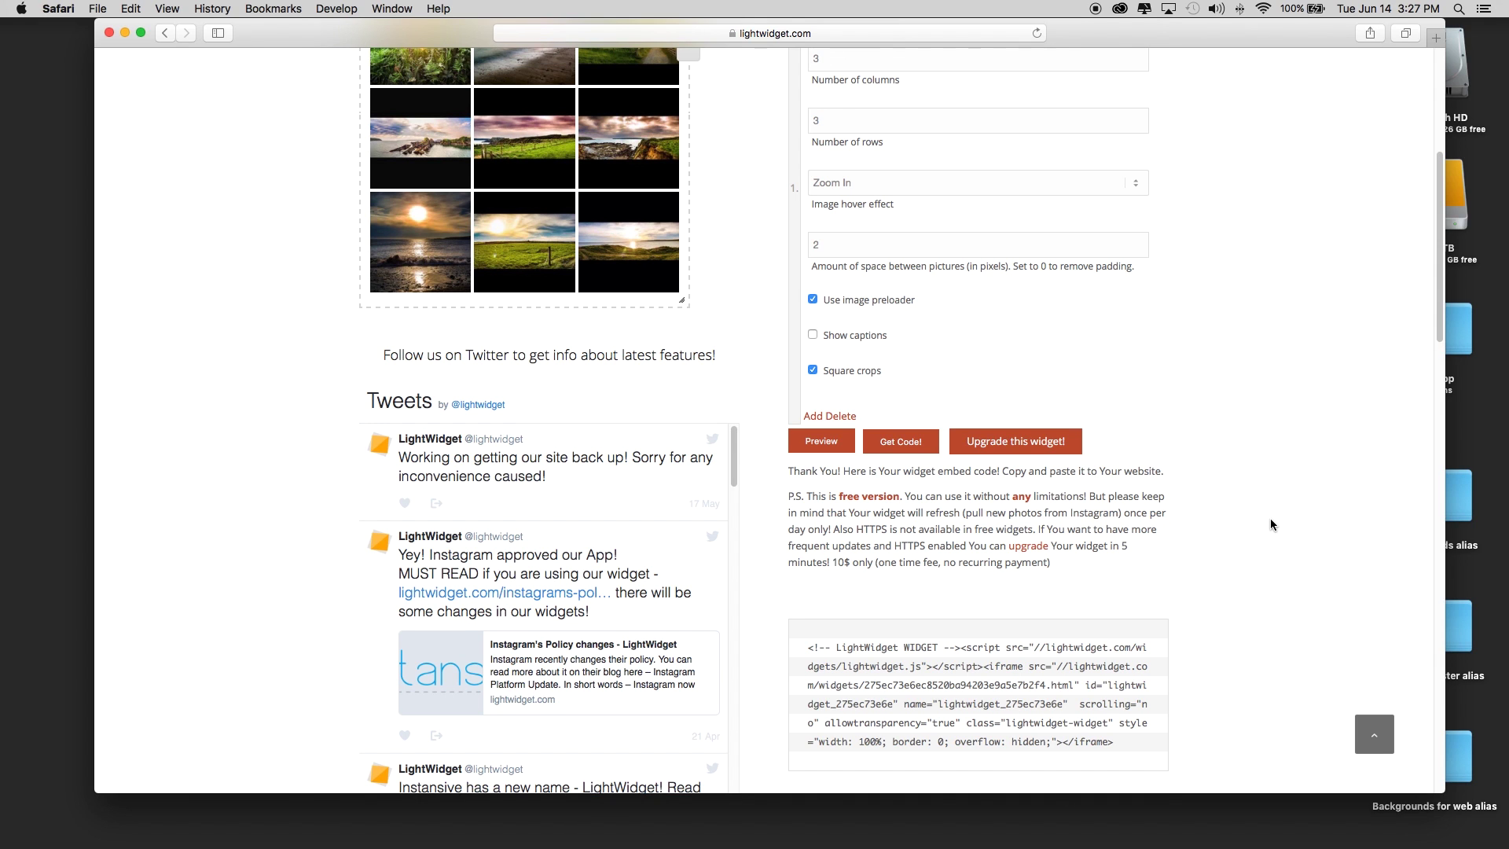
scroll(1270, 525, "up", 2)
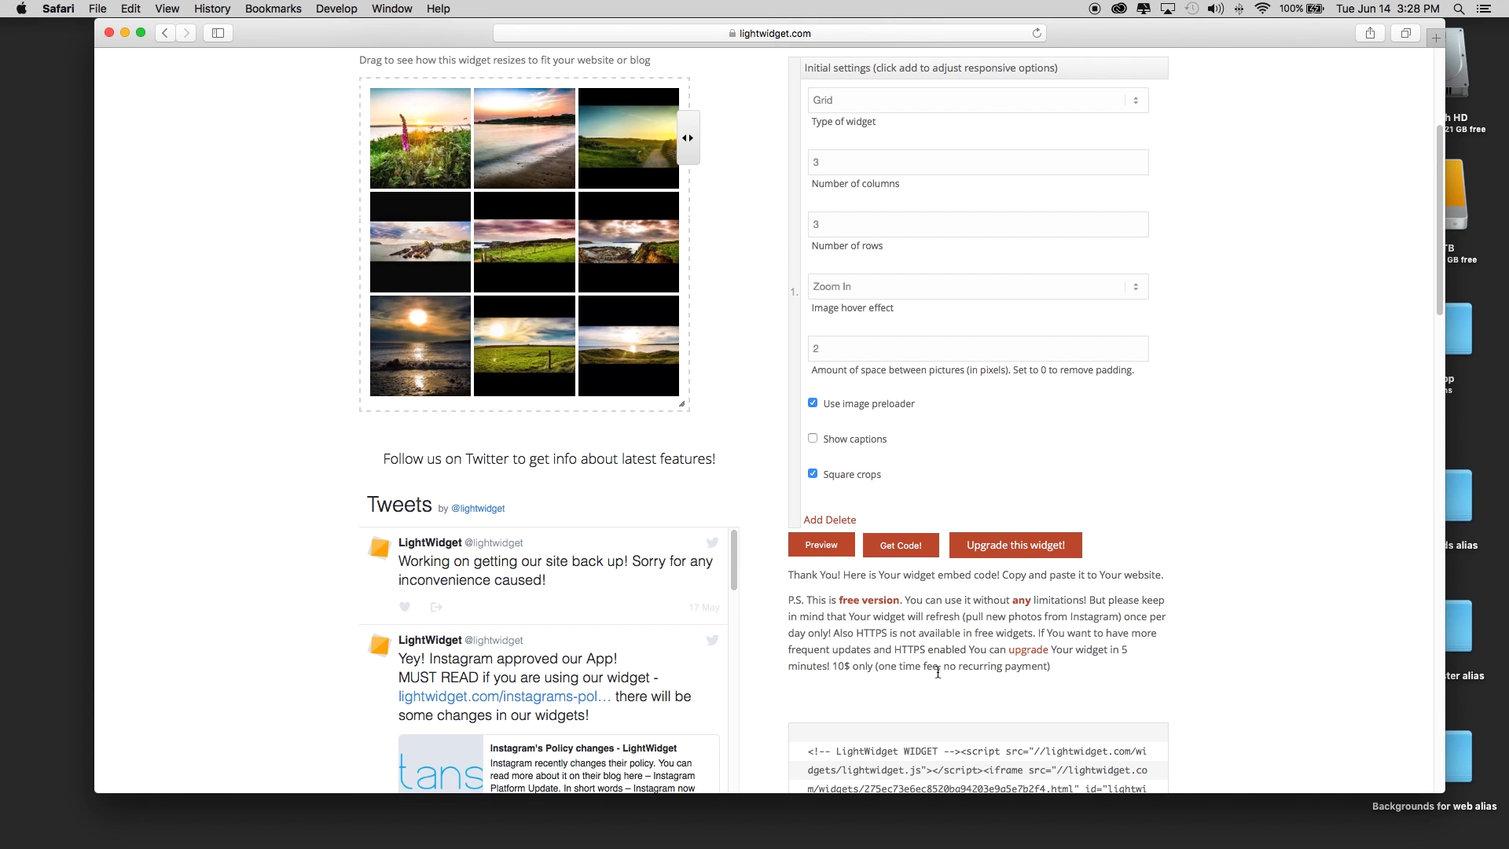
scroll(1292, 544, "up", 1)
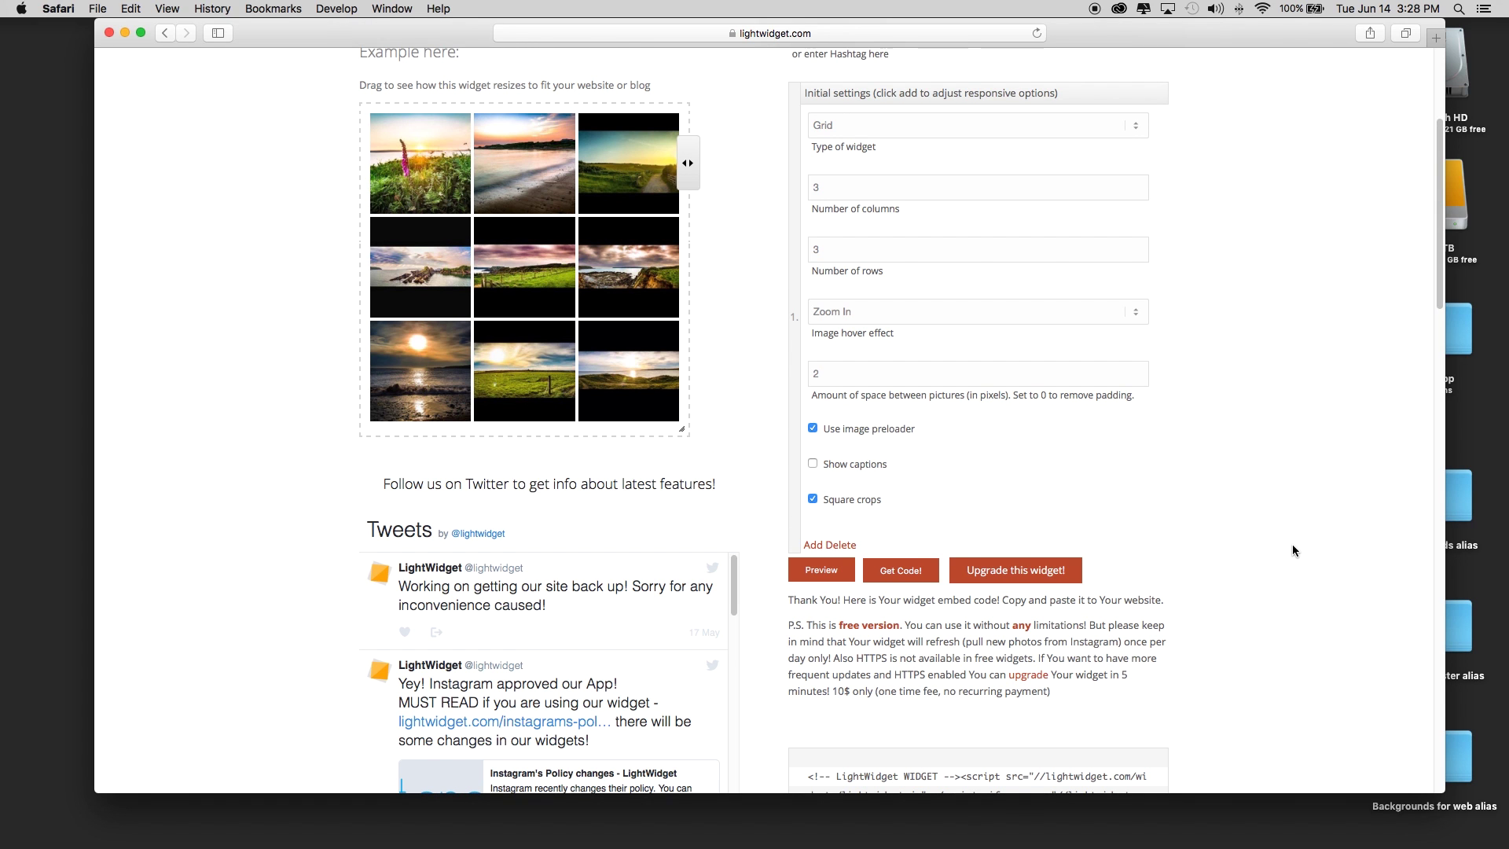
scroll(1293, 546, "up", 3)
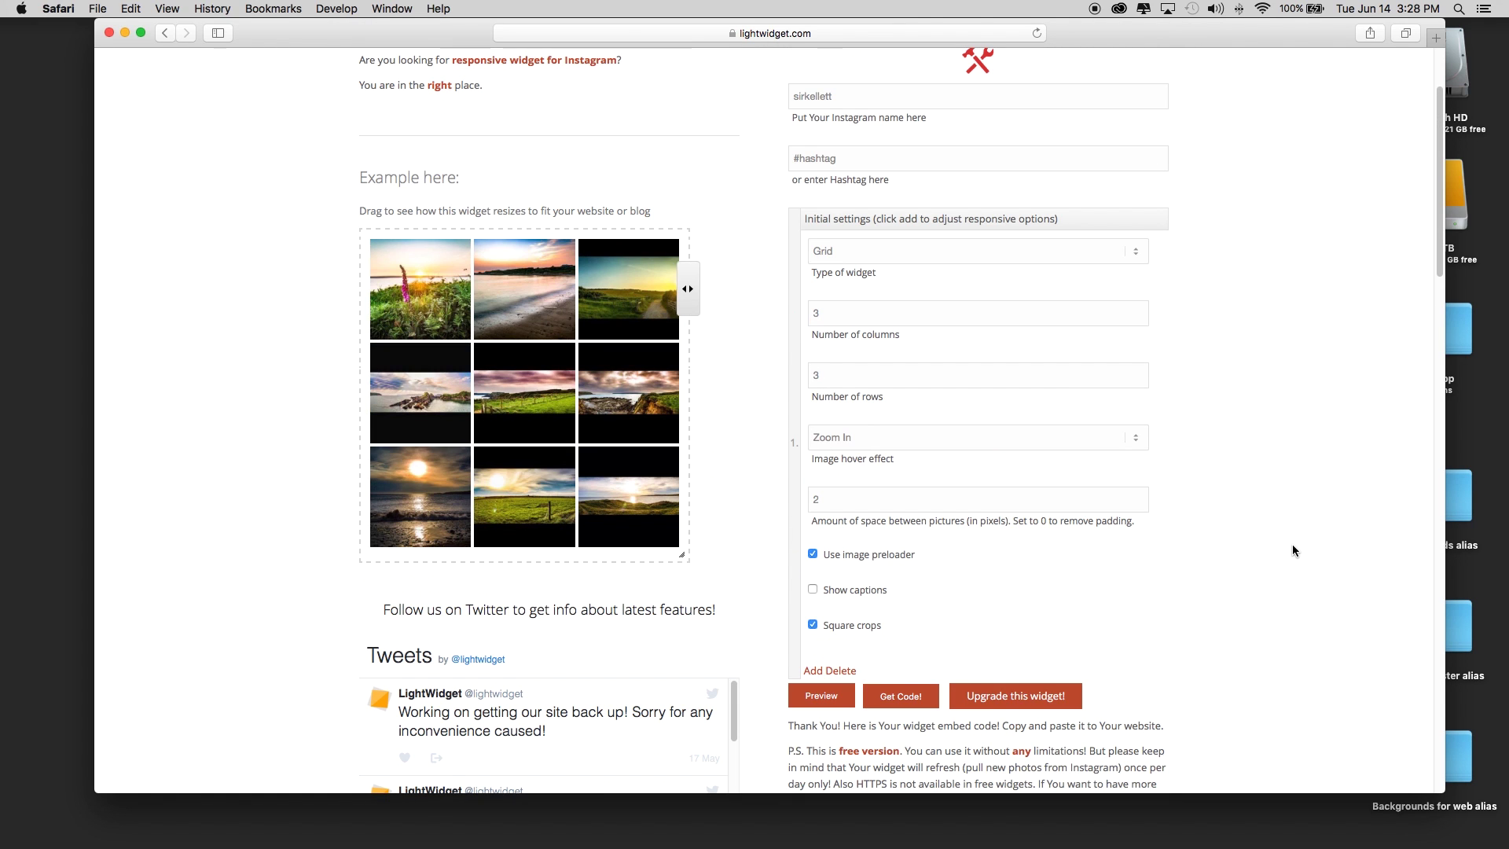
scroll(1293, 546, "down", 5)
scroll(1292, 543, "up", 4)
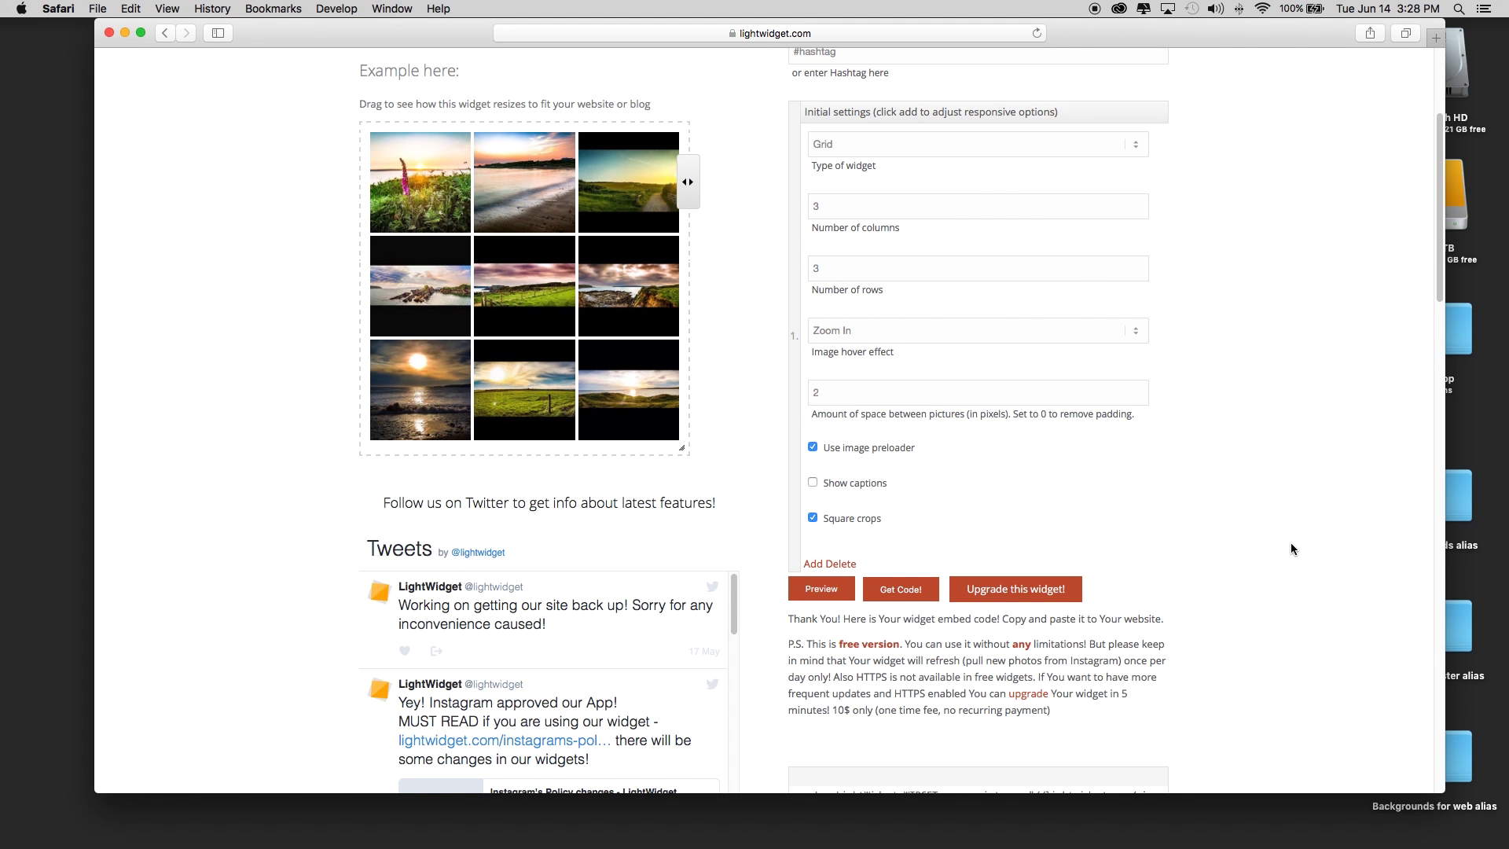
scroll(1290, 548, "down", 2)
scroll(1290, 549, "up", 1)
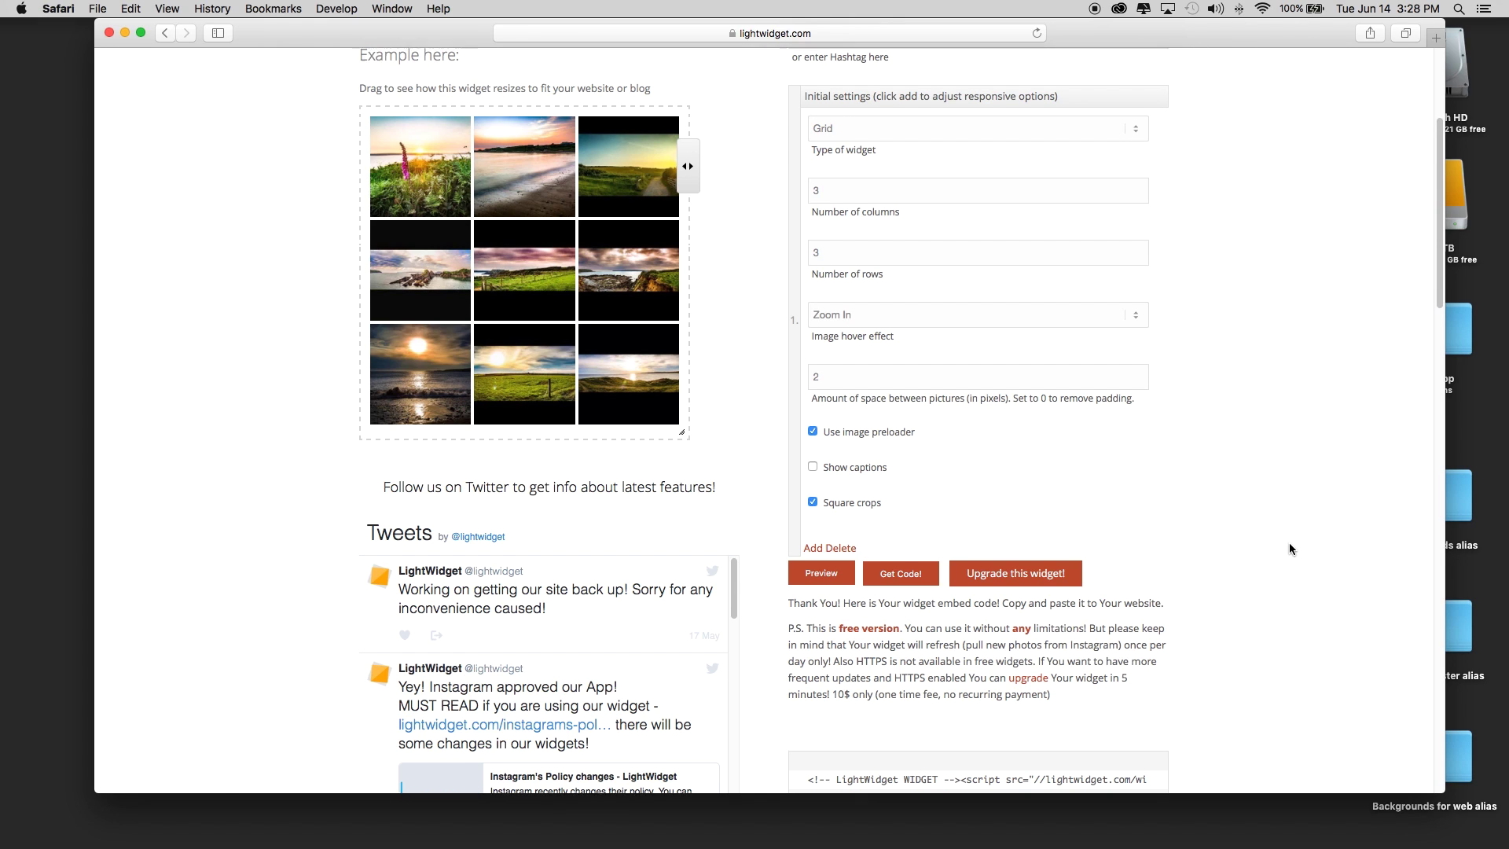
scroll(1289, 543, "up", 5)
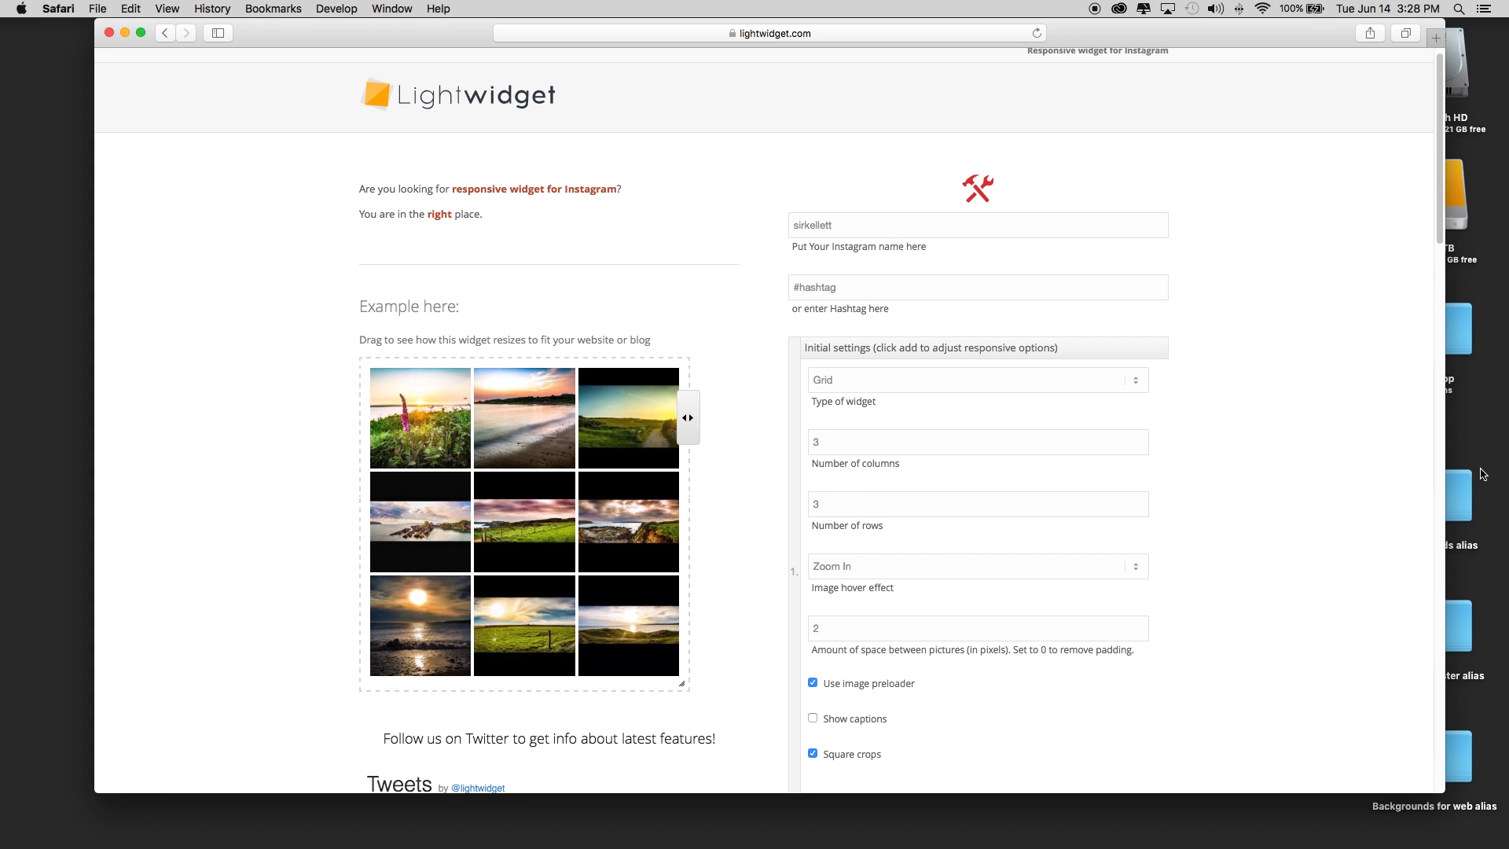
scroll(1225, 368, "down", 4)
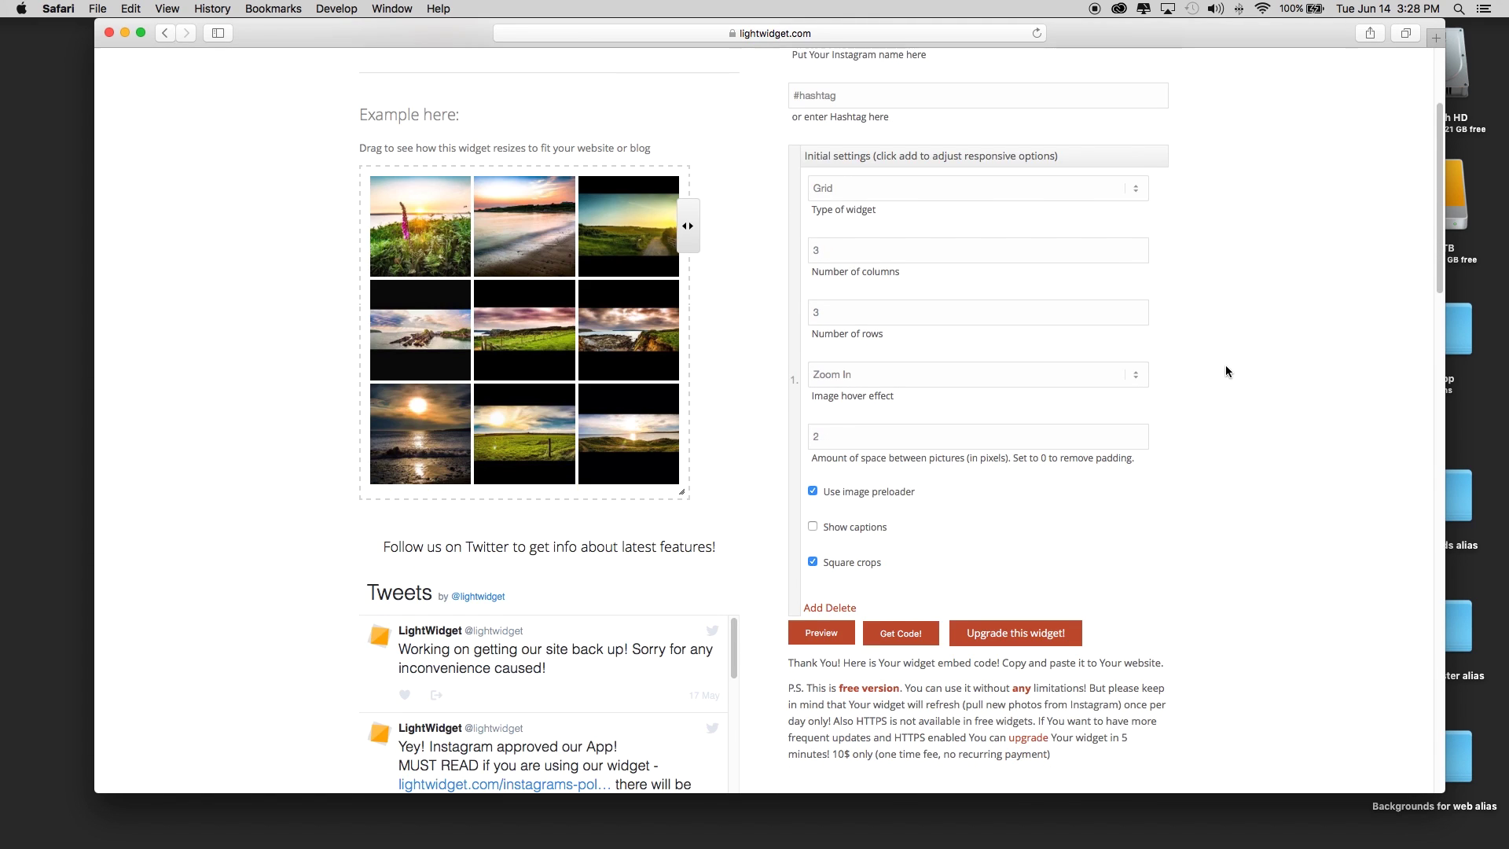
scroll(1226, 370, "up", 1)
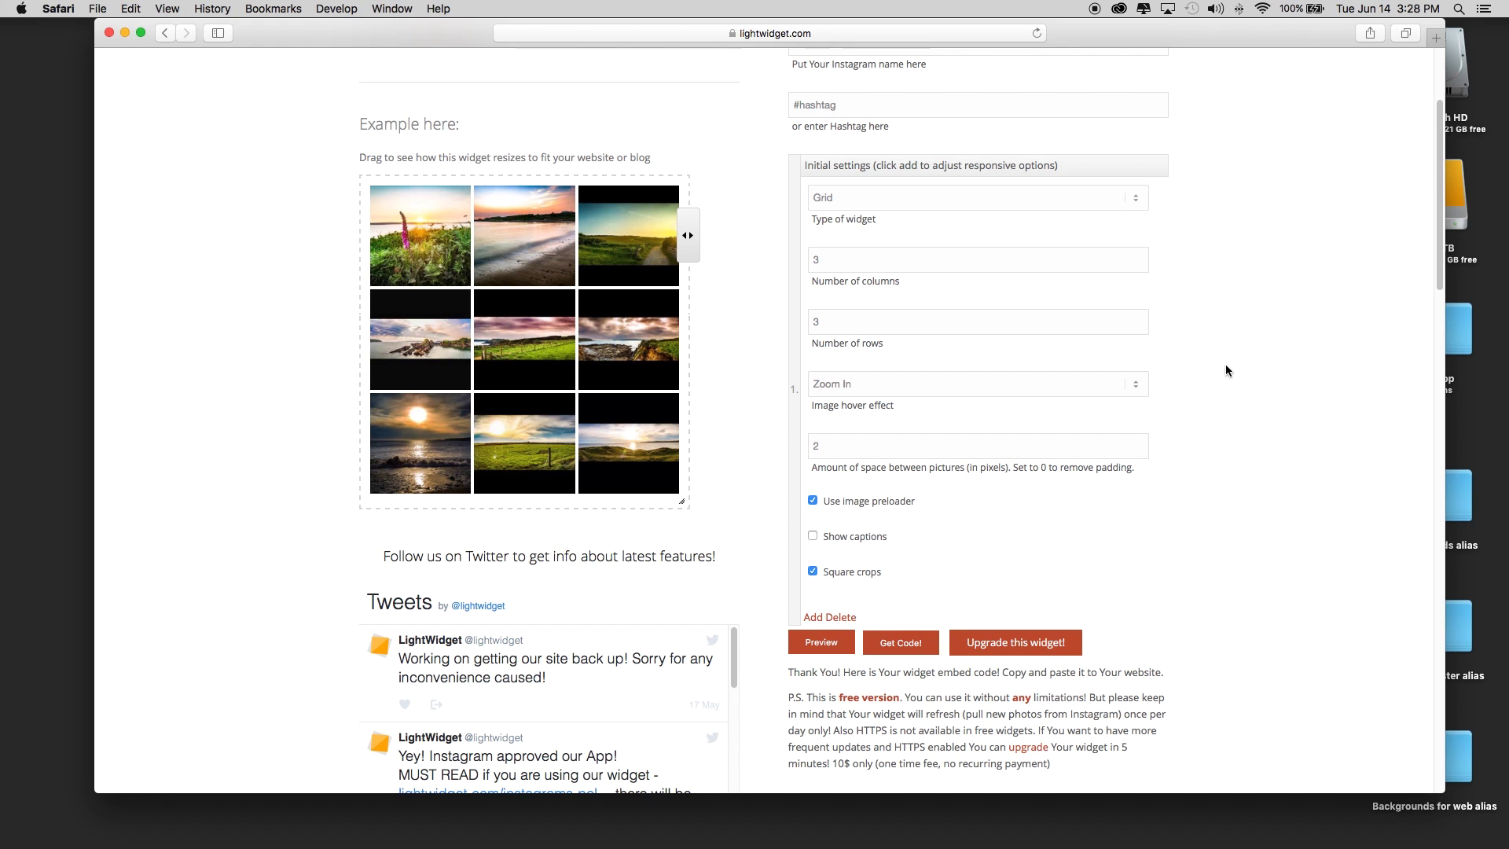
scroll(1225, 365, "down", 3)
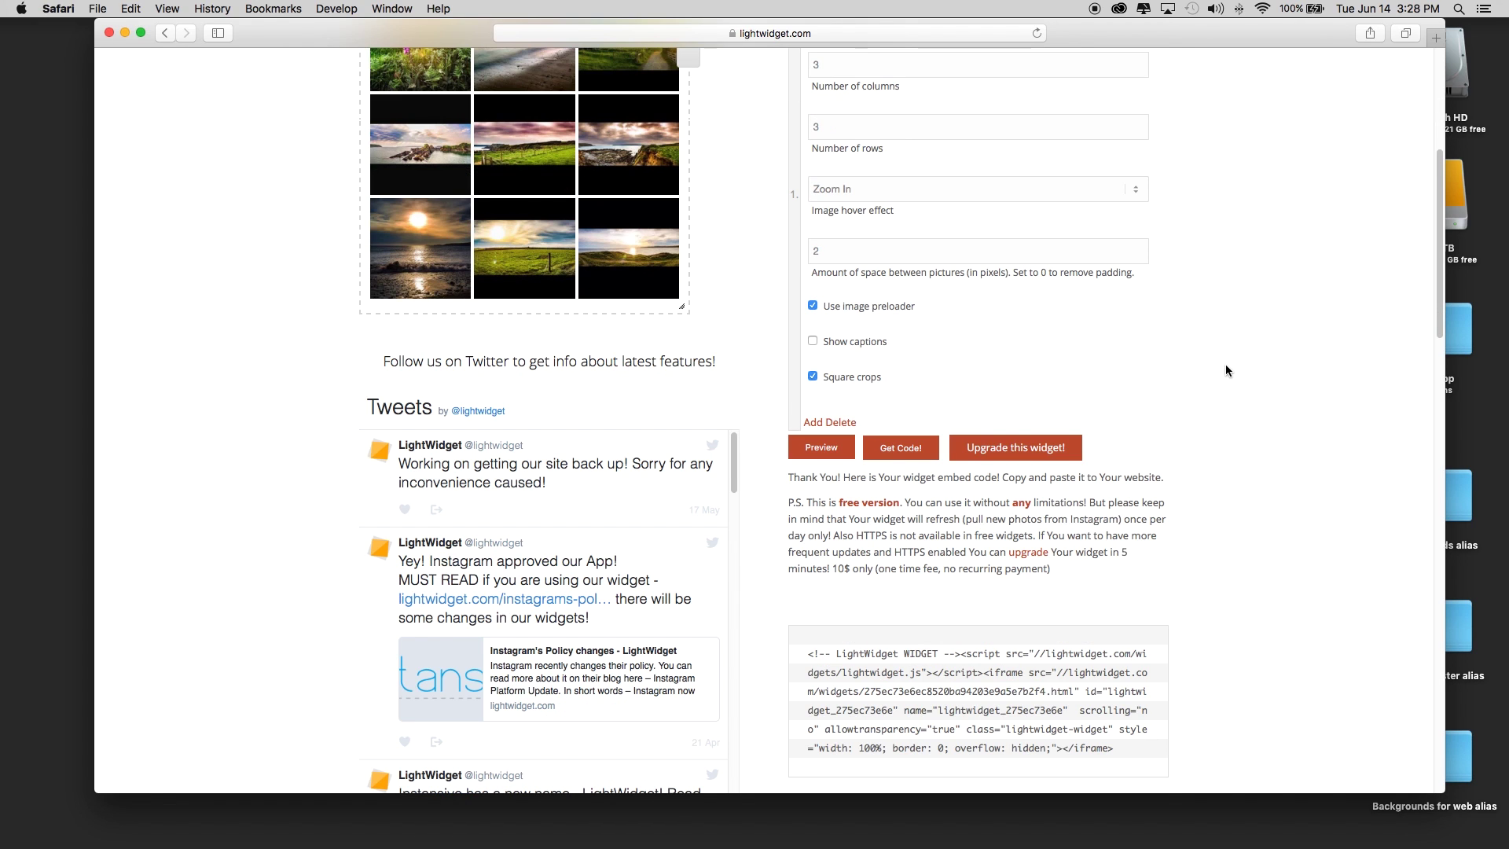
scroll(1227, 393, "up", 2)
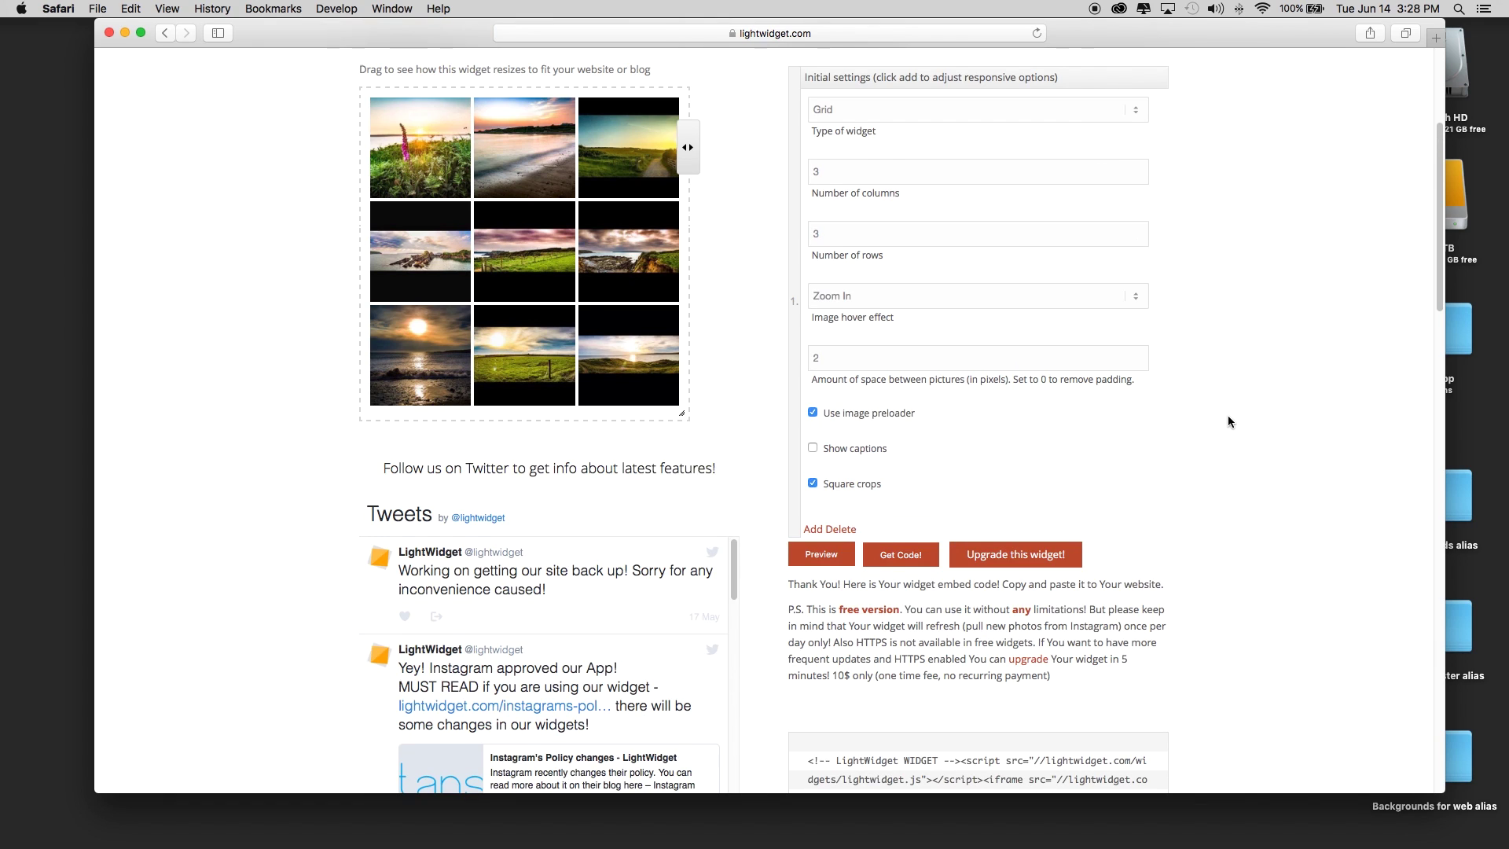
scroll(1163, 464, "down", 3)
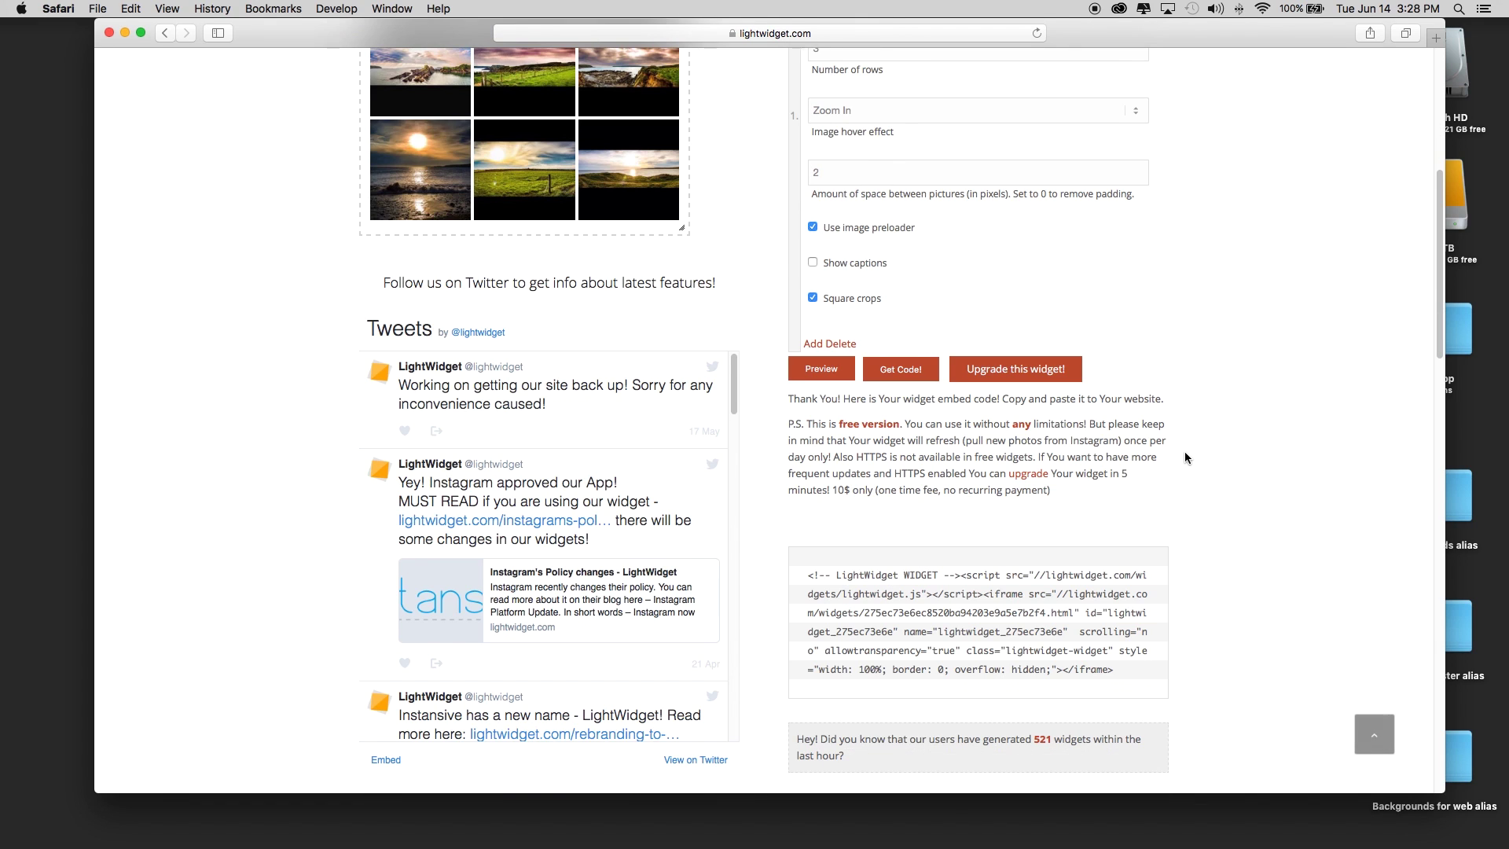
left_click(813, 344)
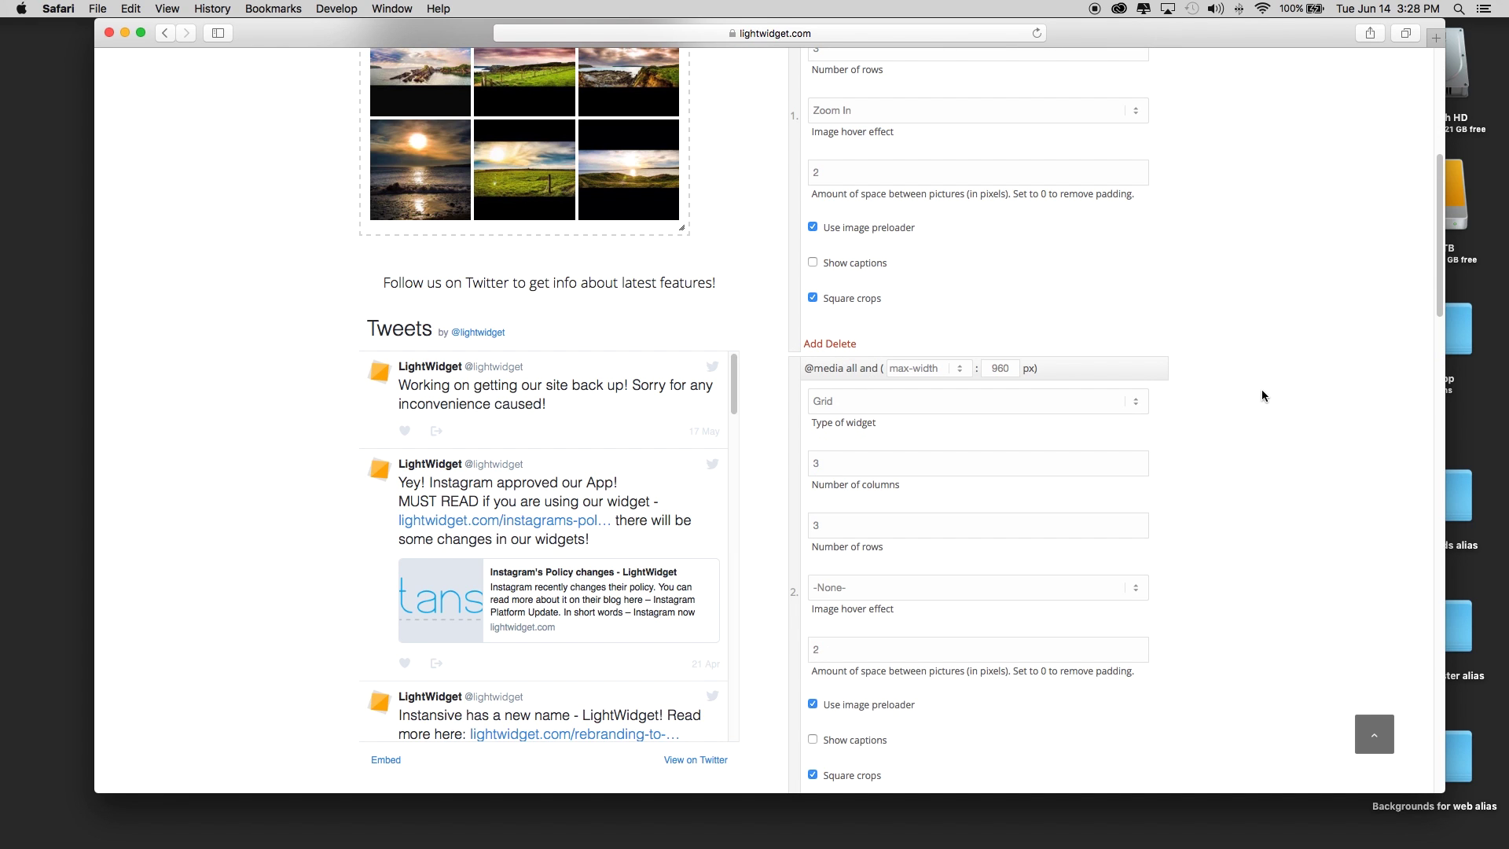
Narrow the example widget with its resize handle to test the responsive layout.
scroll(1267, 385, "down", 5)
scroll(1265, 391, "up", 2)
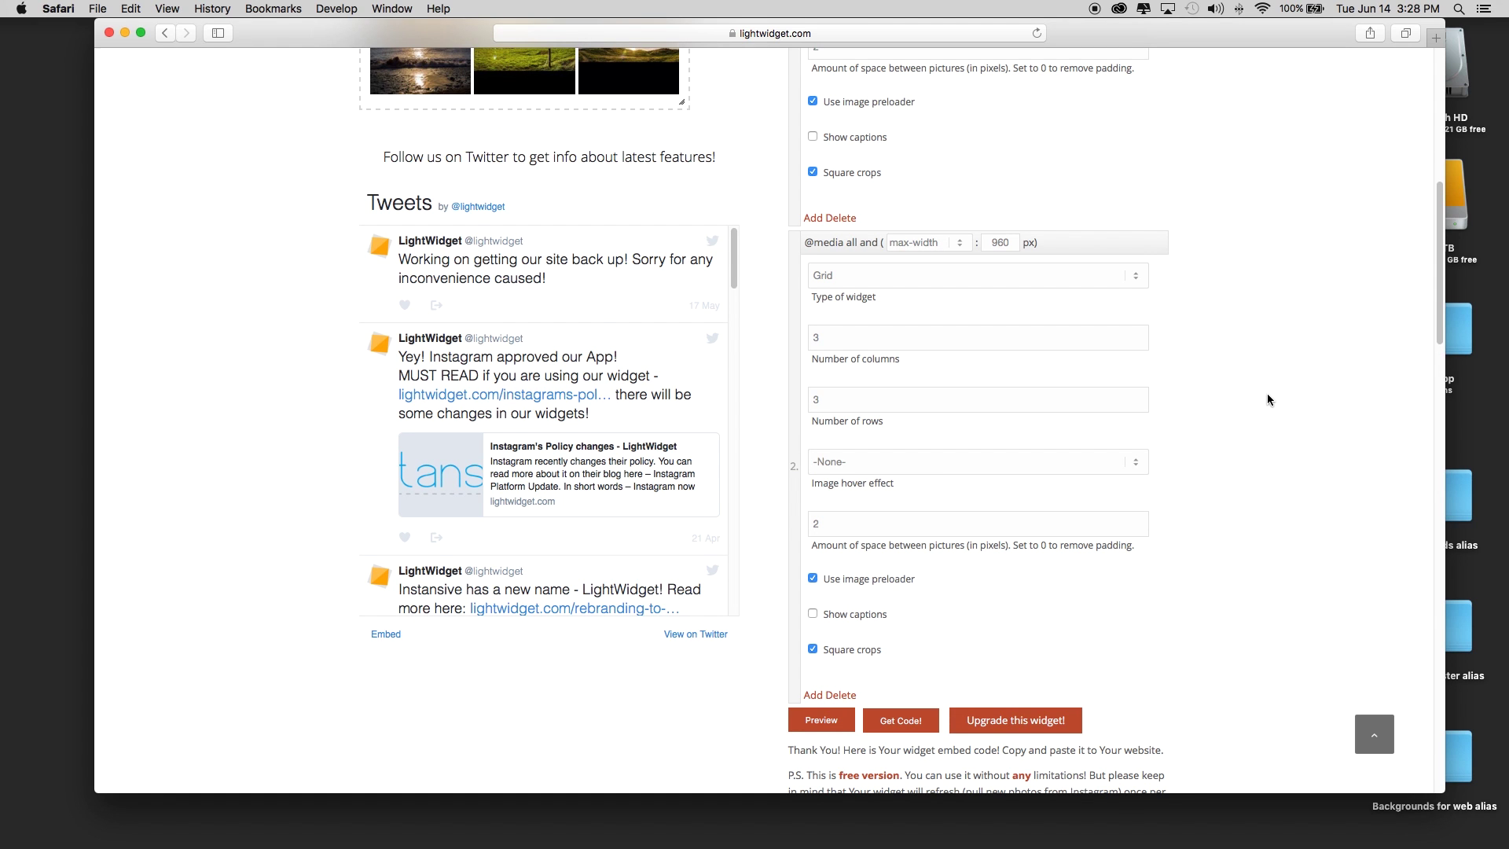
scroll(1266, 397, "up", 10)
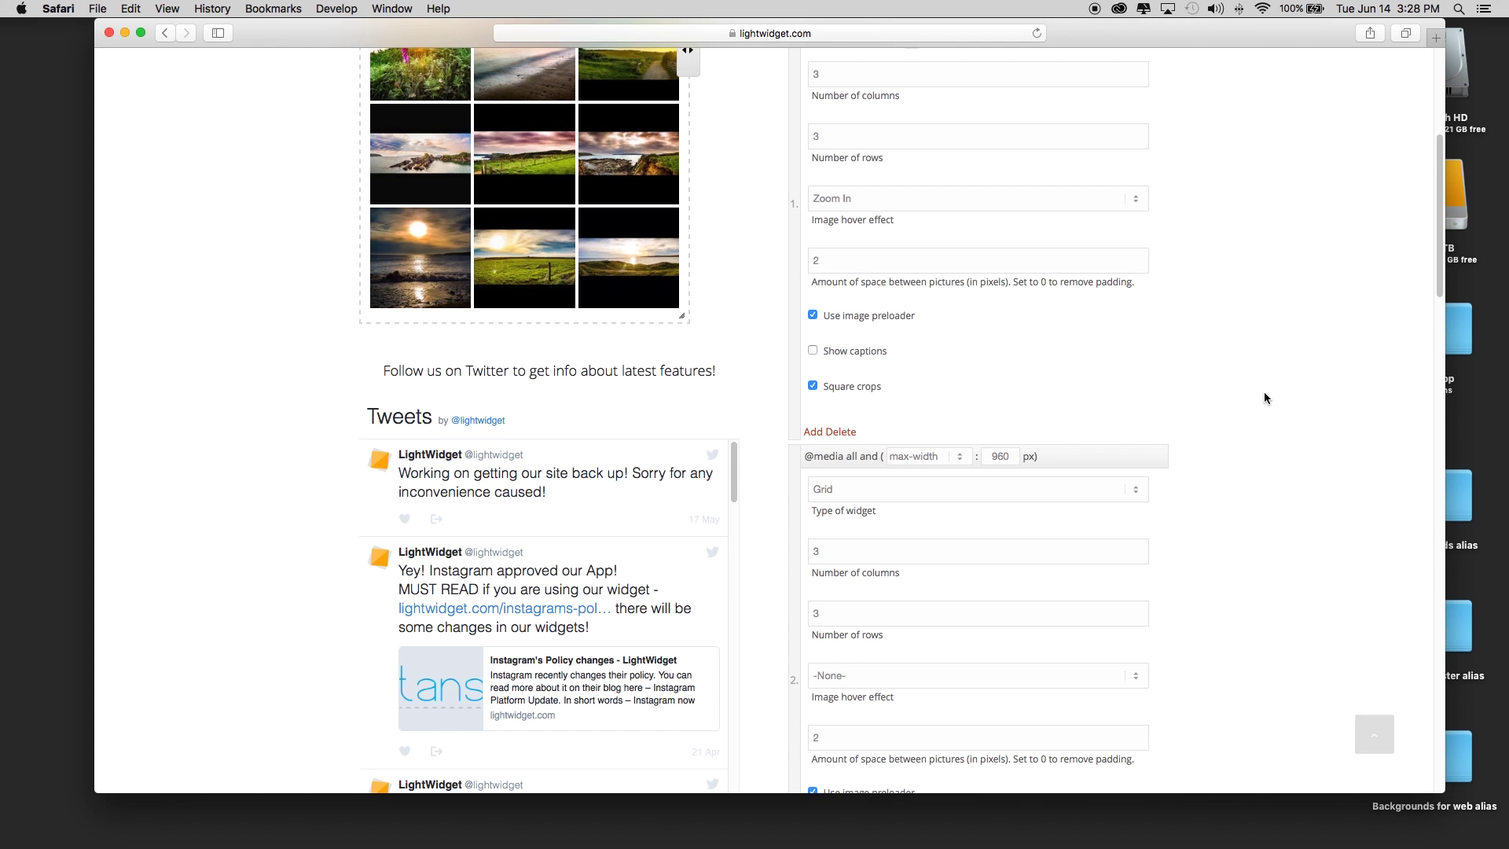
left_click_drag(692, 289, 676, 330)
scroll(1323, 420, "down", 5)
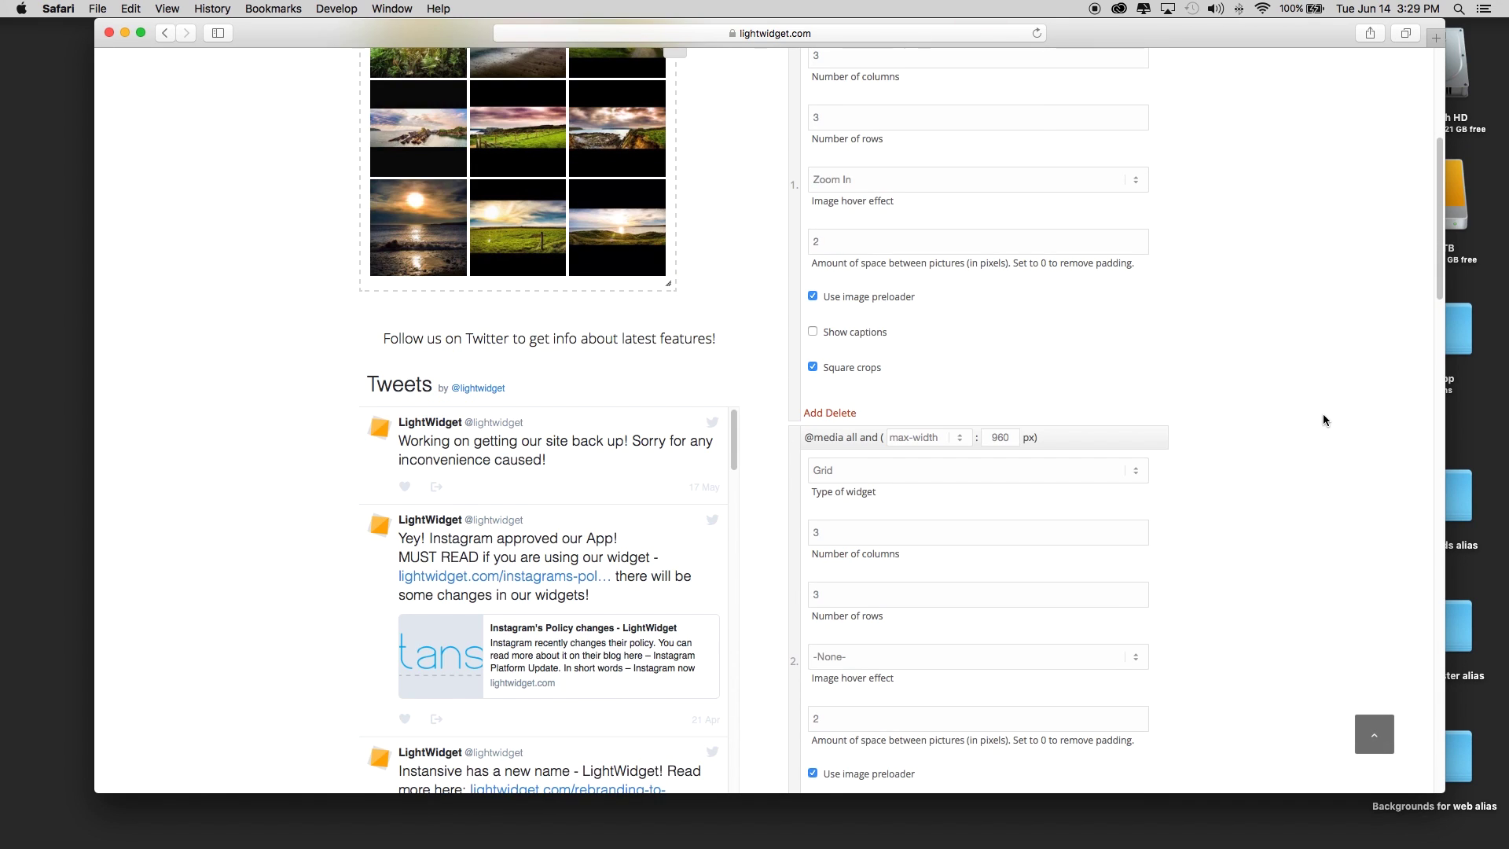
scroll(1311, 419, "down", 1)
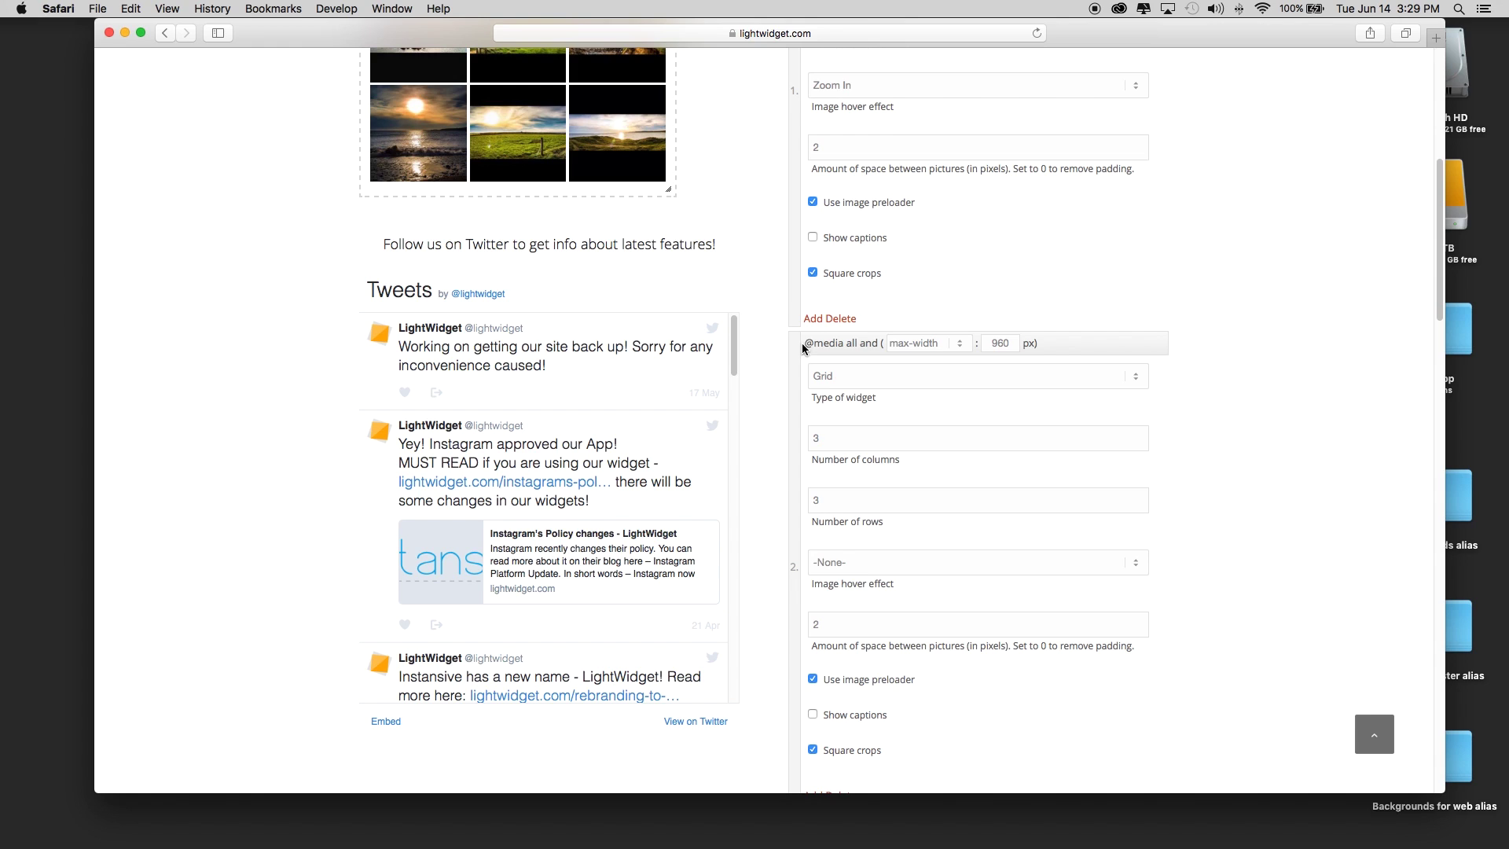
left_click(958, 346)
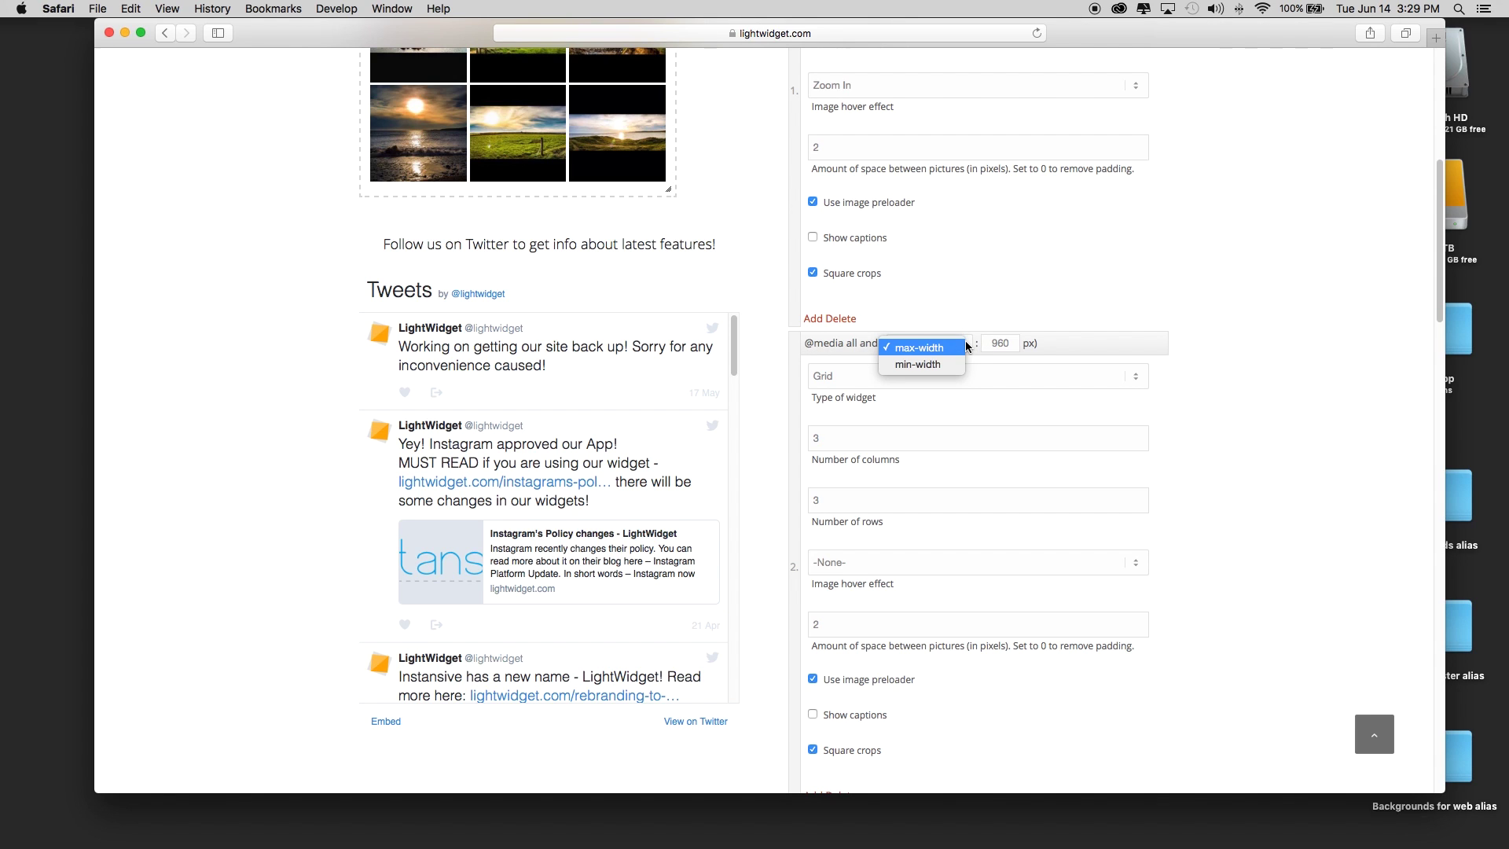
left_click(1256, 294)
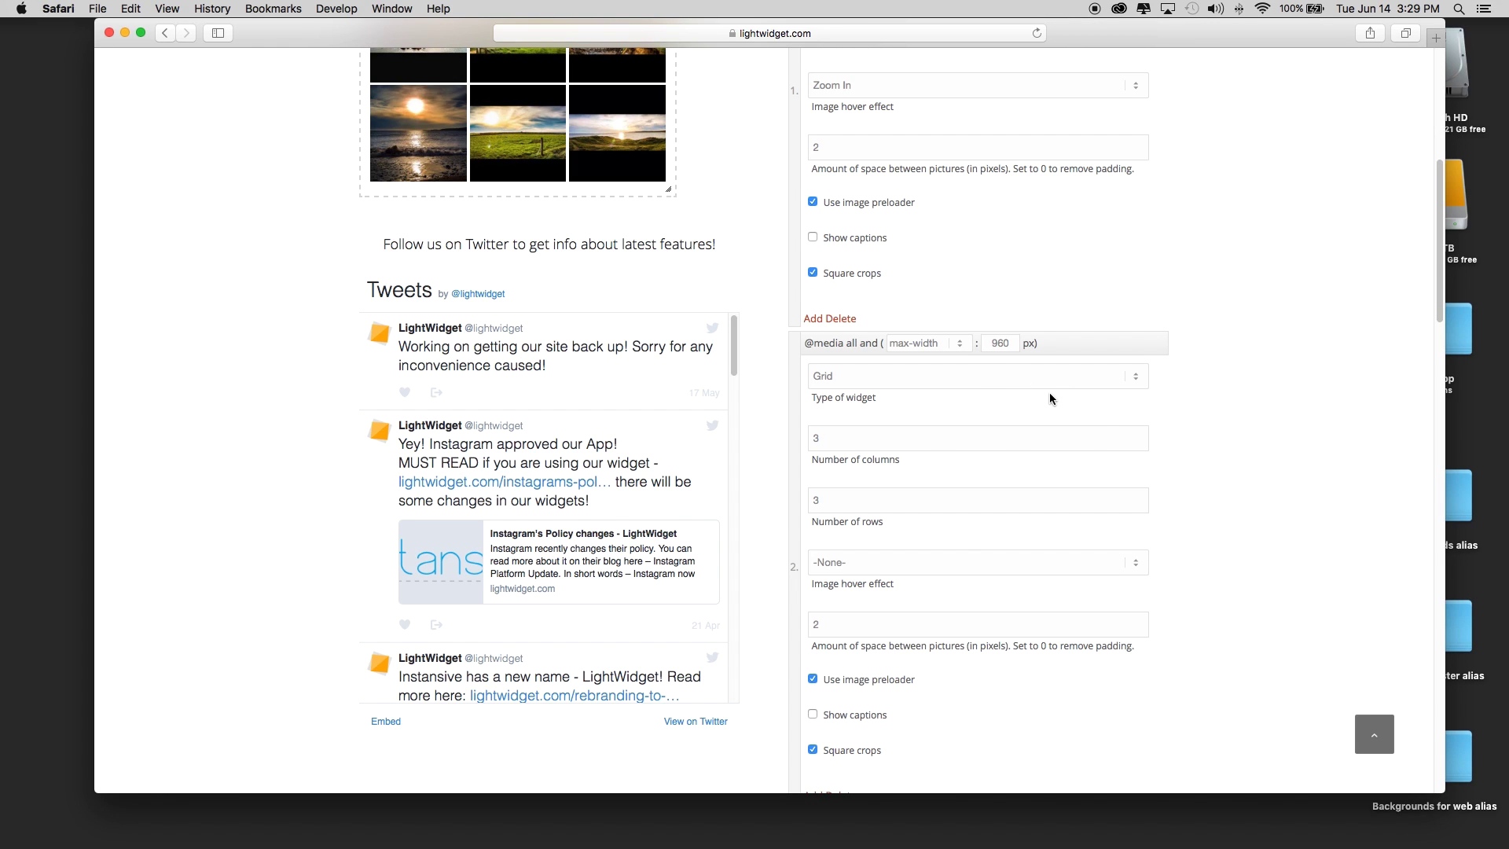
scroll(1233, 433, "up", 5)
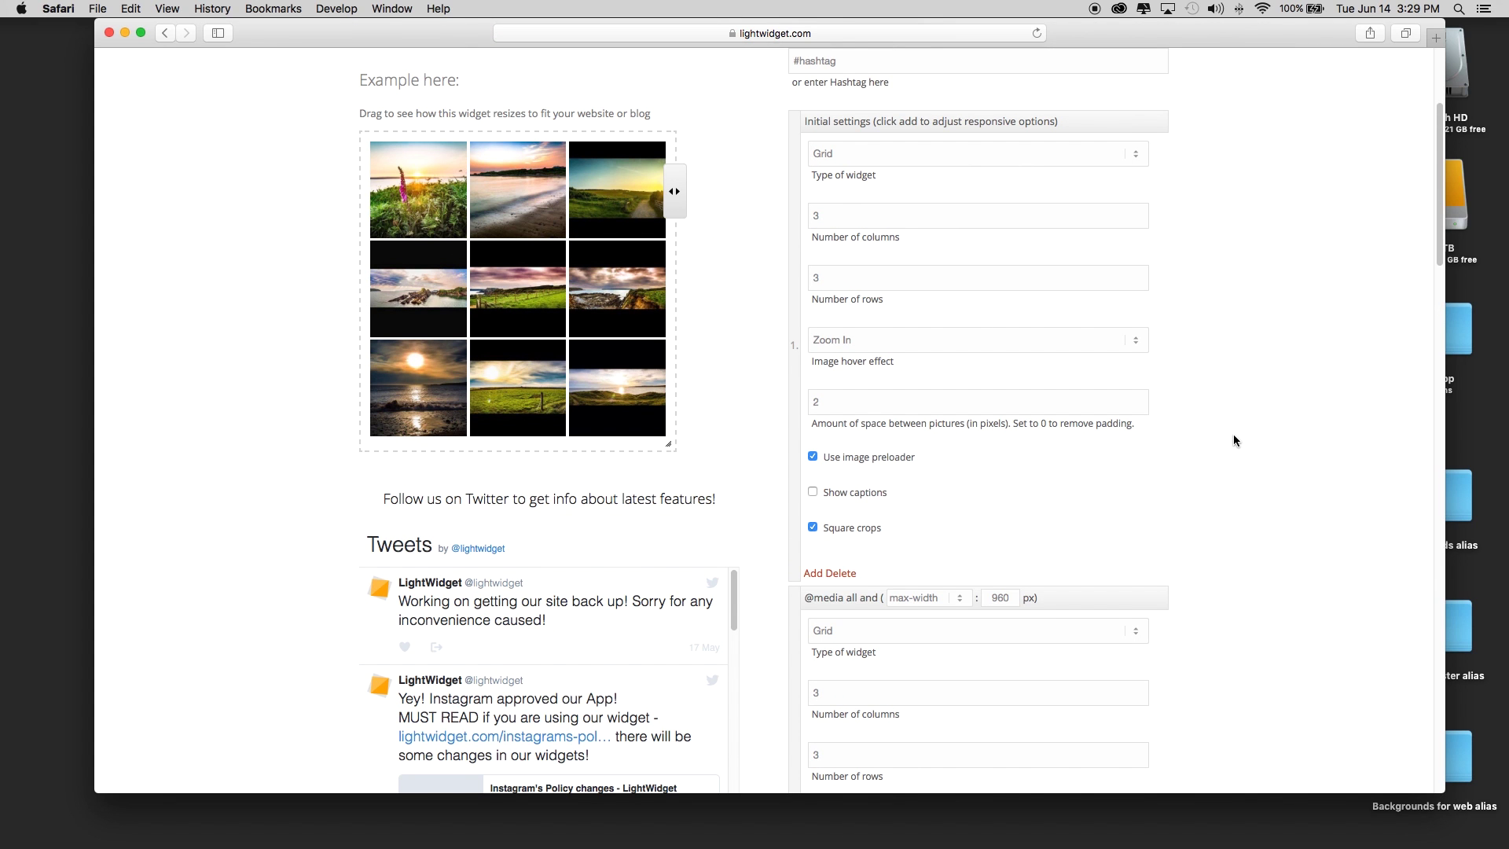
scroll(1233, 436, "down", 2)
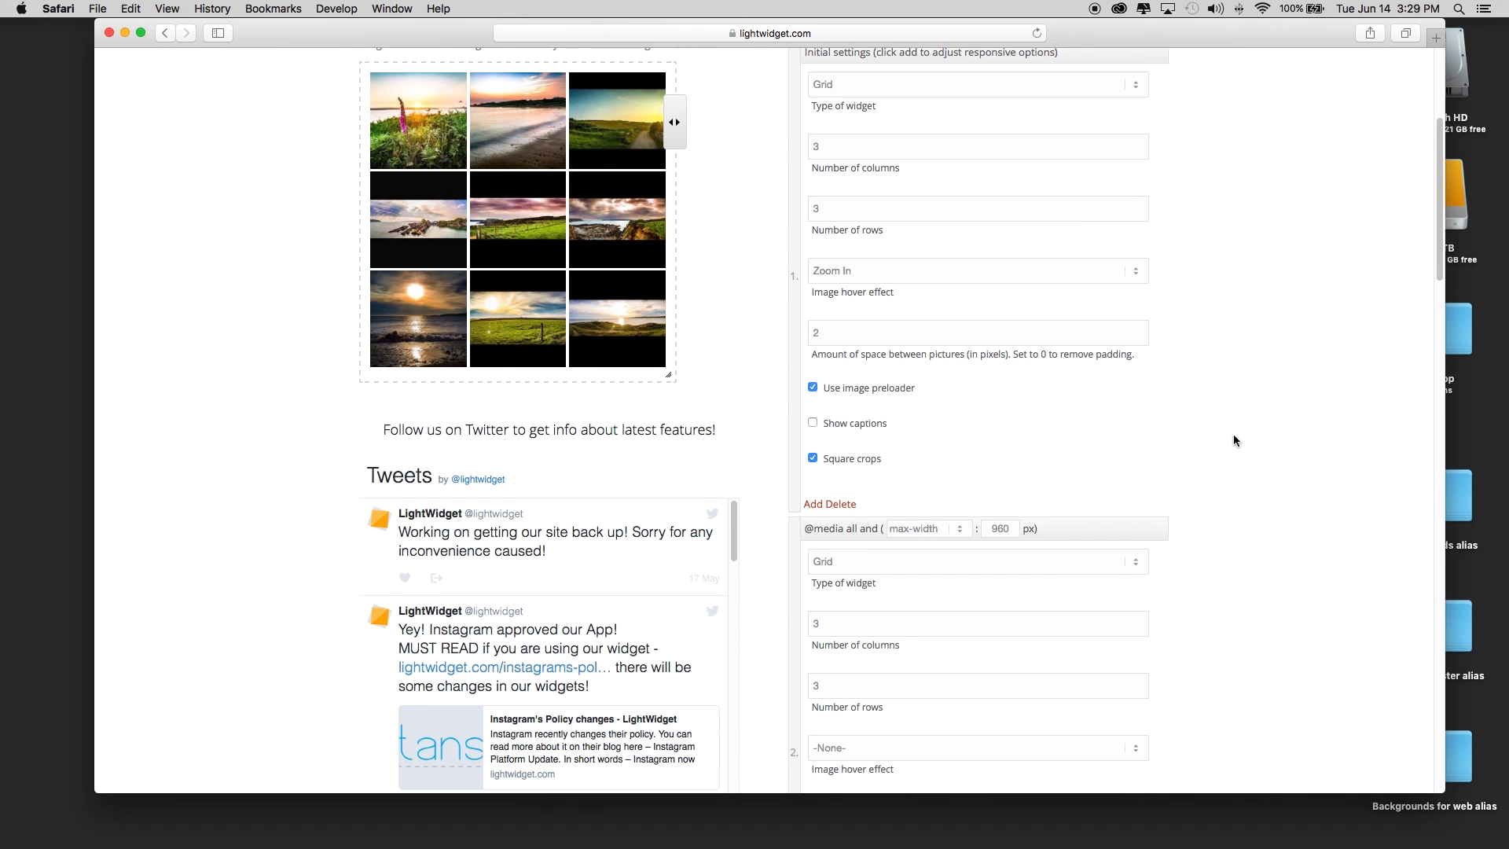
scroll(1234, 437, "up", 1)
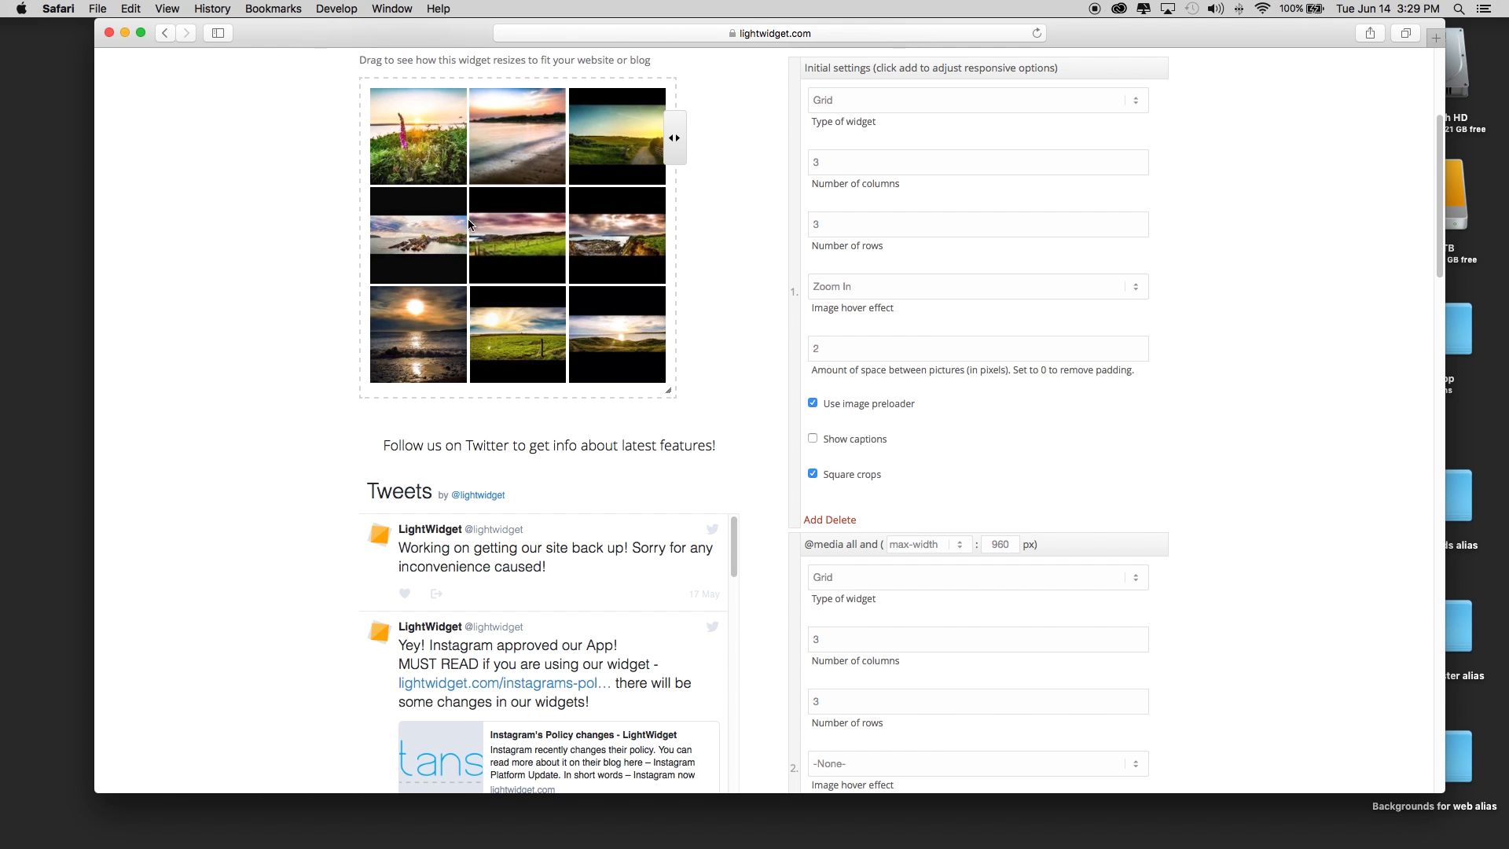
scroll(1268, 333, "down", 3)
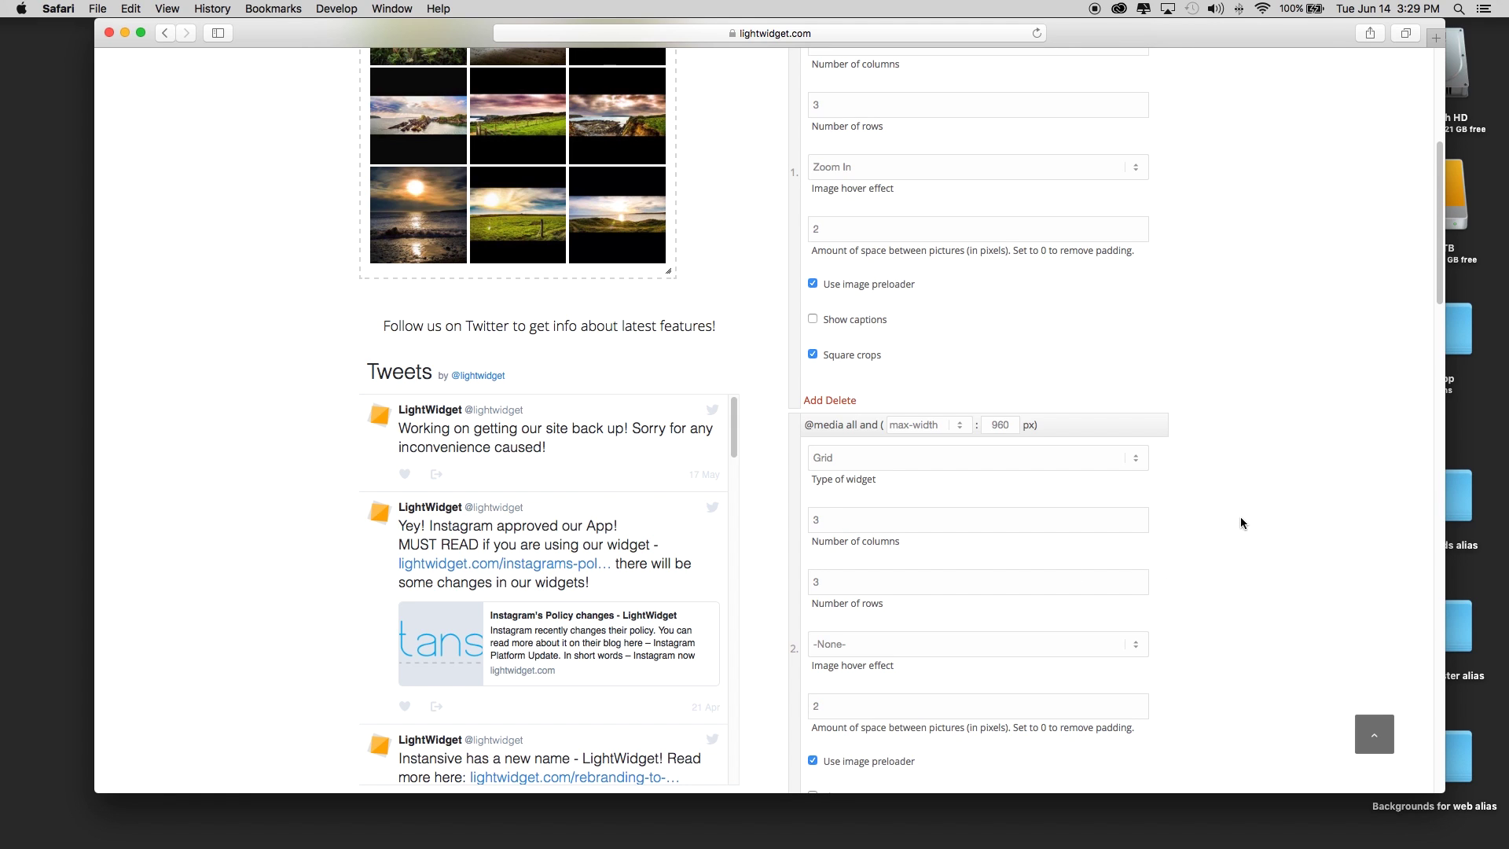
scroll(1242, 515, "down", 5)
scroll(1247, 510, "up", 1)
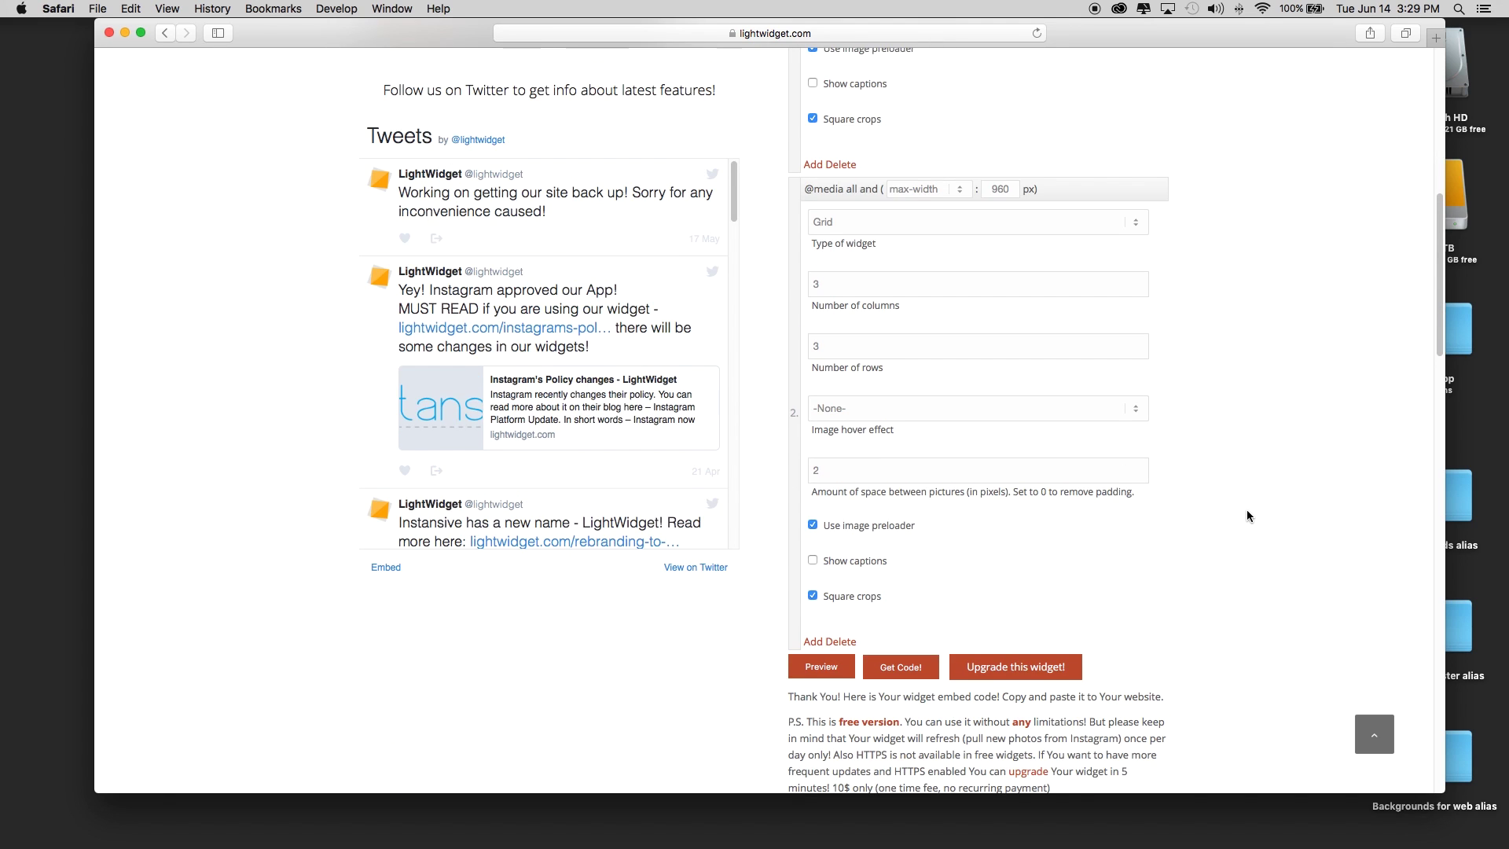
scroll(1247, 510, "up", 10)
scroll(1247, 511, "down", 5)
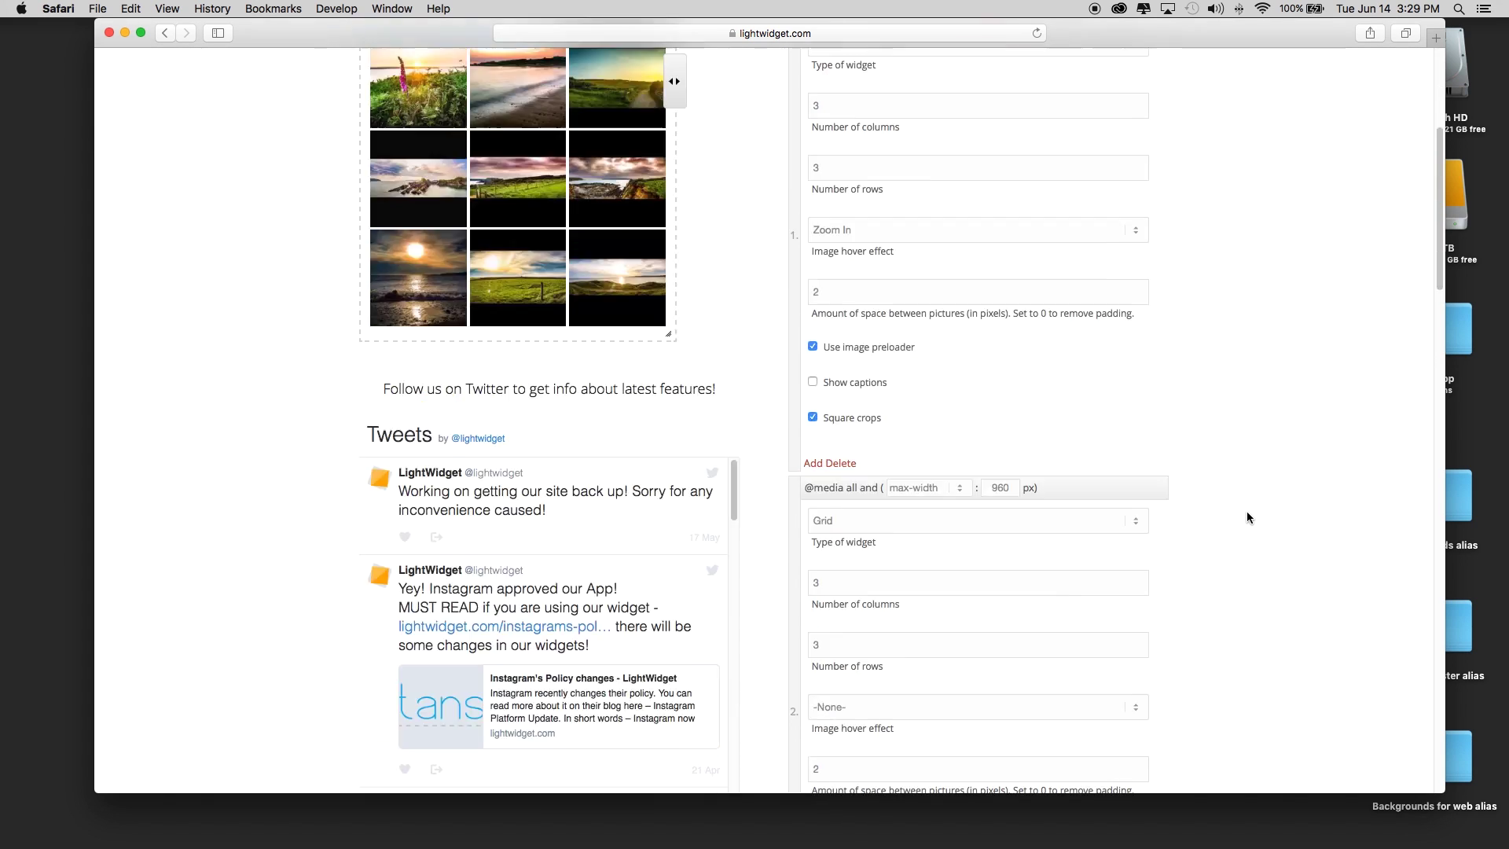
scroll(1246, 517, "down", 12)
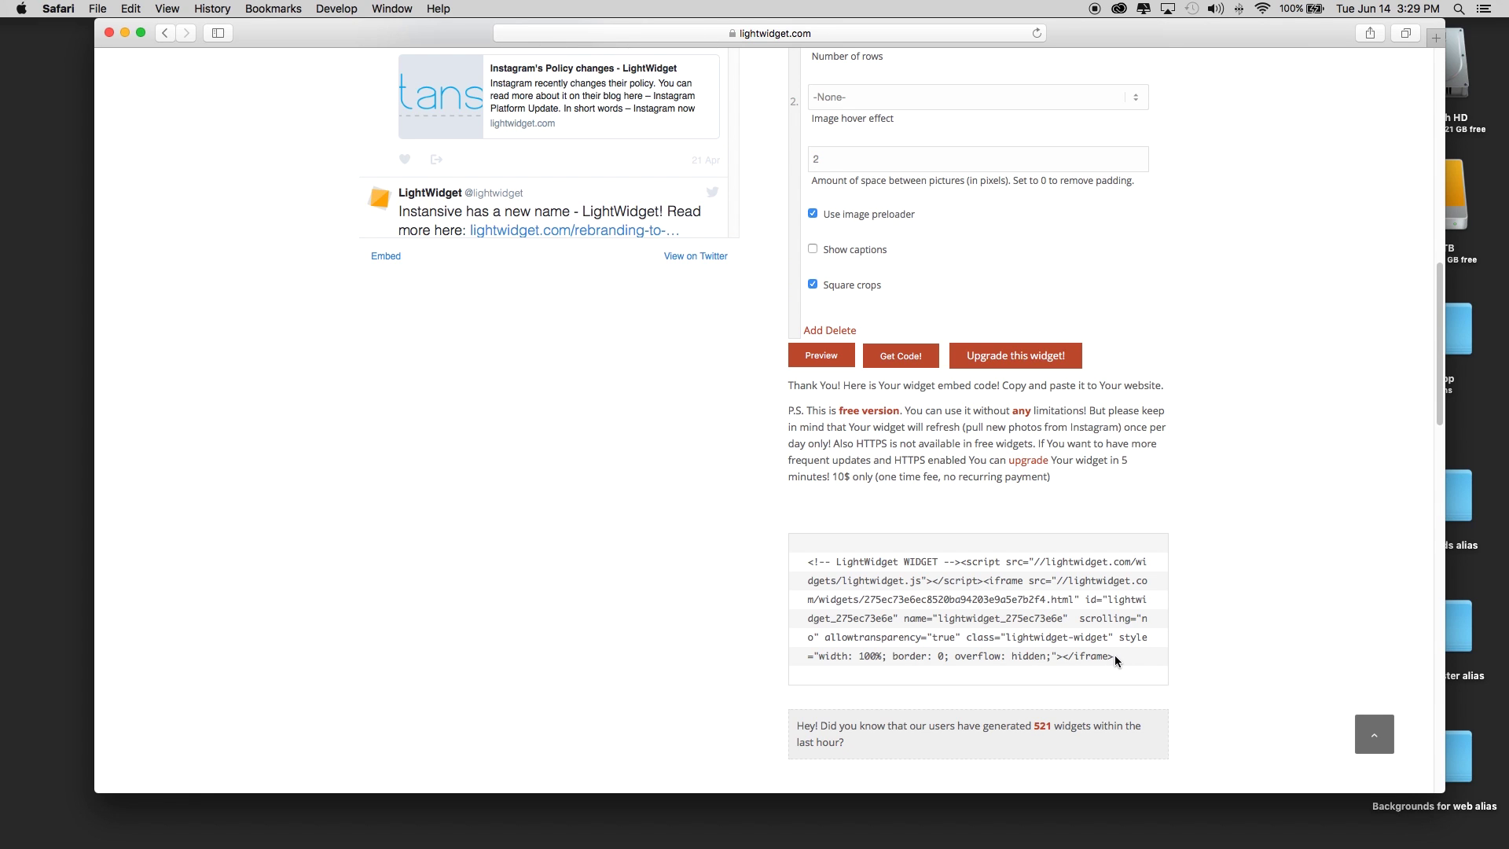
Select the entire Lightwidget embed code, copy it, and switch to Adobe Muse CC.
left_click_drag(1112, 656, 805, 561)
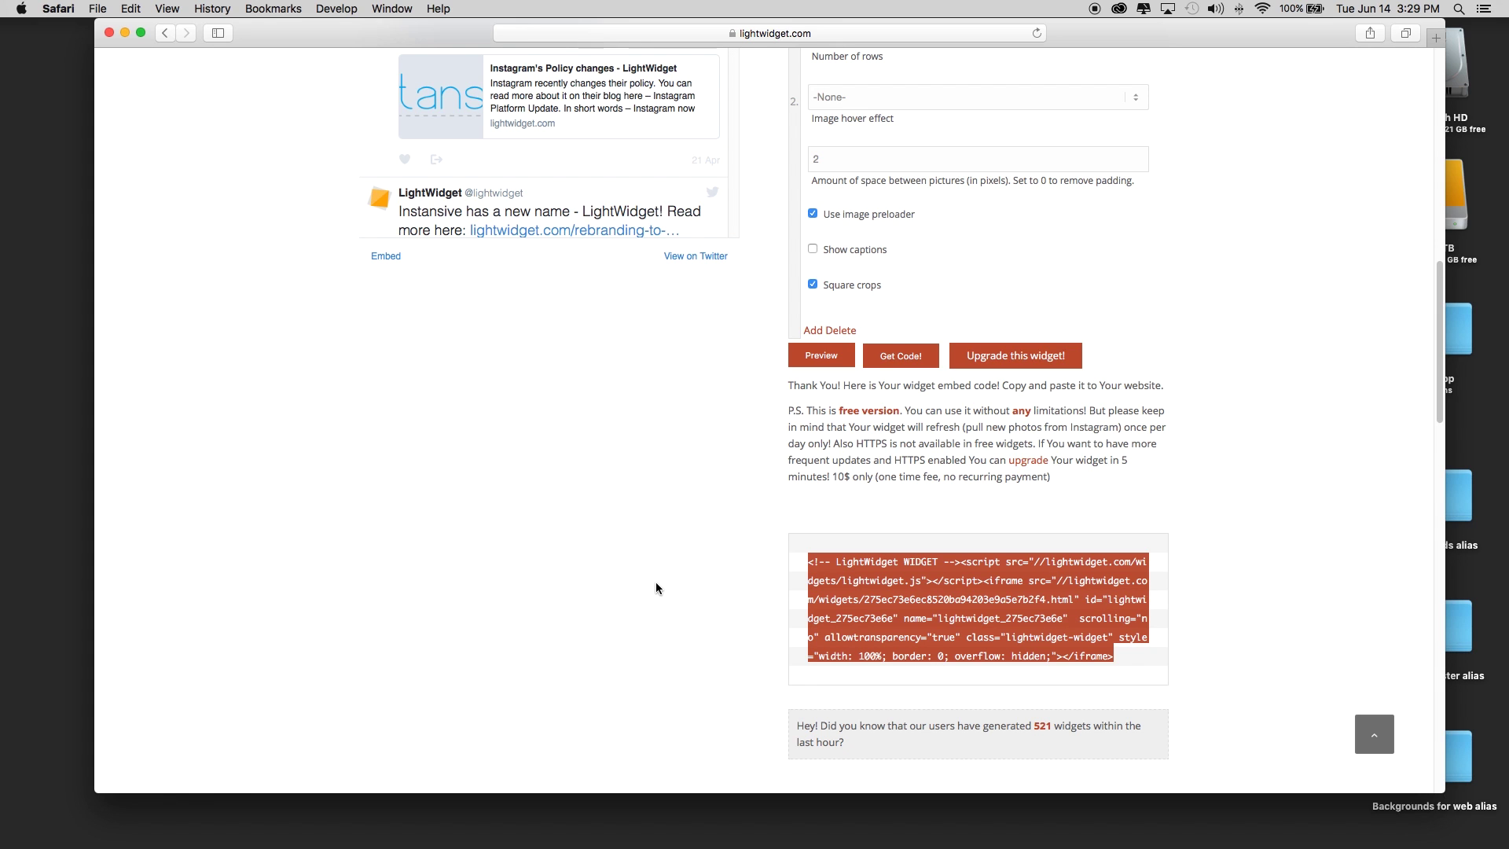
mouse_move(975, 840)
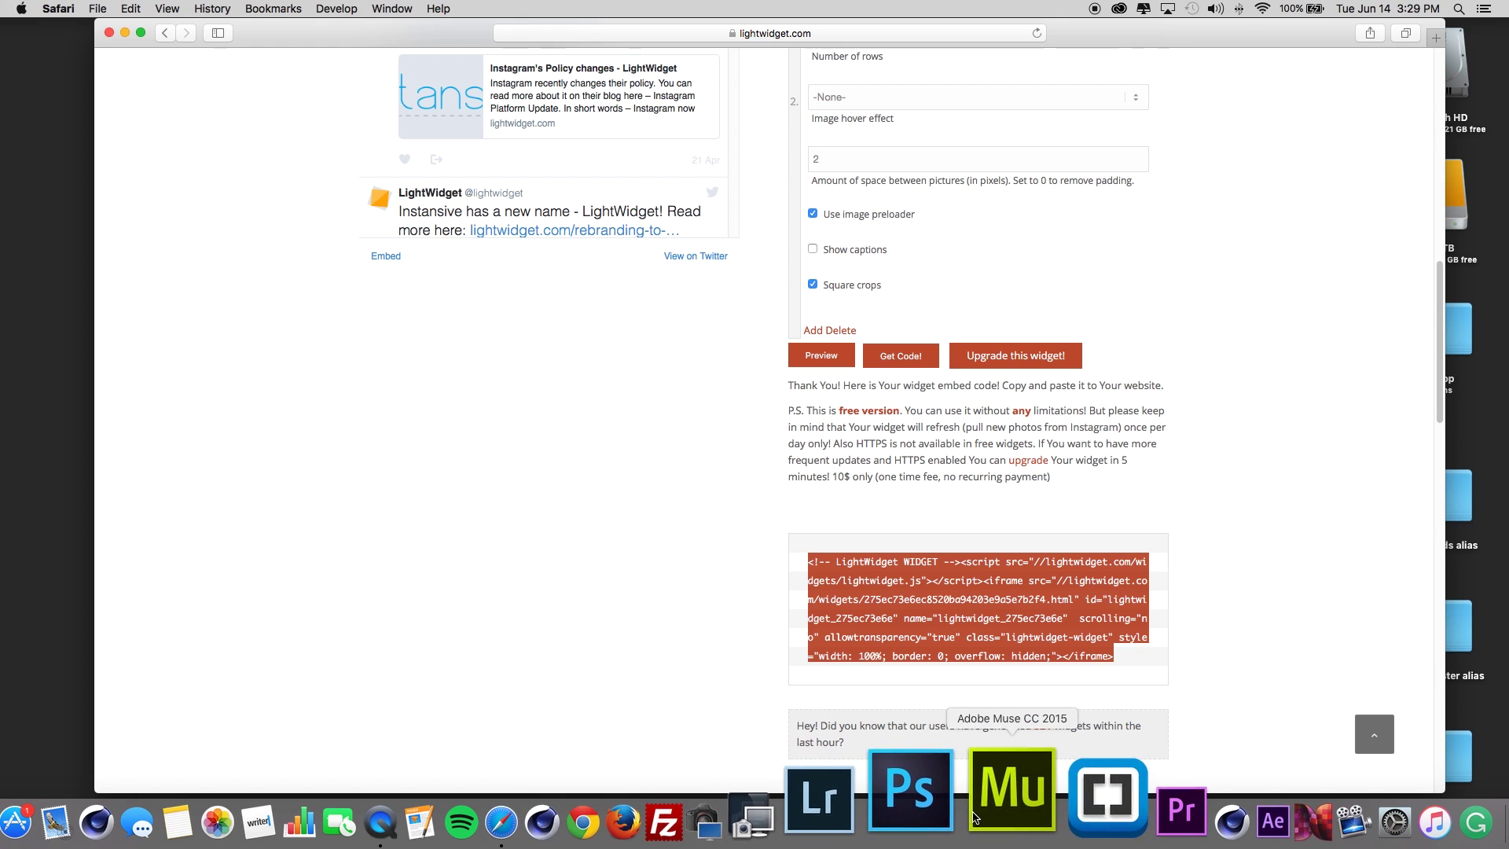
left_click(1182, 794)
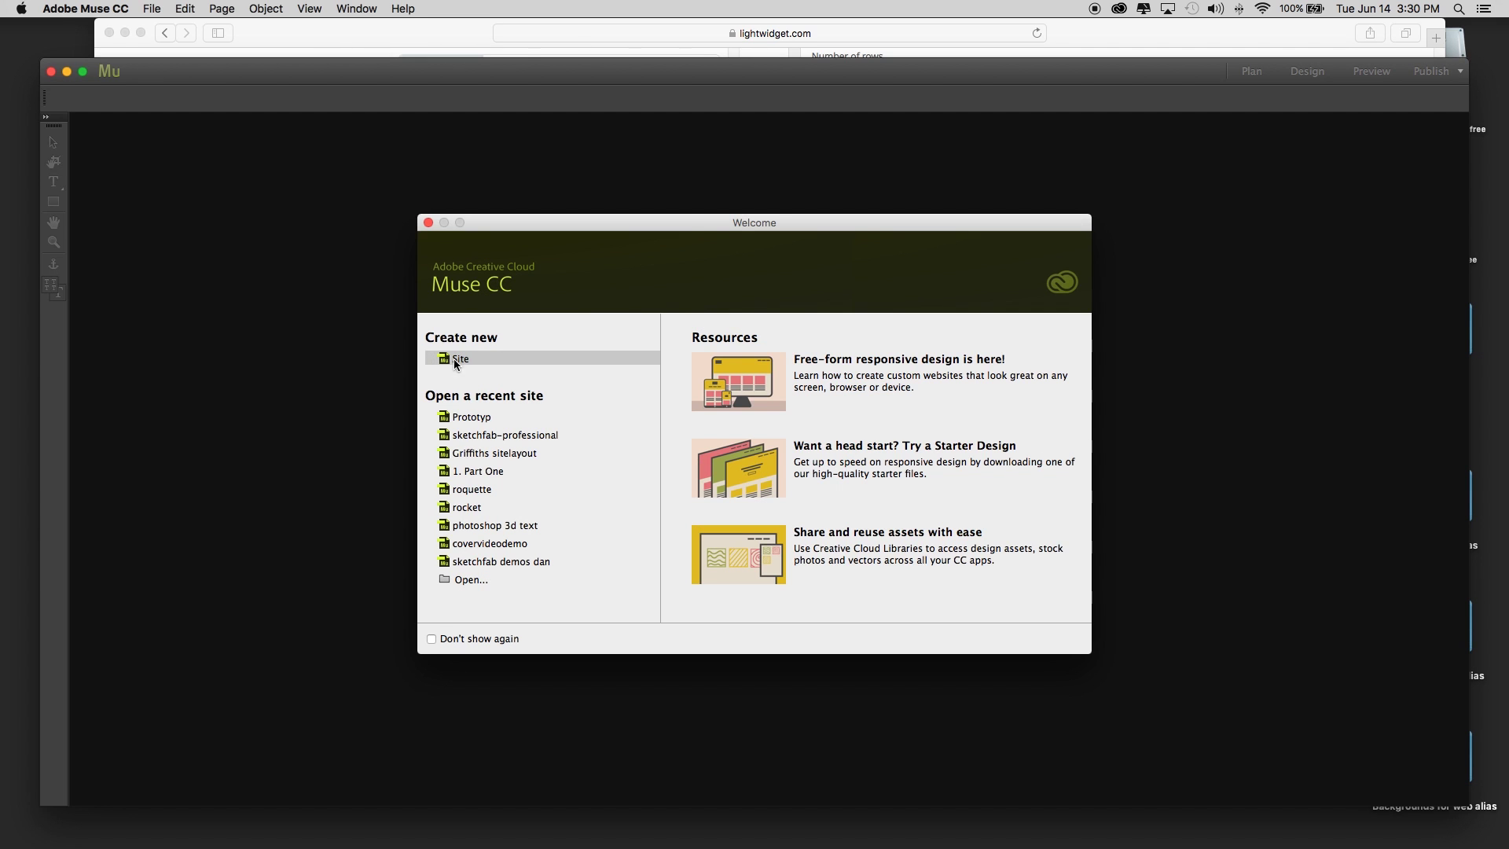
Create a new site with default settings and open its Home page for editing.
left_click(456, 360)
left_click(643, 313)
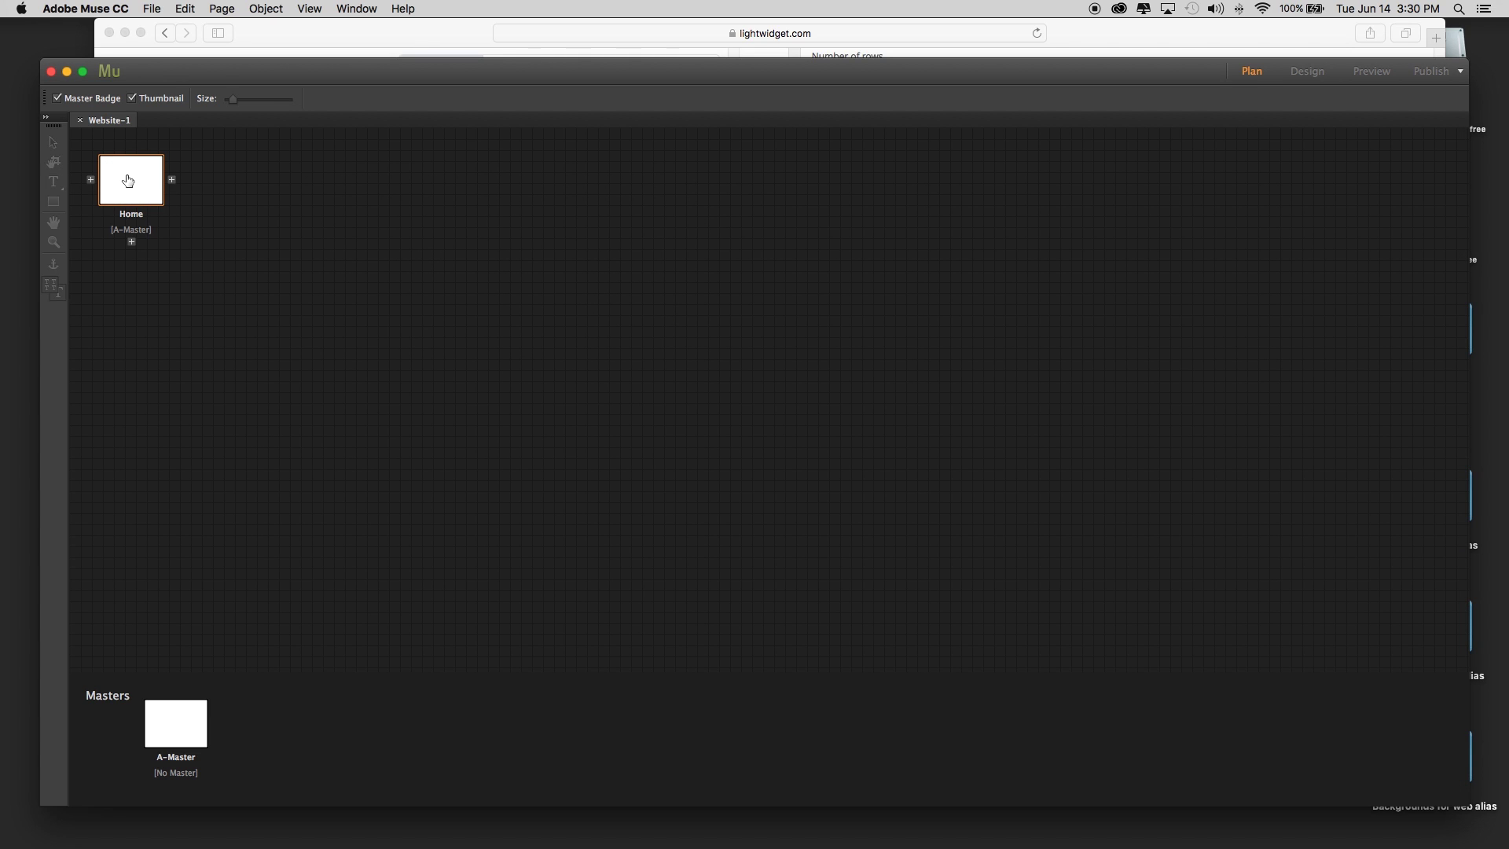
double_click(128, 181)
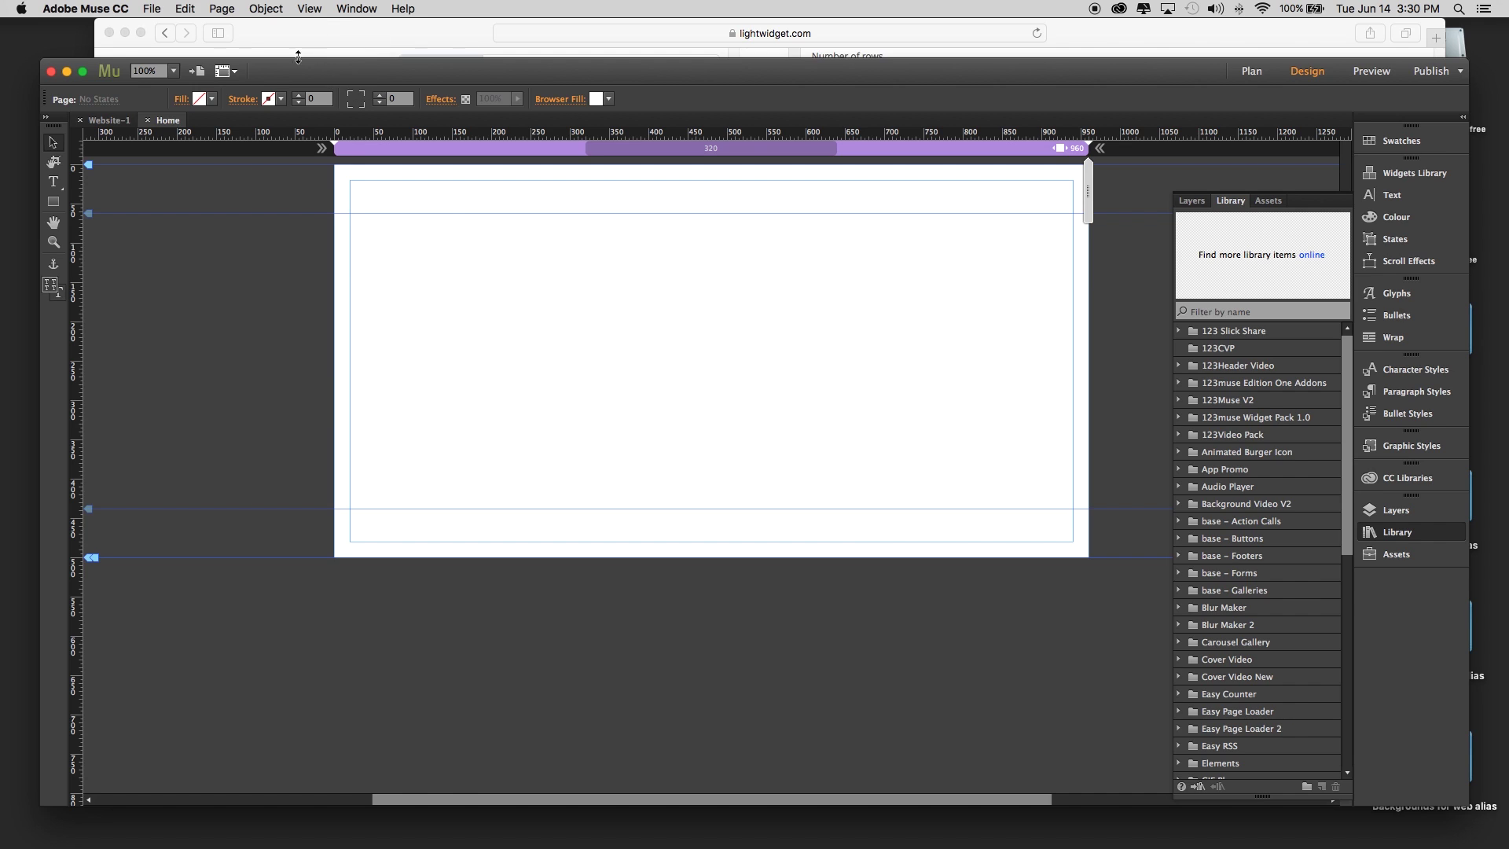
Paste the Lightwidget embed code via Object > Insert HTML and select the loaded photo grid.
left_click(266, 8)
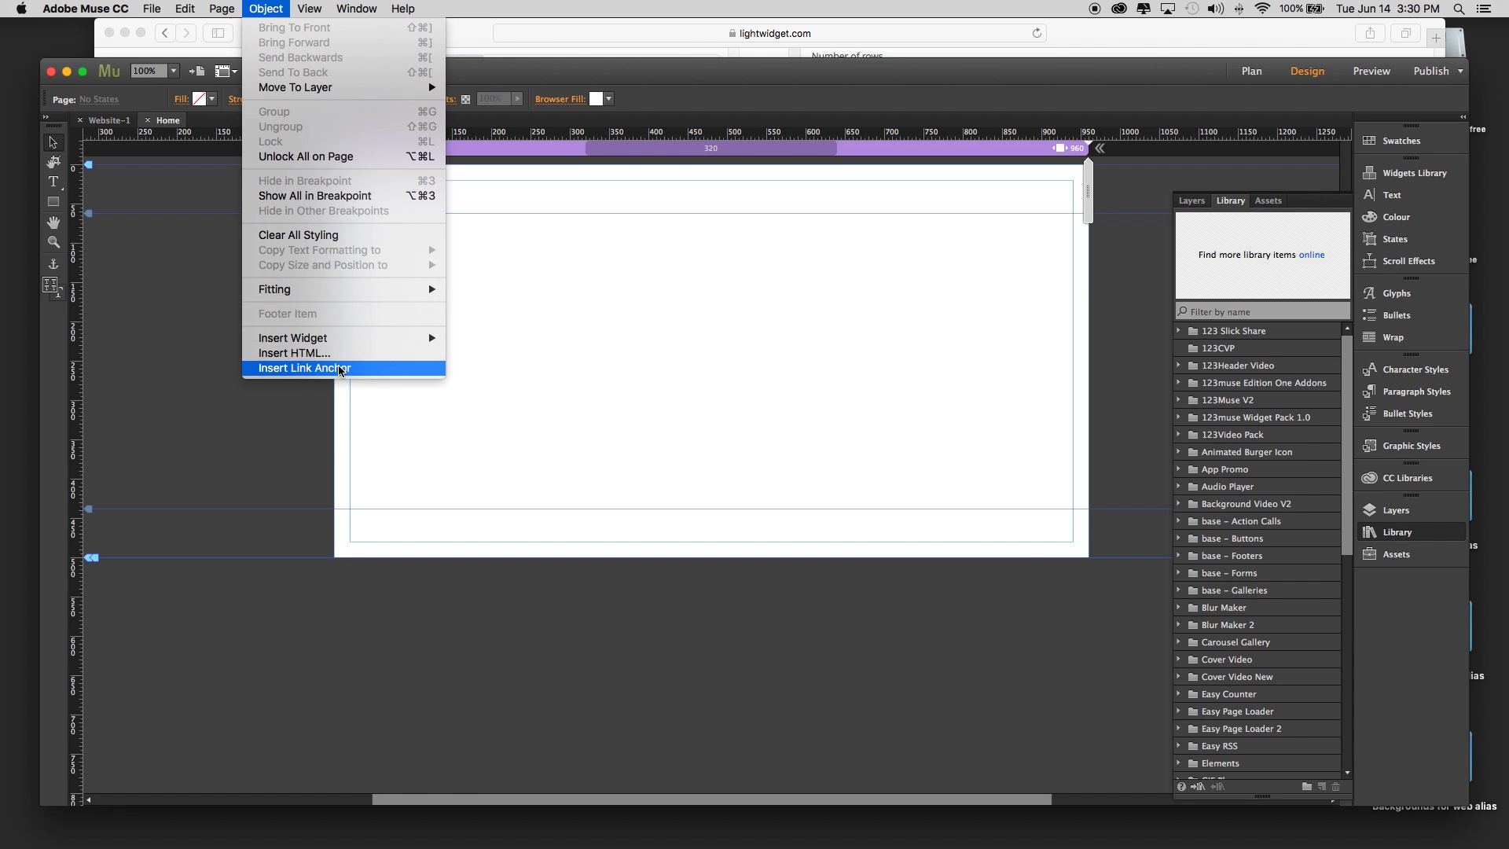
left_click(294, 353)
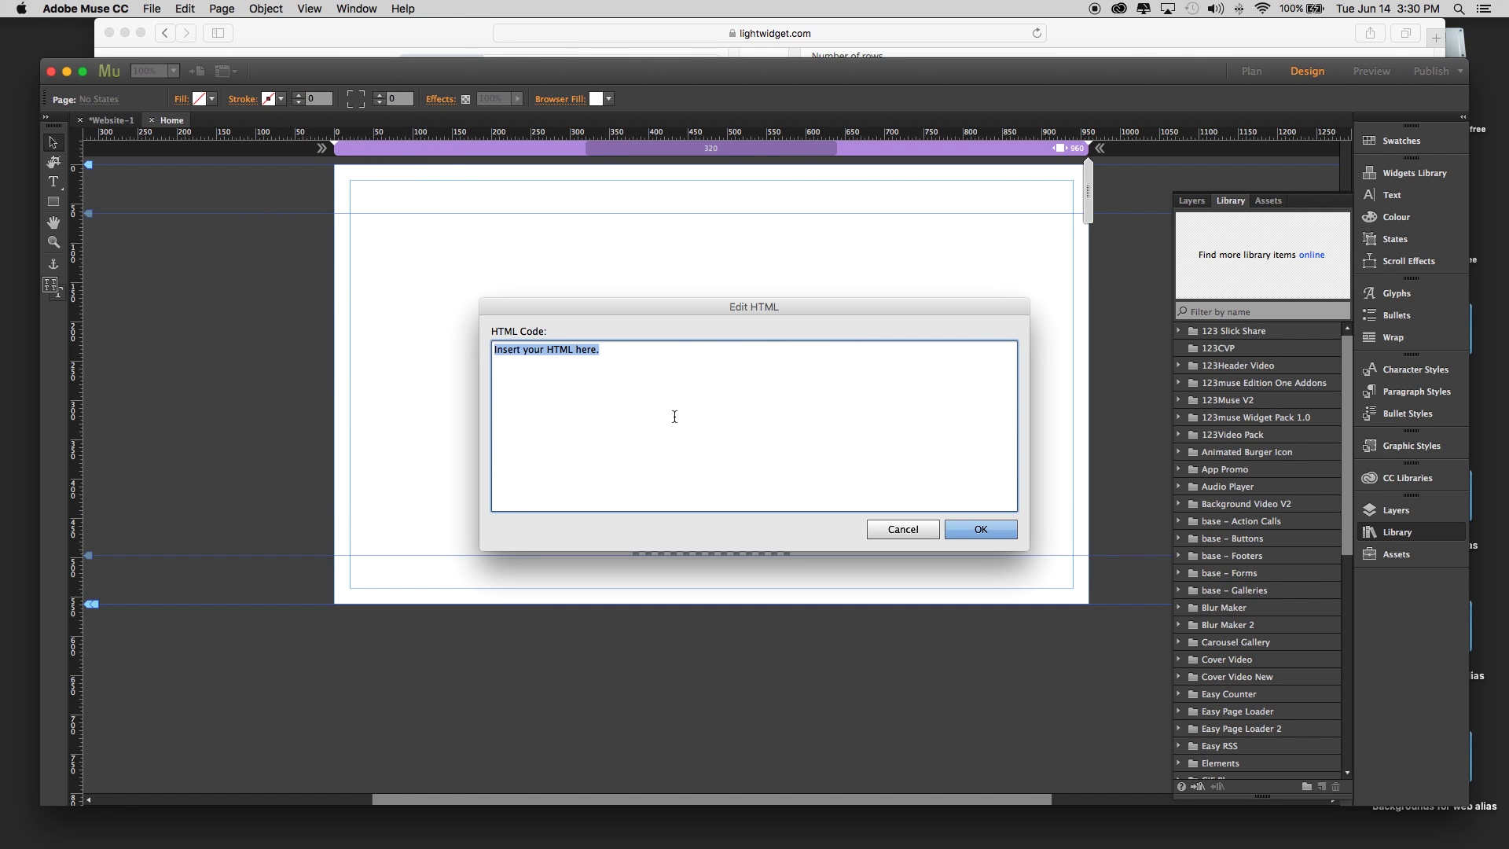
key("super+v")
left_click(974, 529)
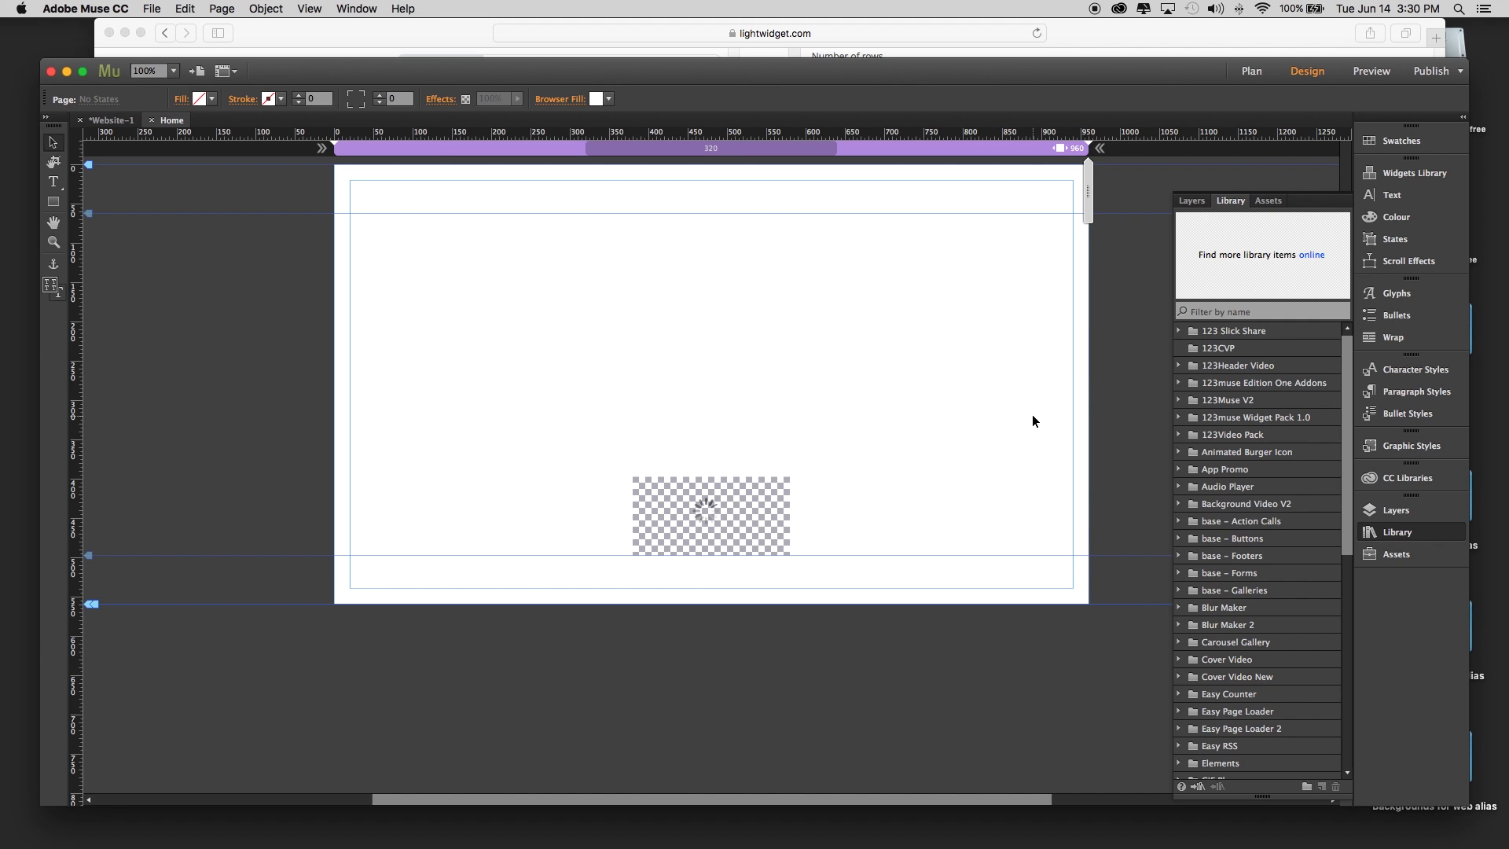
left_click(731, 494)
Move the gallery to the page top and widen it to 857×294 at X 49, Y 20.
left_click_drag(731, 494, 769, 239)
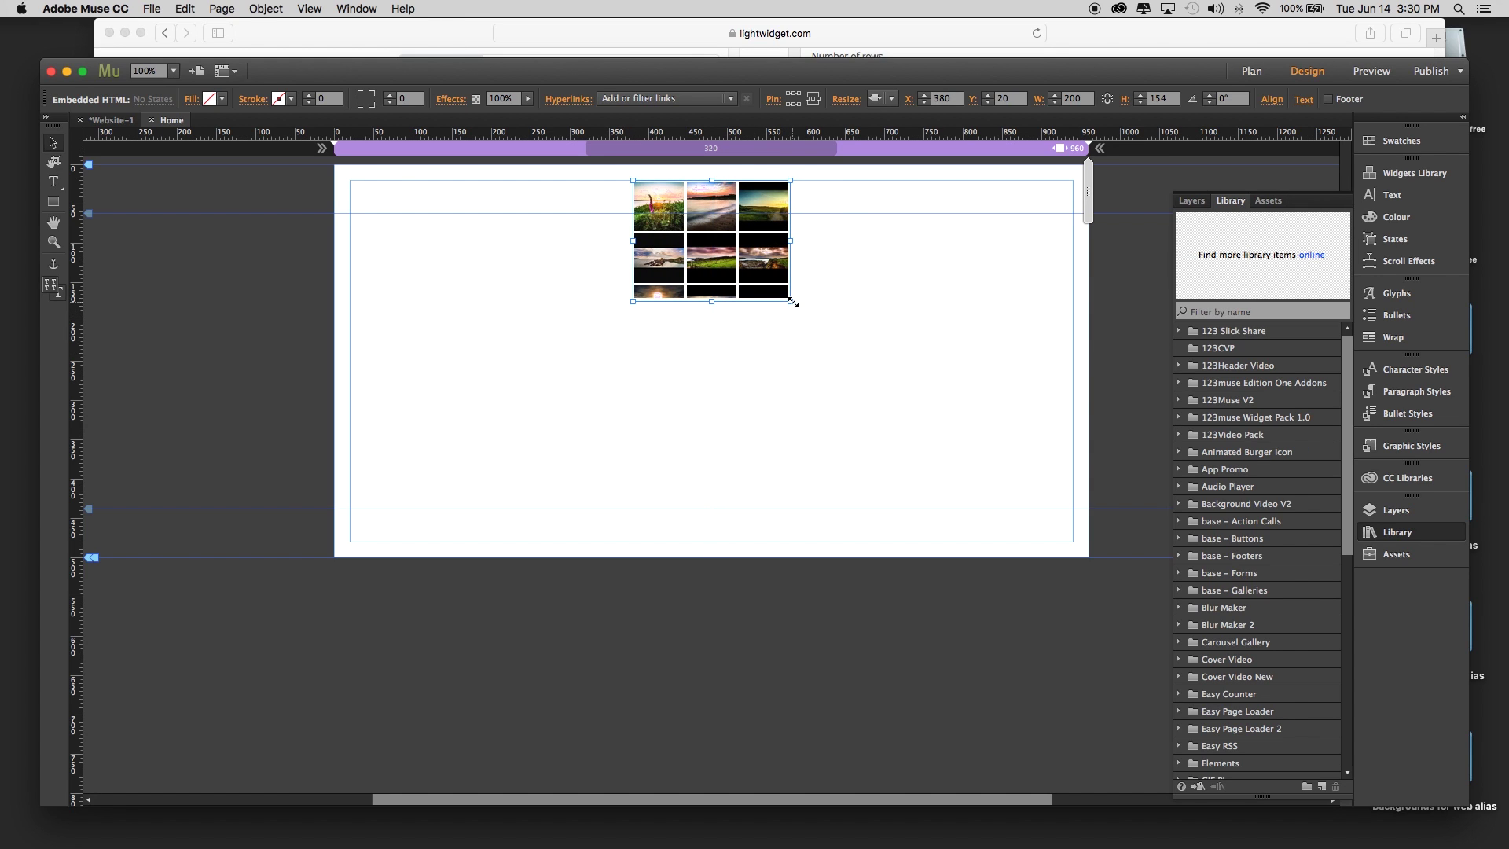
left_click_drag(792, 302, 895, 412)
left_click_drag(896, 299, 1045, 301)
left_click_drag(634, 296, 373, 295)
left_click(771, 435)
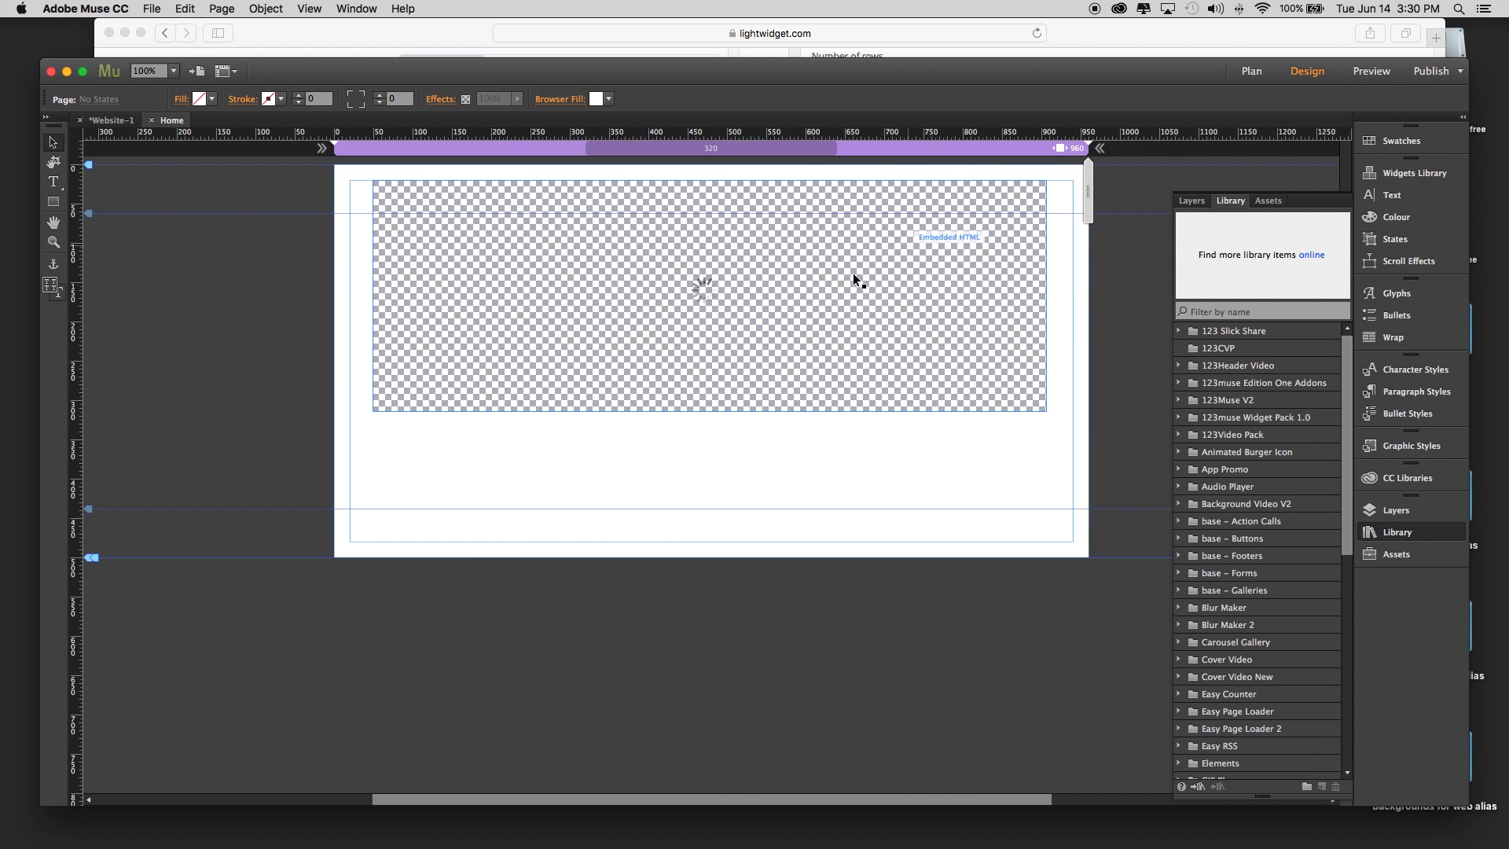
Keep the gallery's Resize option set to Responsive Width.
left_click(707, 289)
left_click(892, 99)
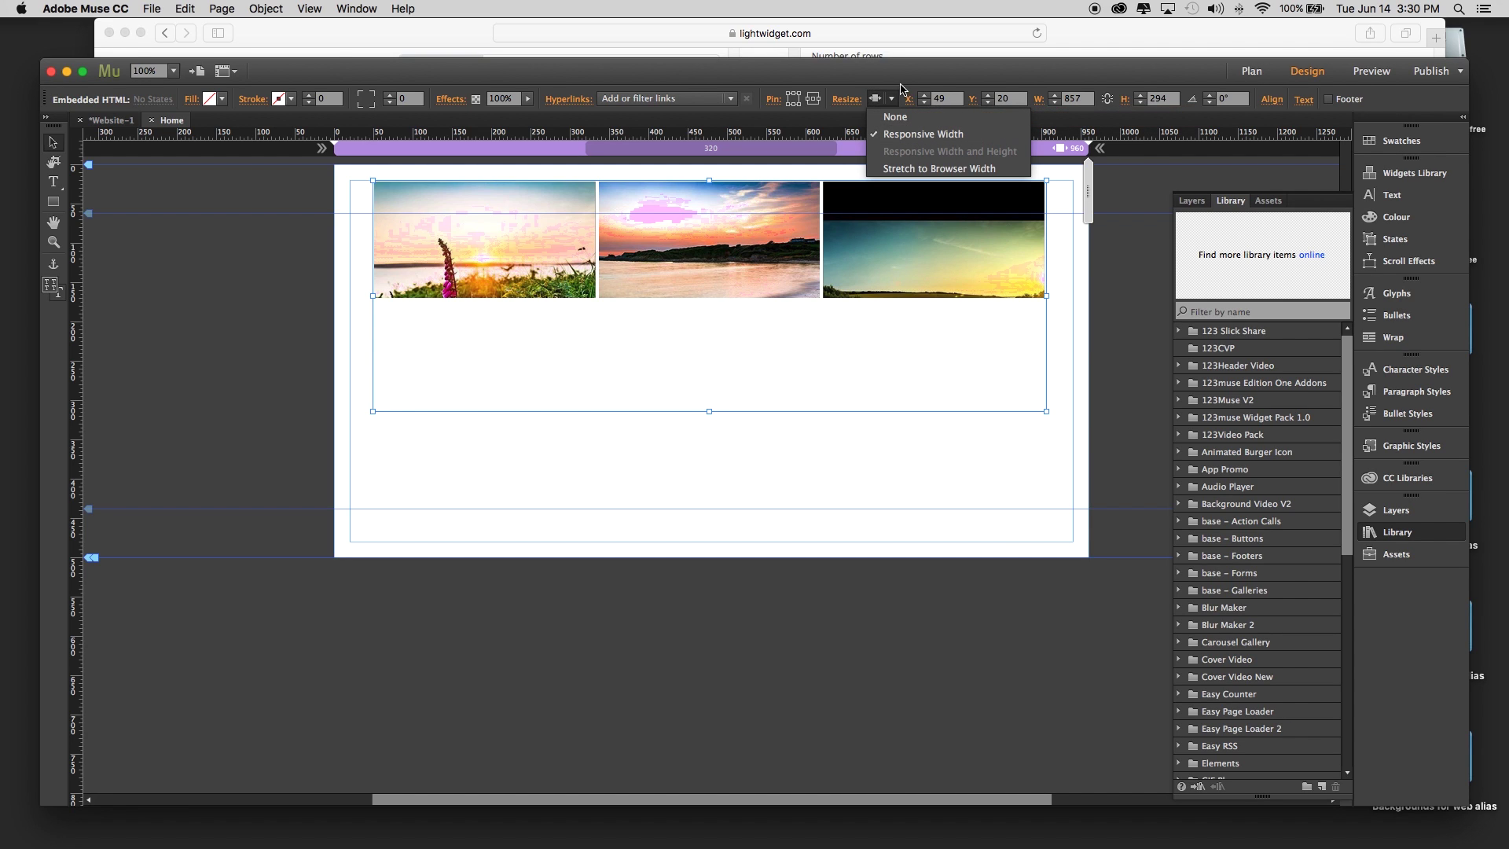
left_click(902, 89)
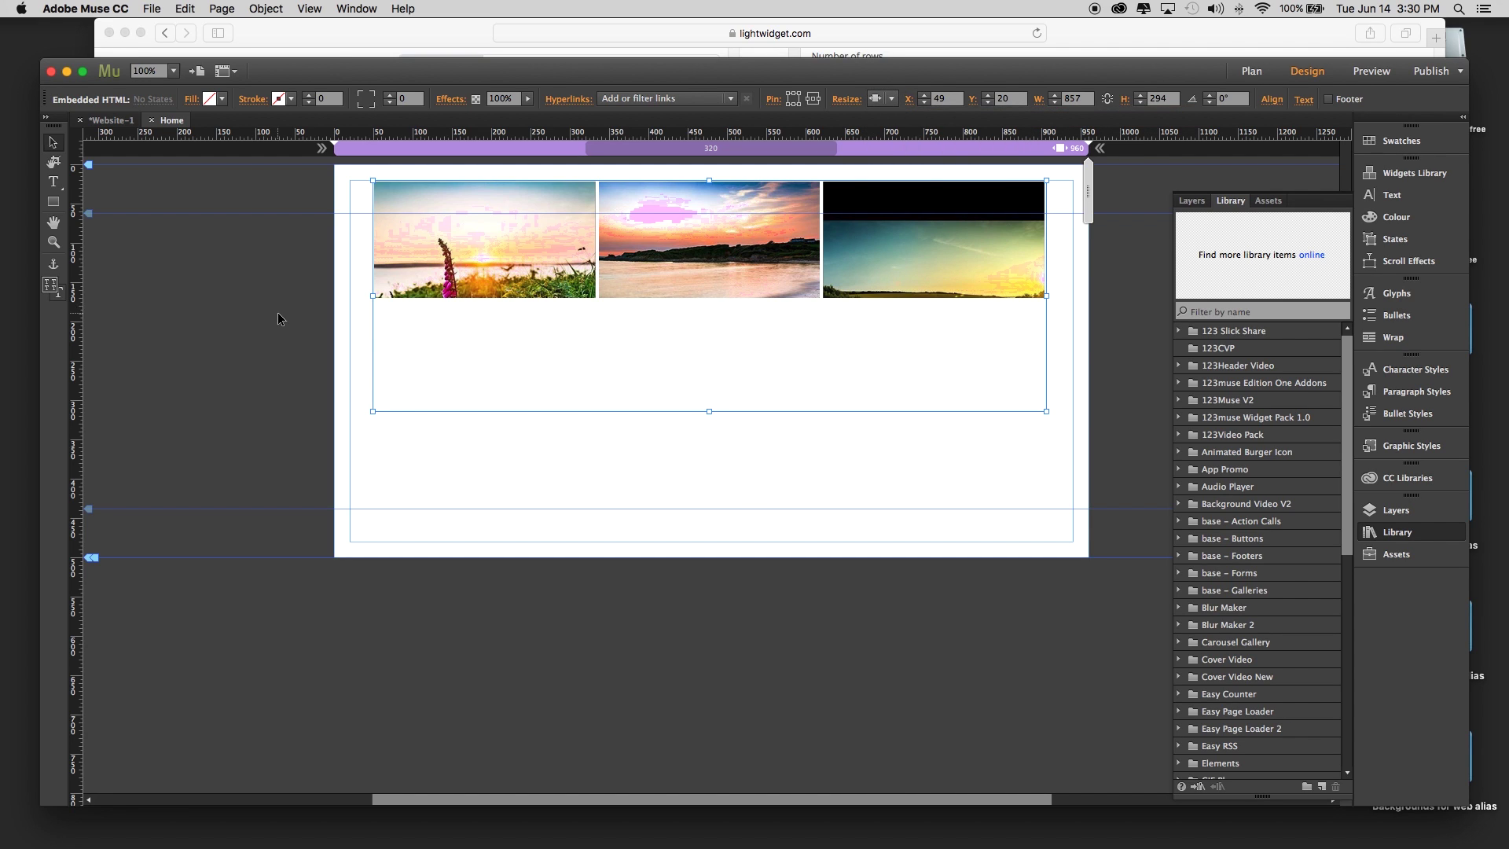
Draw a 867×100 rectangle under the gallery at X 49, Y 344 and select it.
left_click(54, 203)
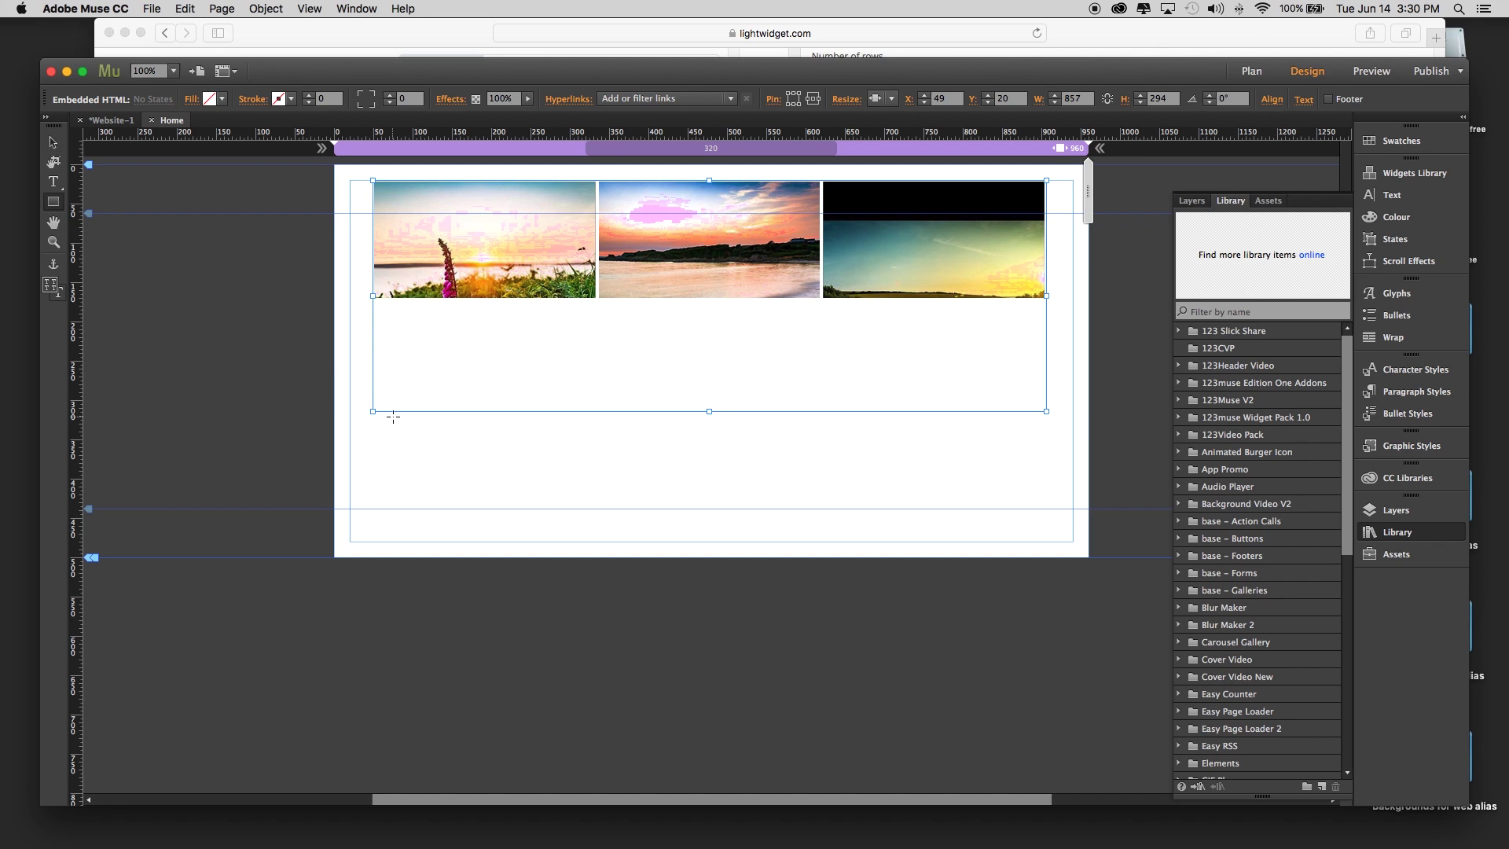
left_click_drag(373, 435, 1054, 513)
left_click(55, 143)
left_click(879, 327)
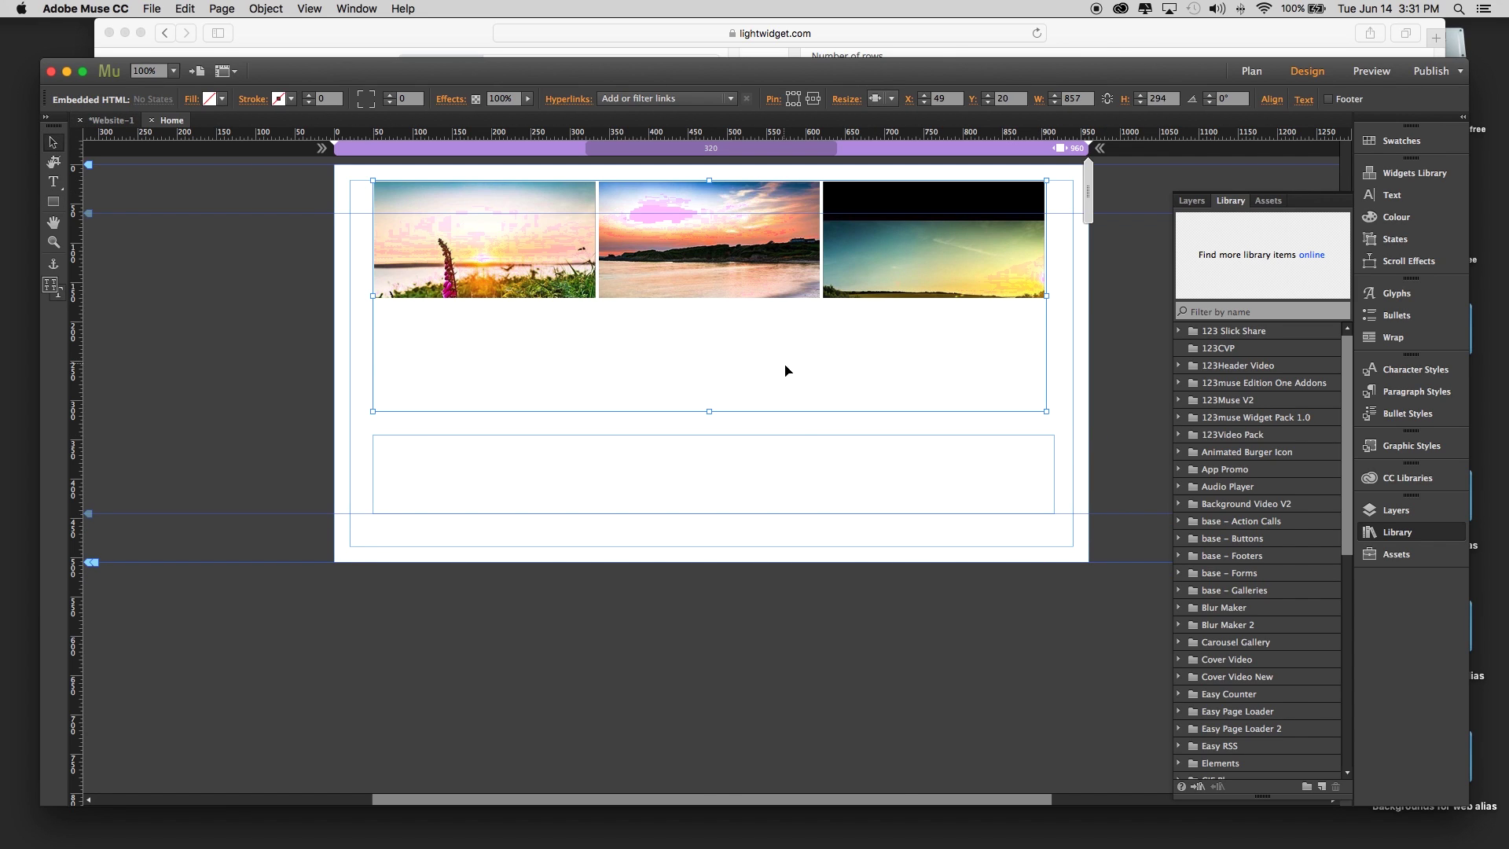
left_click(818, 472)
left_click(652, 368)
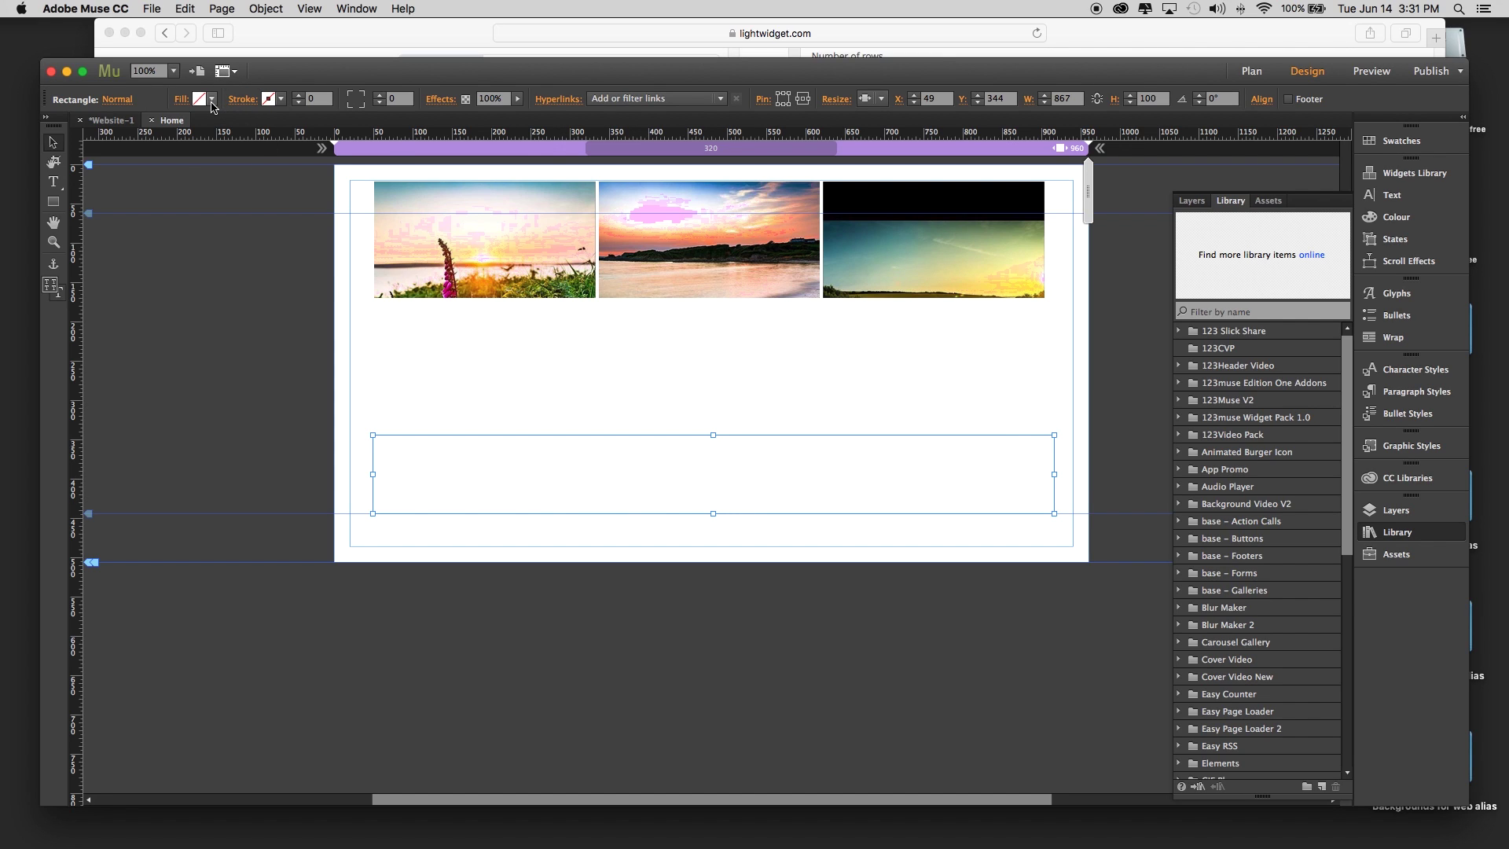
Fill the rectangle with solid red (FF0000) and deselect it.
left_click(211, 99)
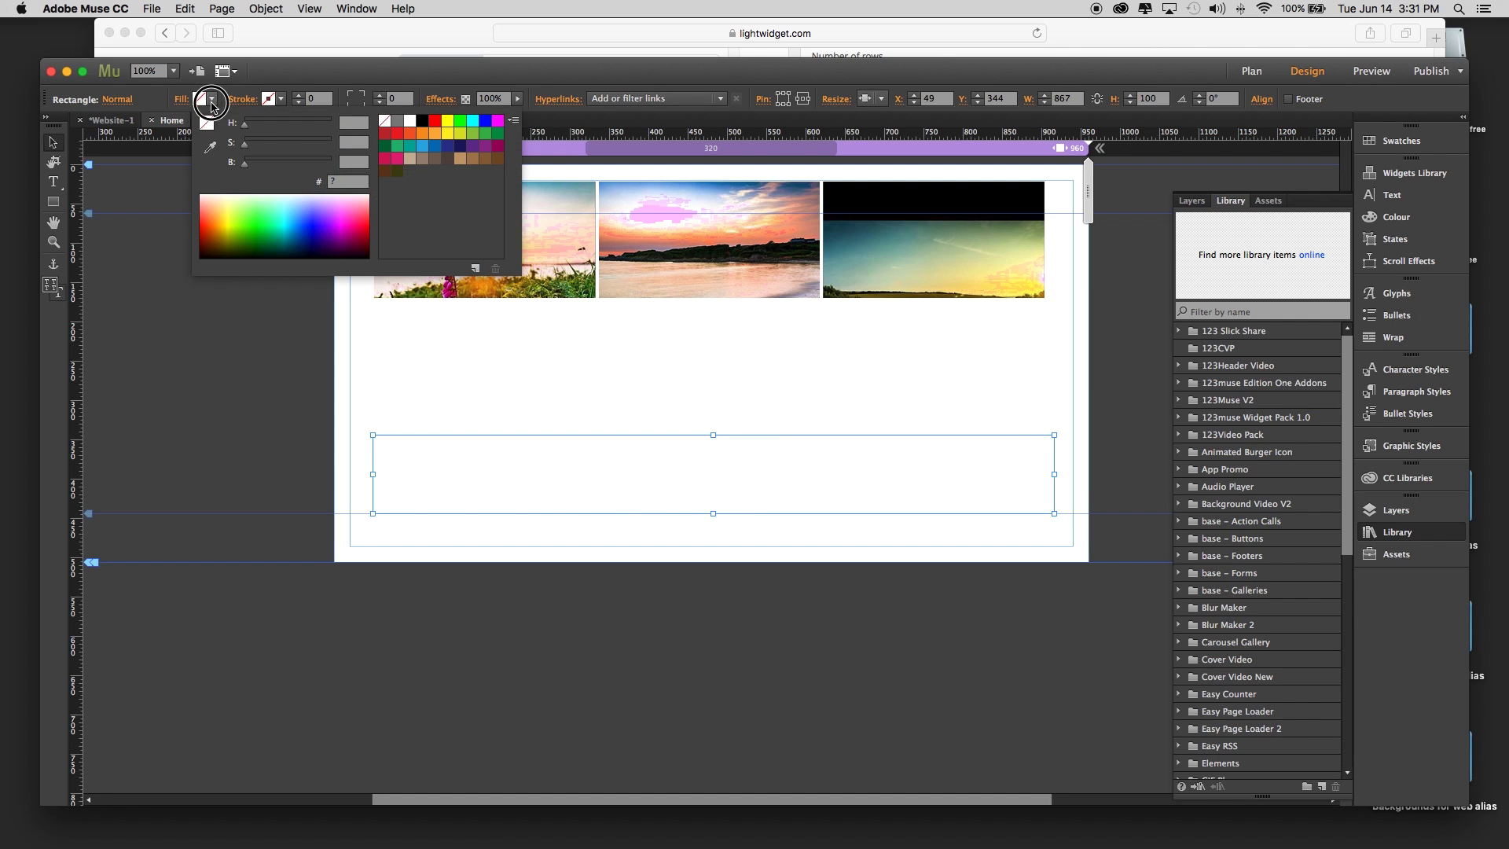
left_click(434, 124)
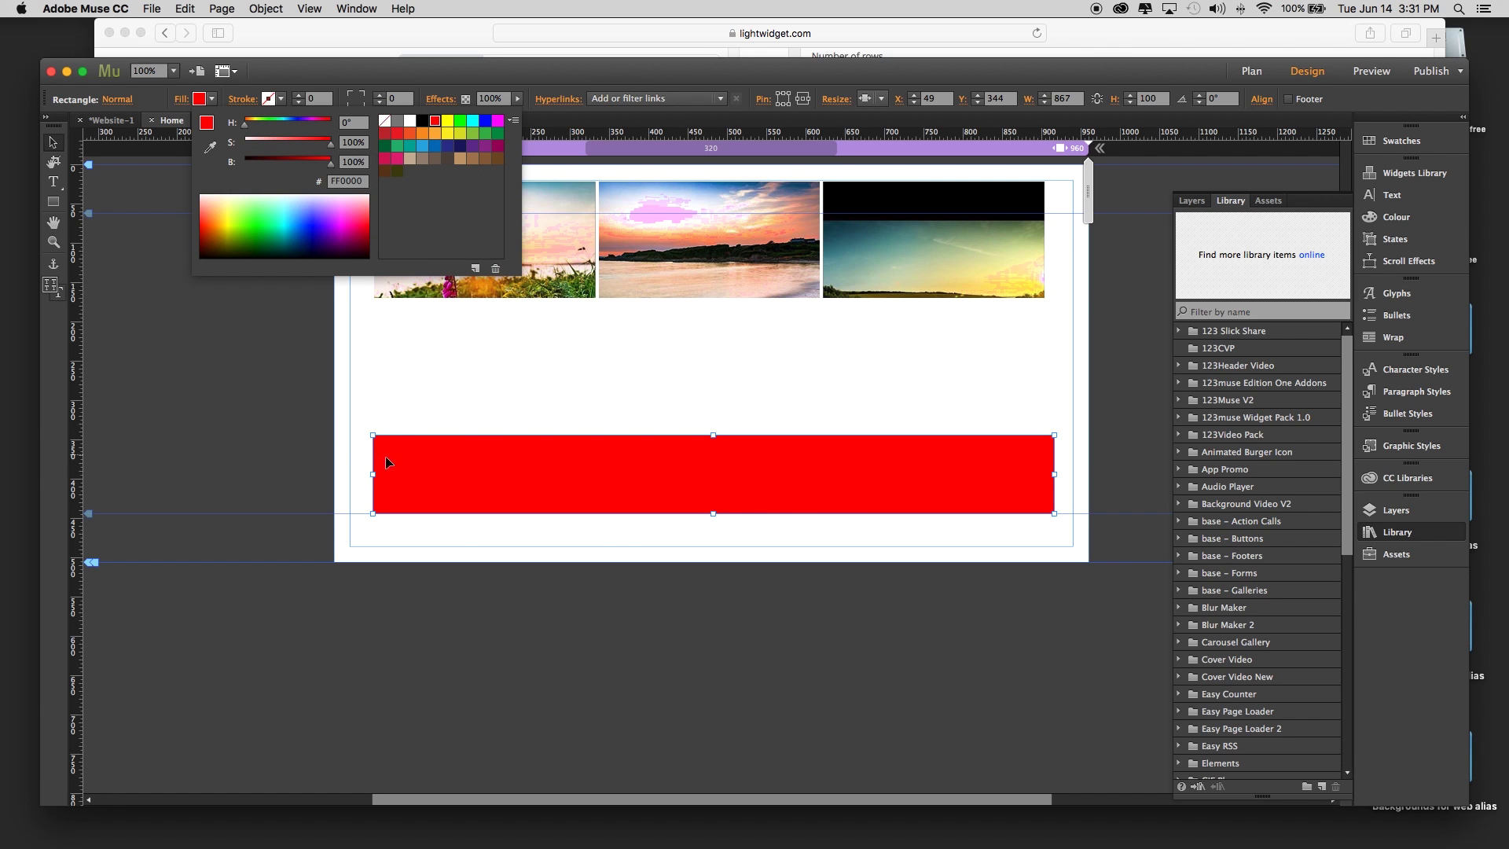
left_click(360, 464)
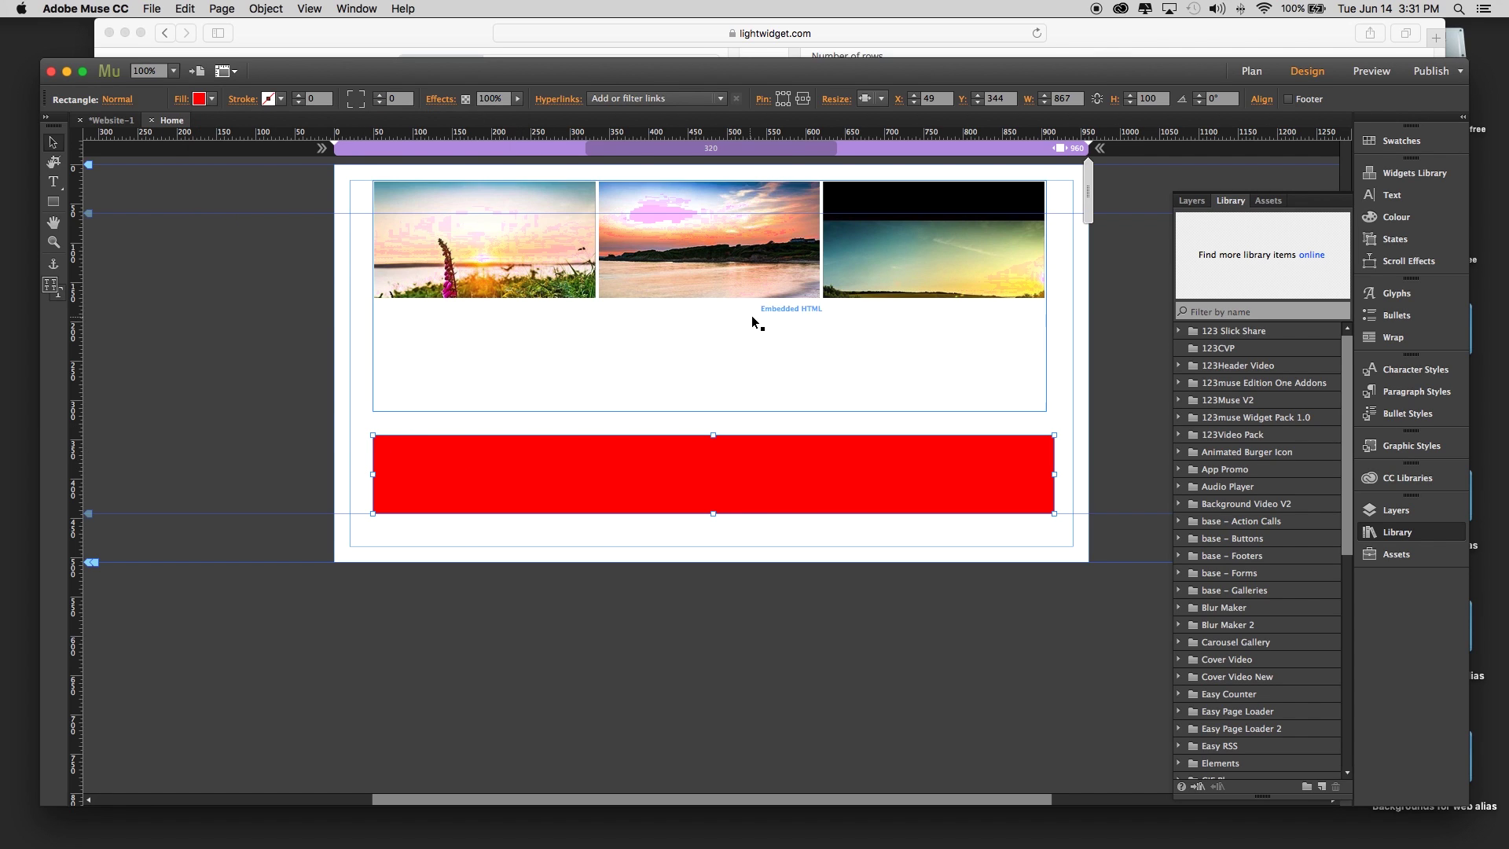
left_click(1058, 338)
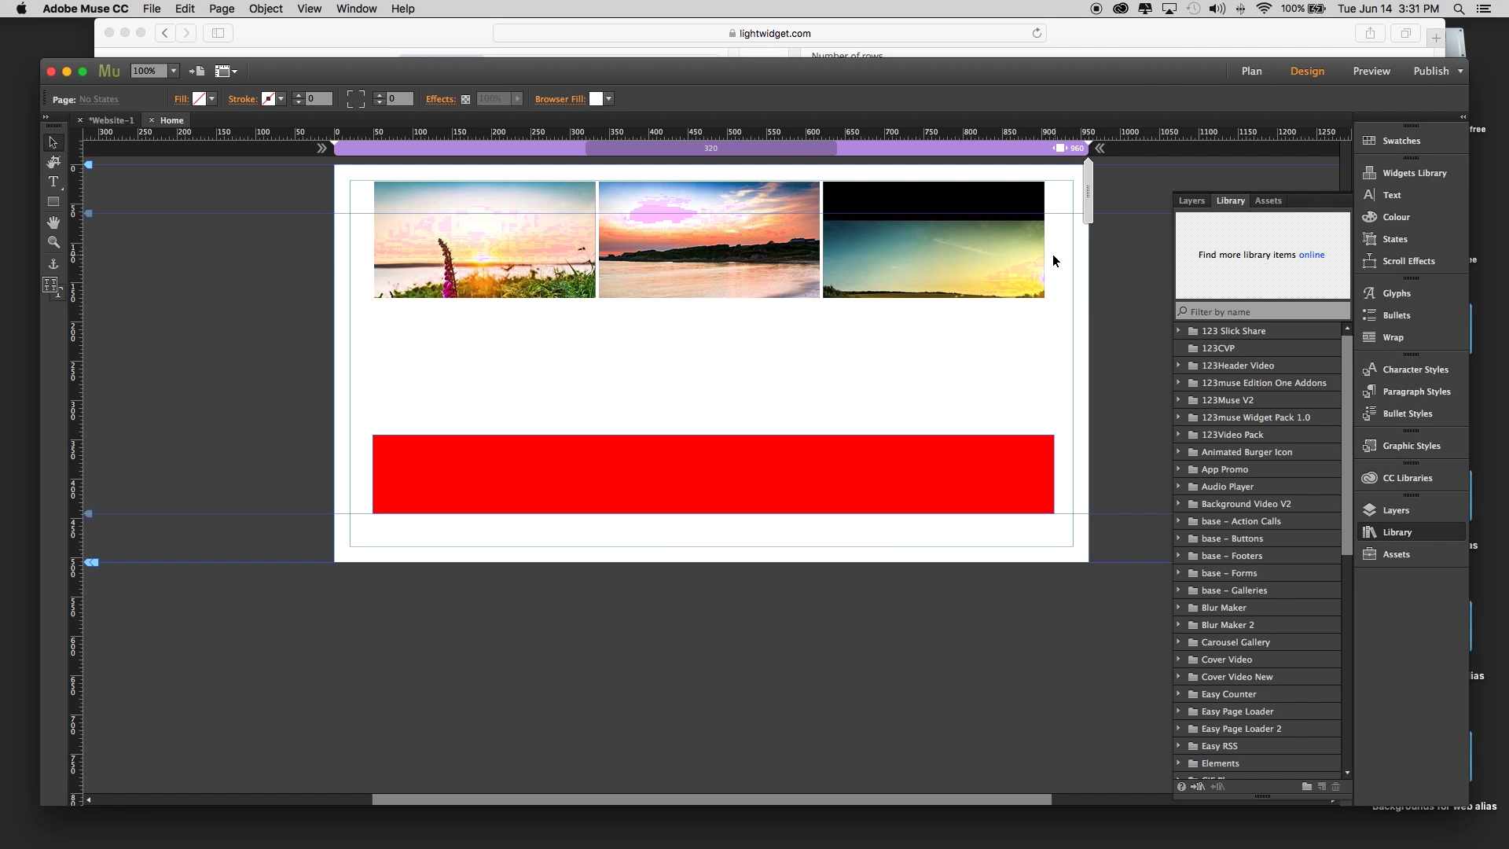
Preview the page in Chrome, then shrink the browser window to watch the photo grid and red bar.
key("super+alt+e")
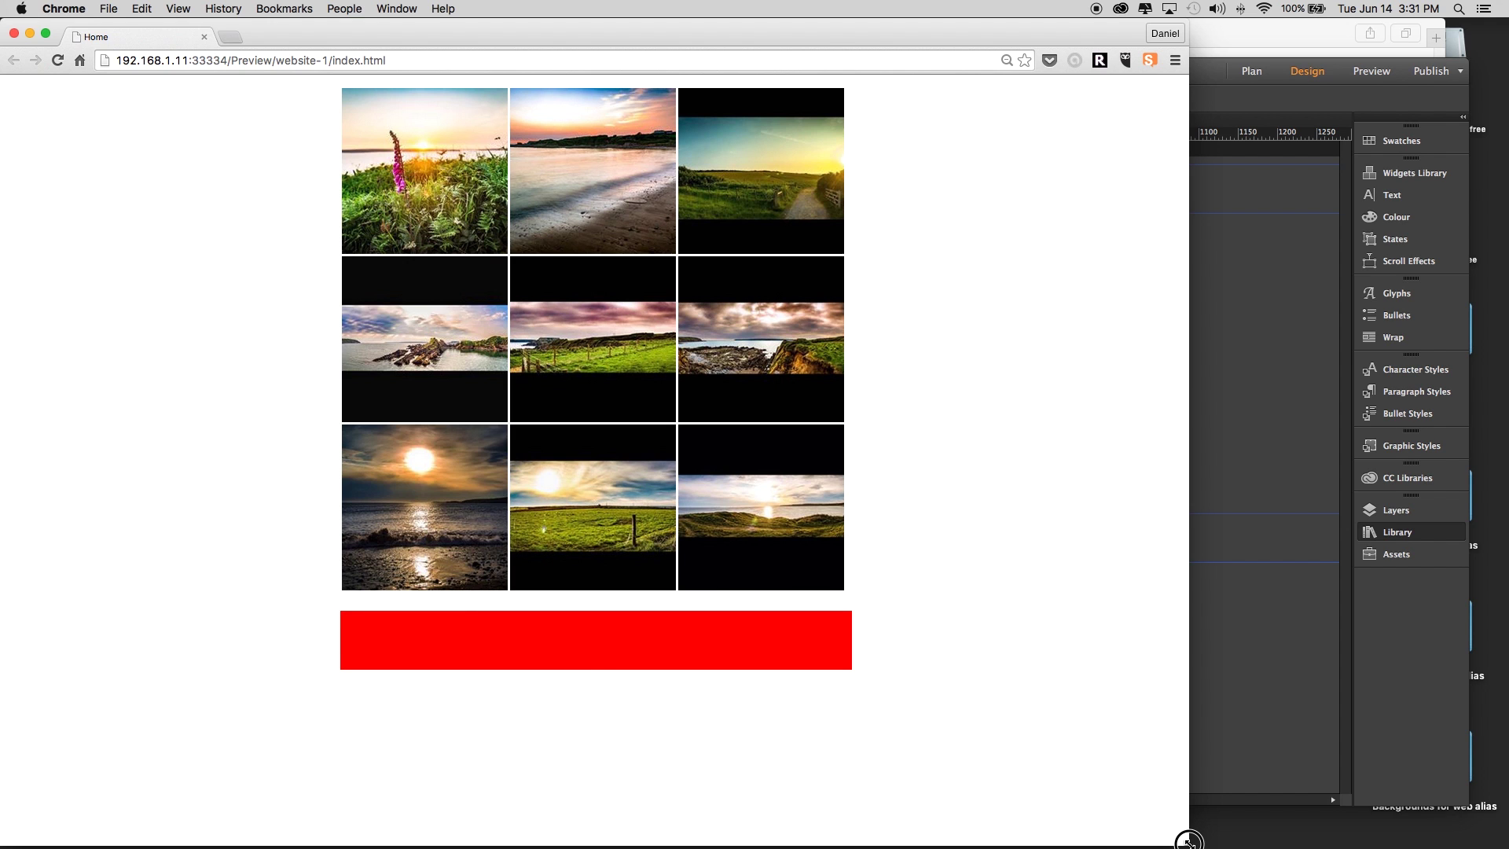
left_click_drag(1188, 841, 620, 764)
Stretch the gallery widget to 960 px wide at X 0, Y 0 and set Stretch to Browser Width.
left_click(1067, 367)
left_click(426, 330)
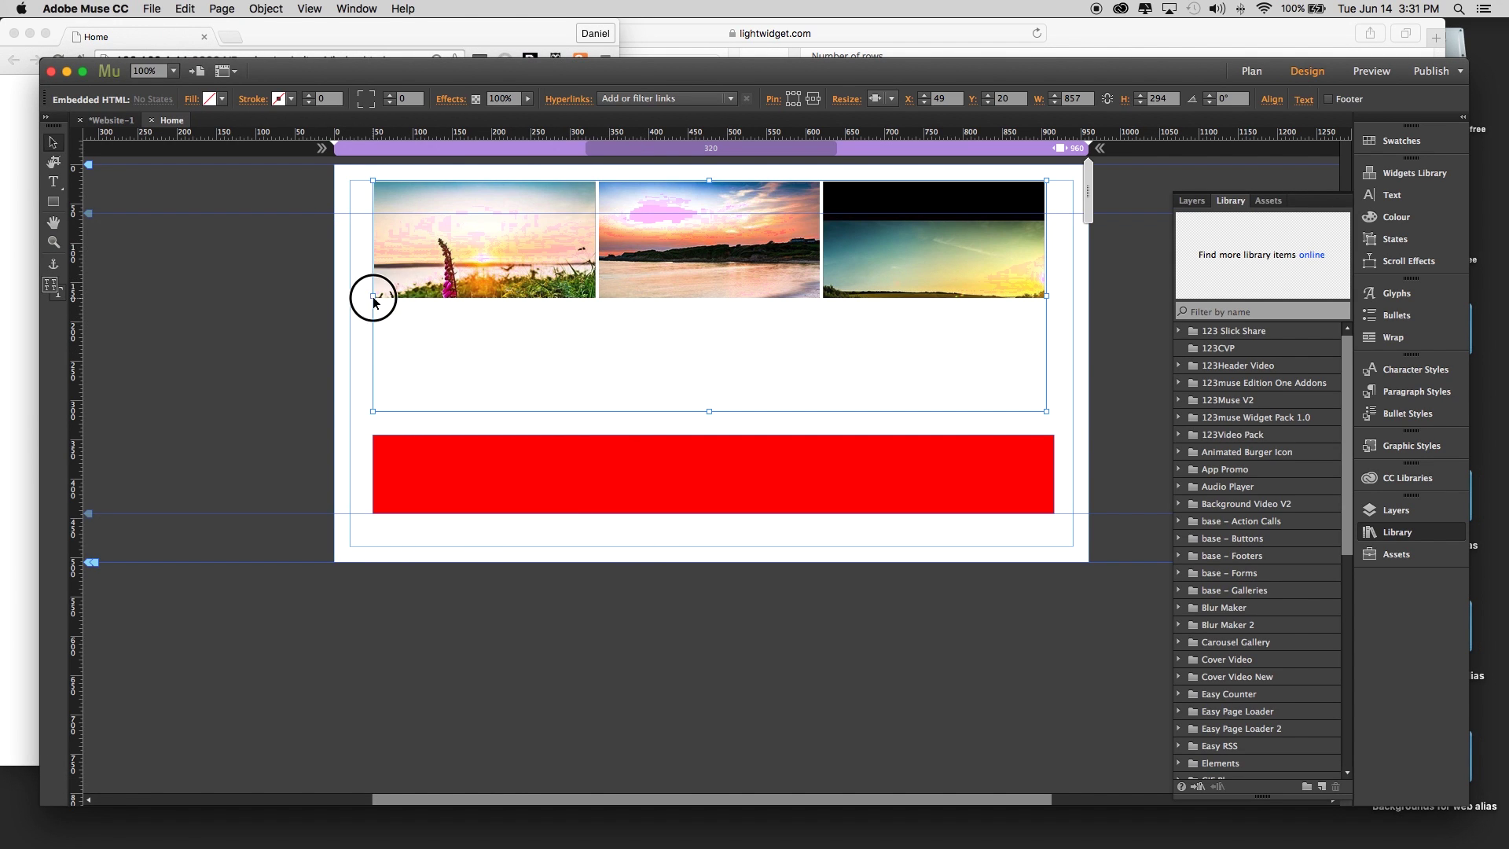
left_click_drag(374, 297, 335, 298)
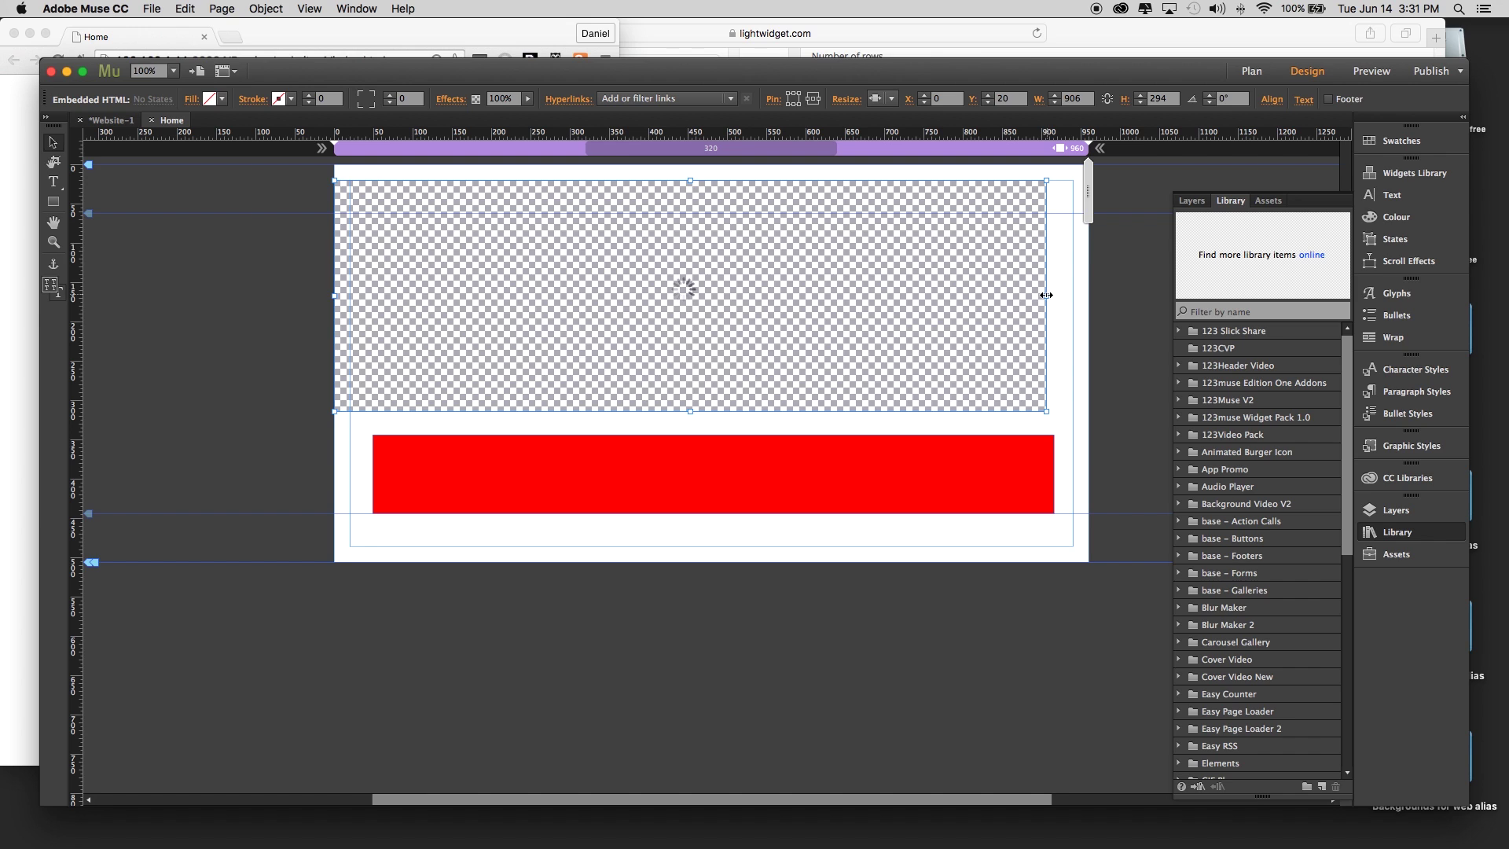
left_click_drag(1046, 294, 1089, 297)
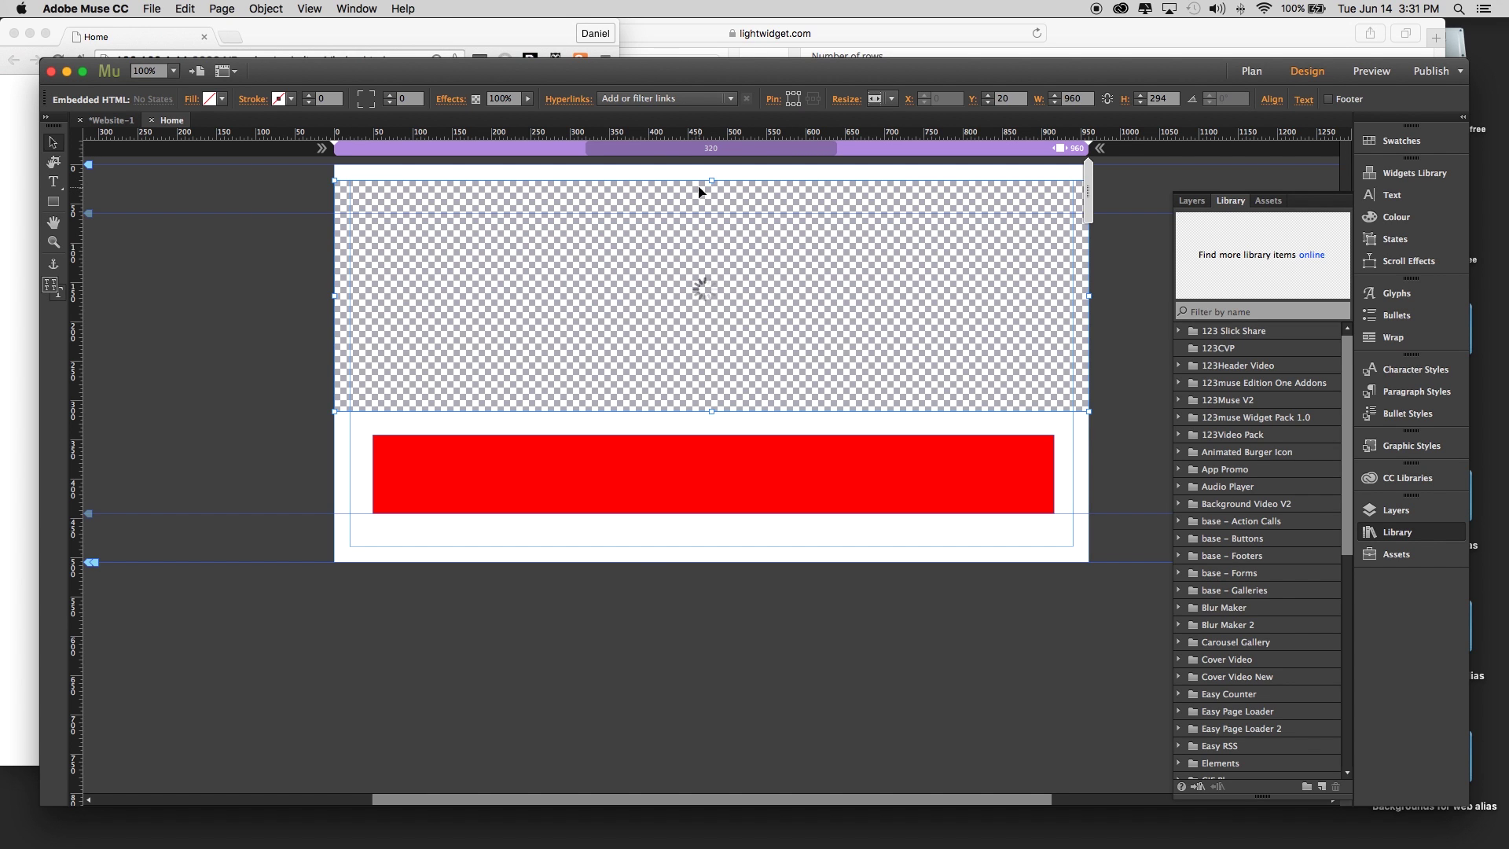
left_click_drag(712, 180, 714, 175)
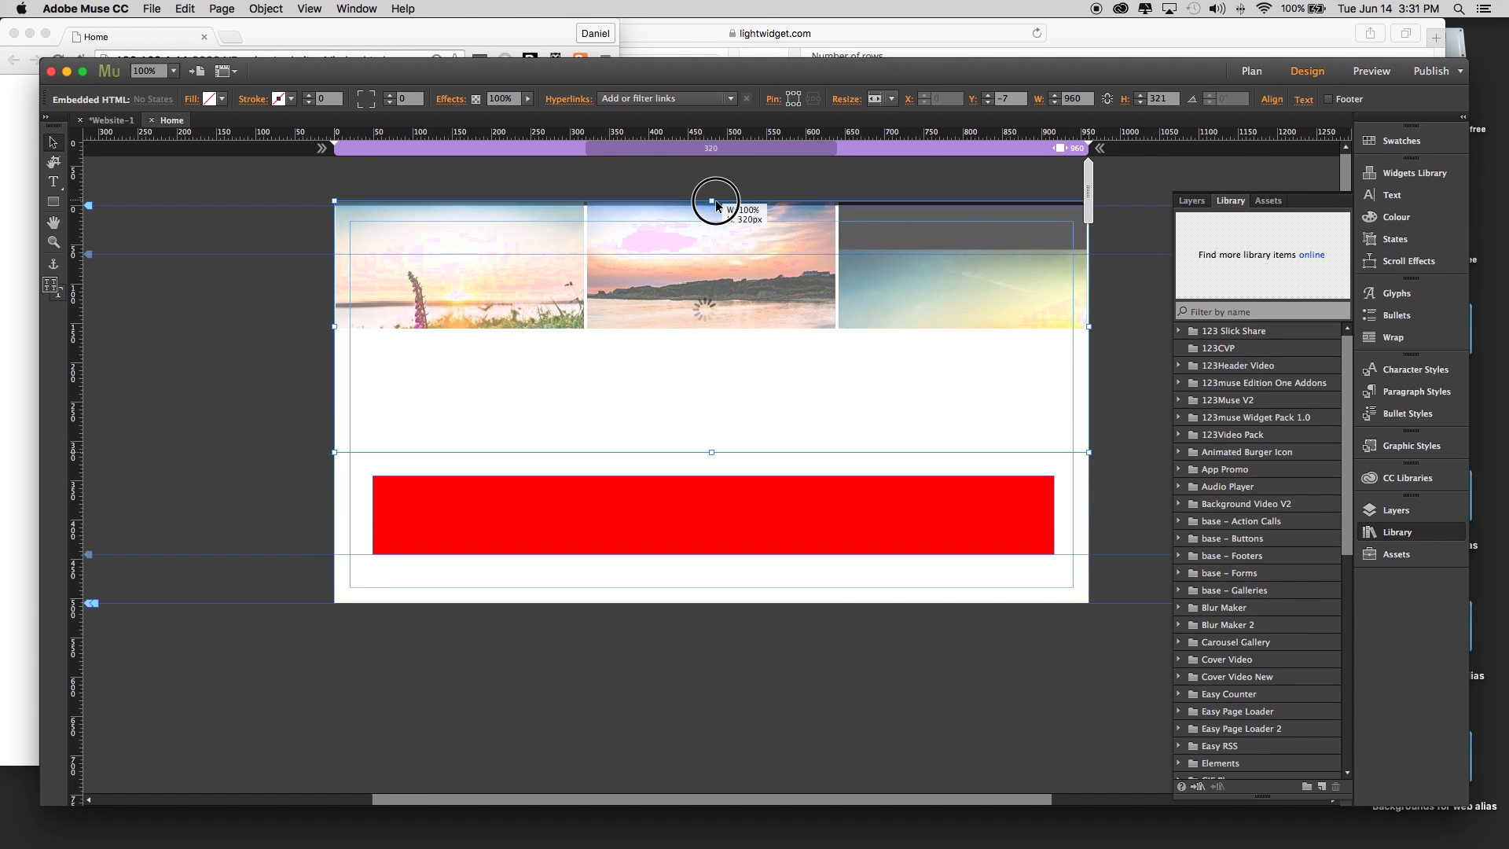
left_click(892, 99)
left_click(929, 169)
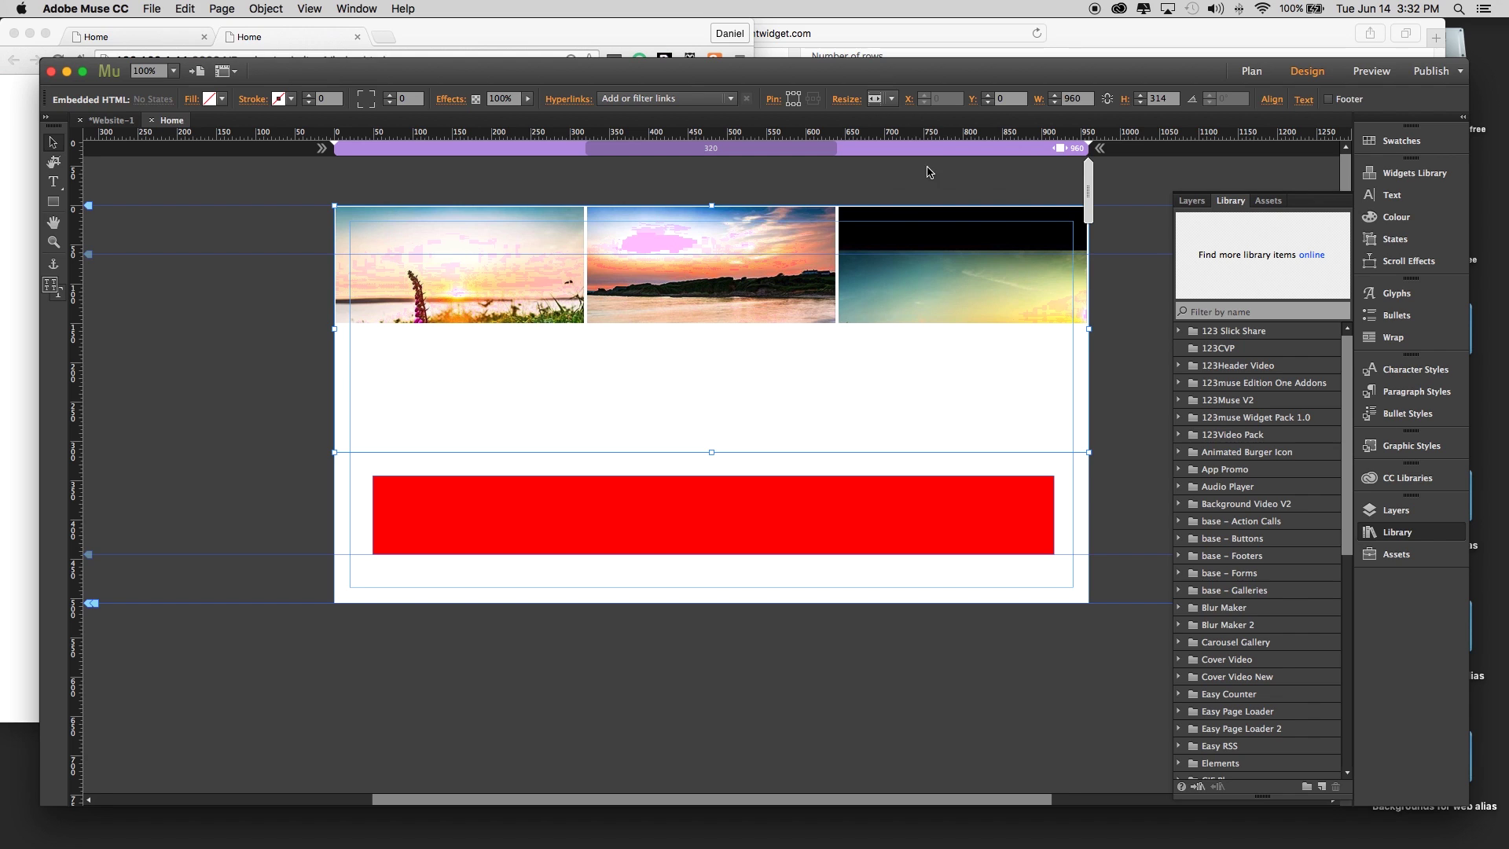
left_click(259, 336)
Preview the updated page in Chrome, enlarge the window and scroll through the full-width gallery.
key("super+alt+e")
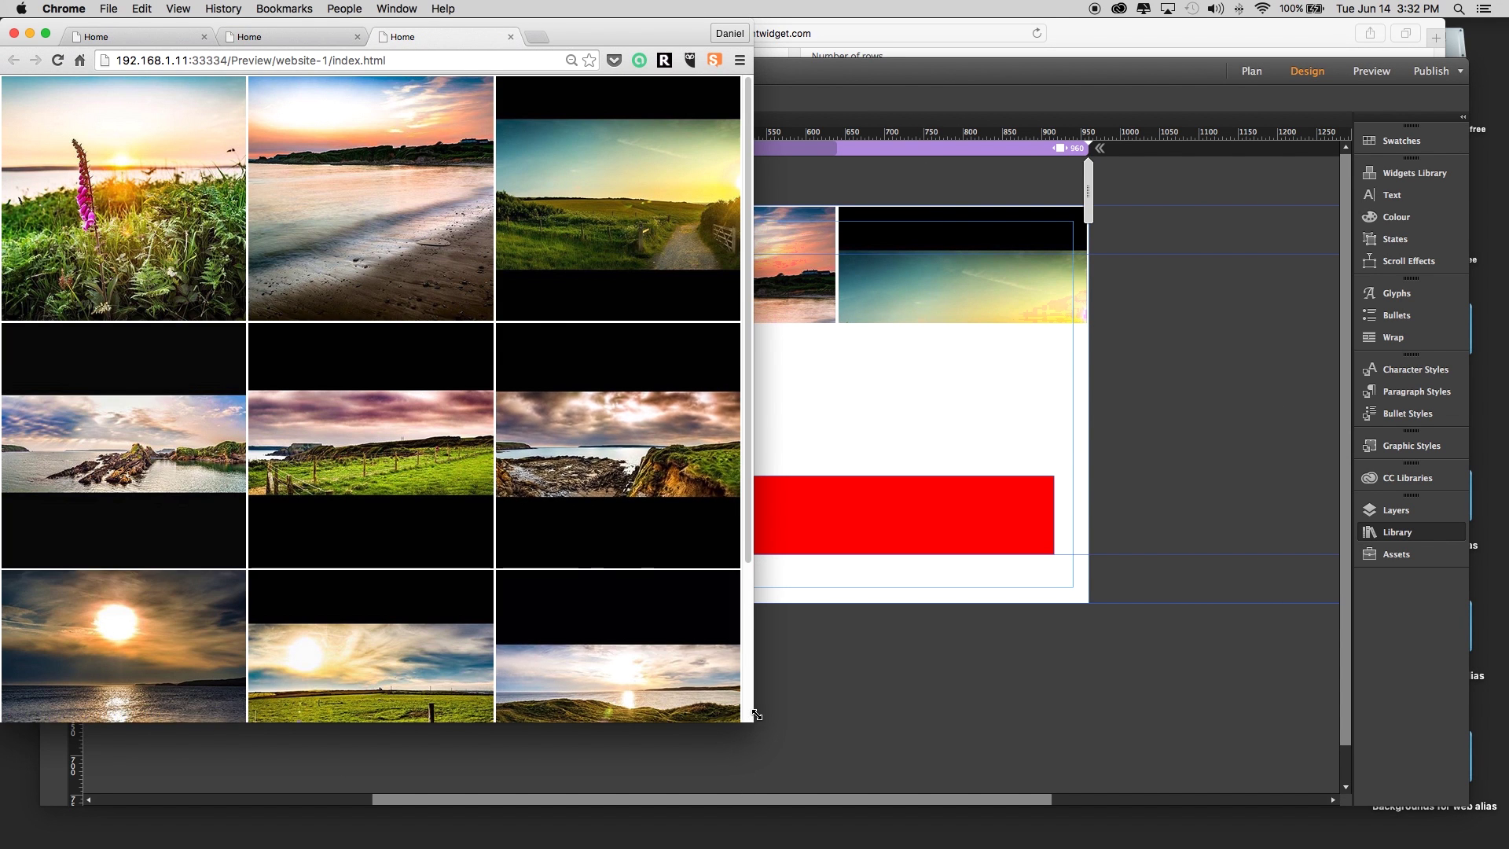
left_click(751, 782)
left_click(8, 528)
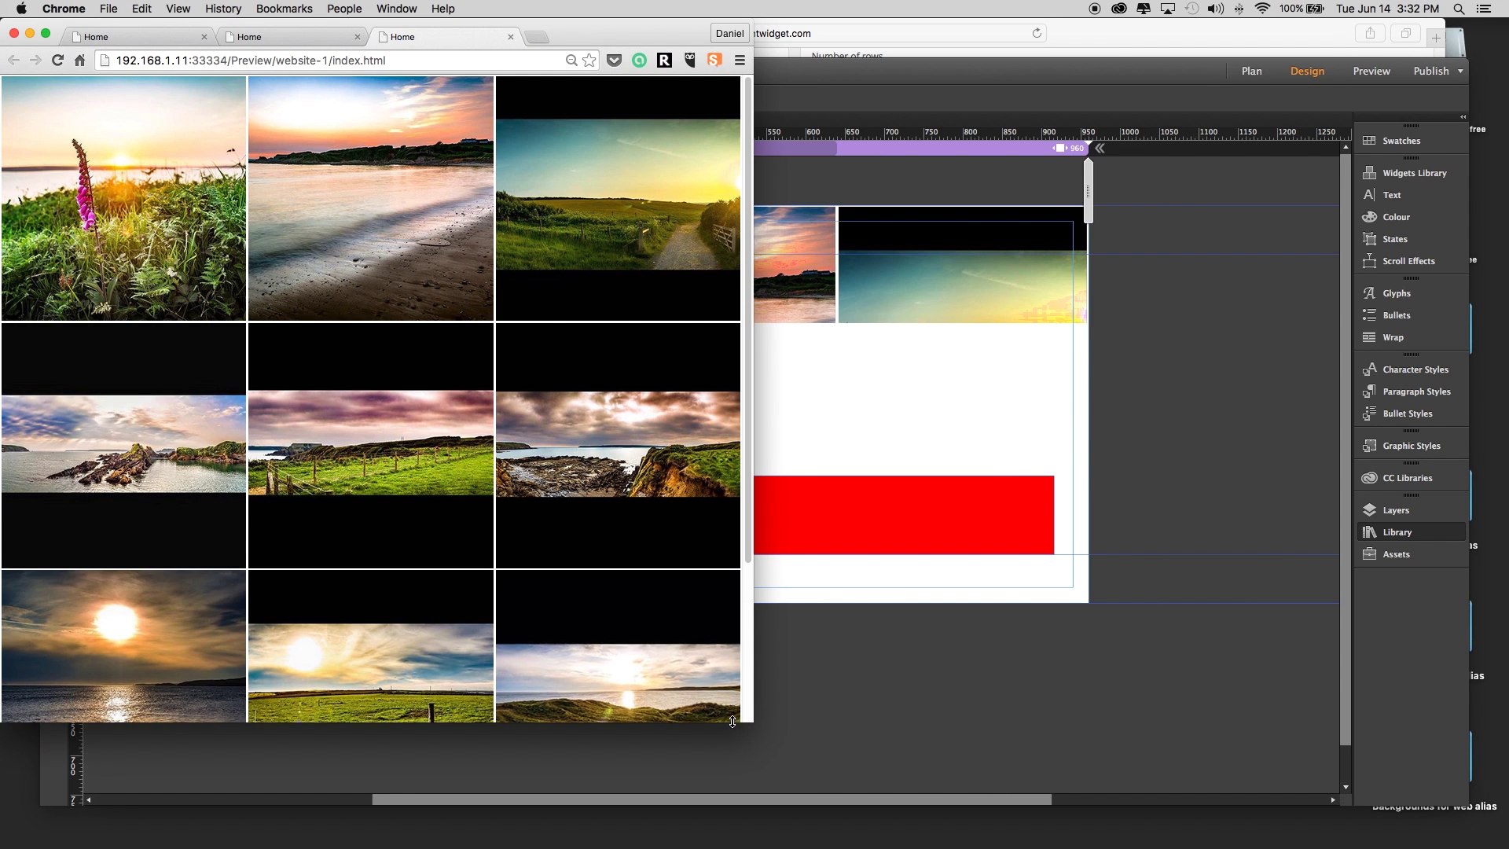
left_click_drag(747, 714, 1188, 708)
scroll(1112, 590, "down", 10)
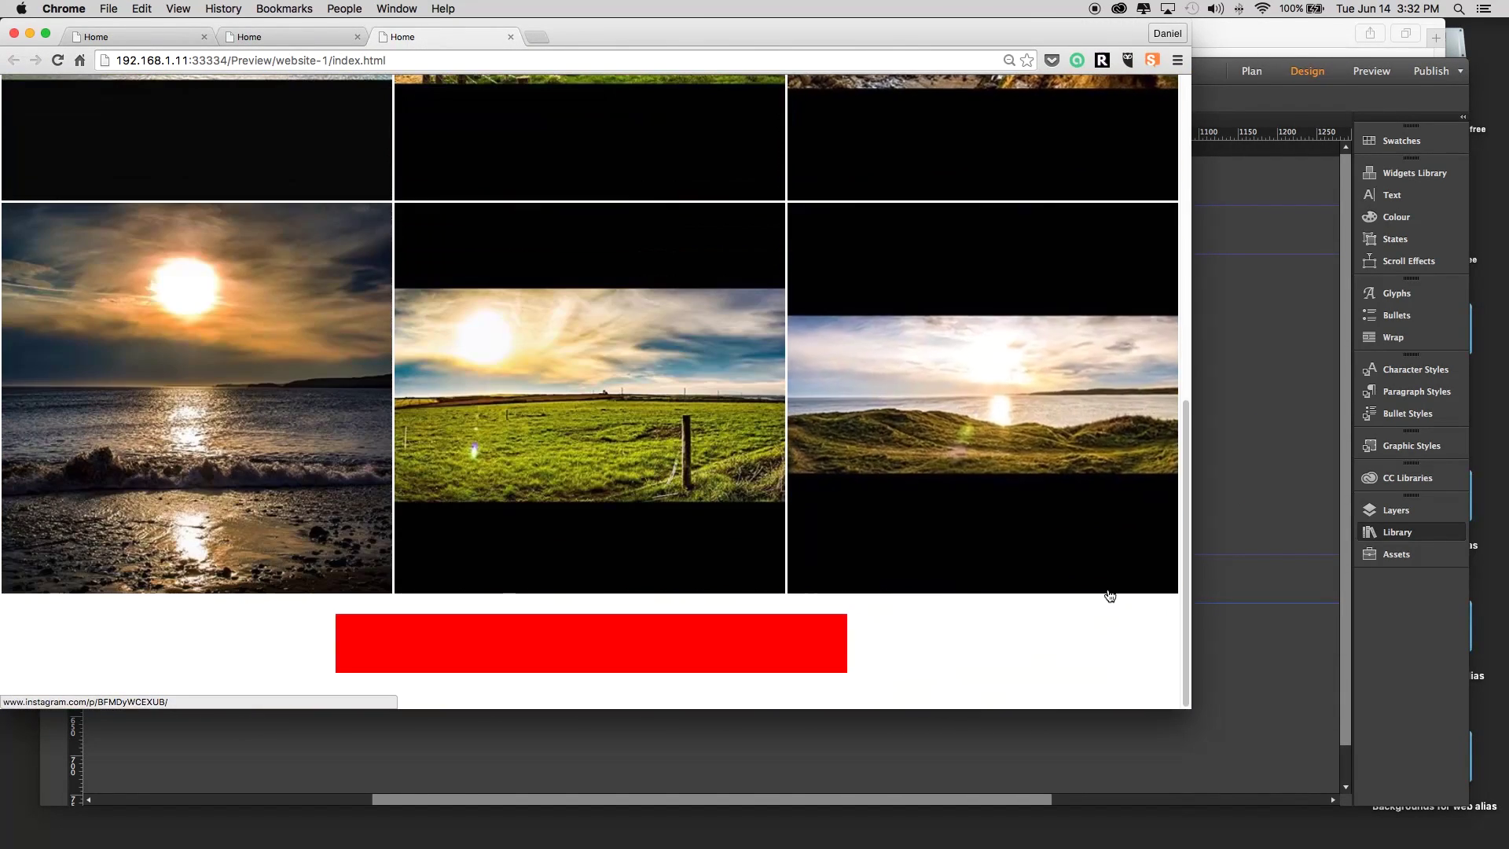
scroll(503, 641, "up", 10)
scroll(593, 509, "down", 5)
scroll(593, 511, "up", 5)
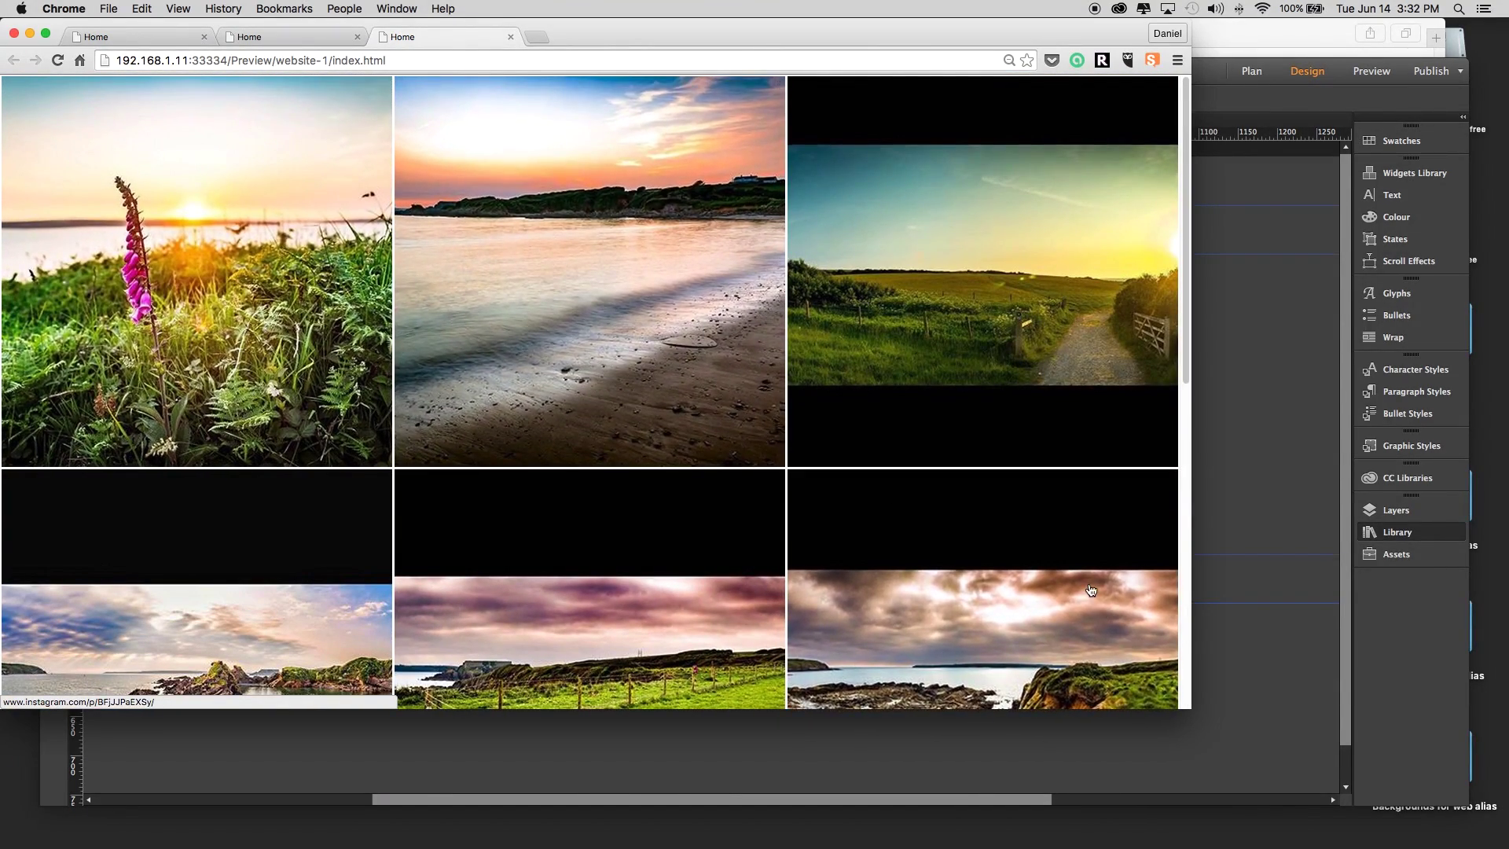
scroll(1097, 593, "down", 8)
Narrow the Chrome preview through several widths, down to about 400 px, to check the grid rescales.
left_click_drag(1190, 708, 269, 720)
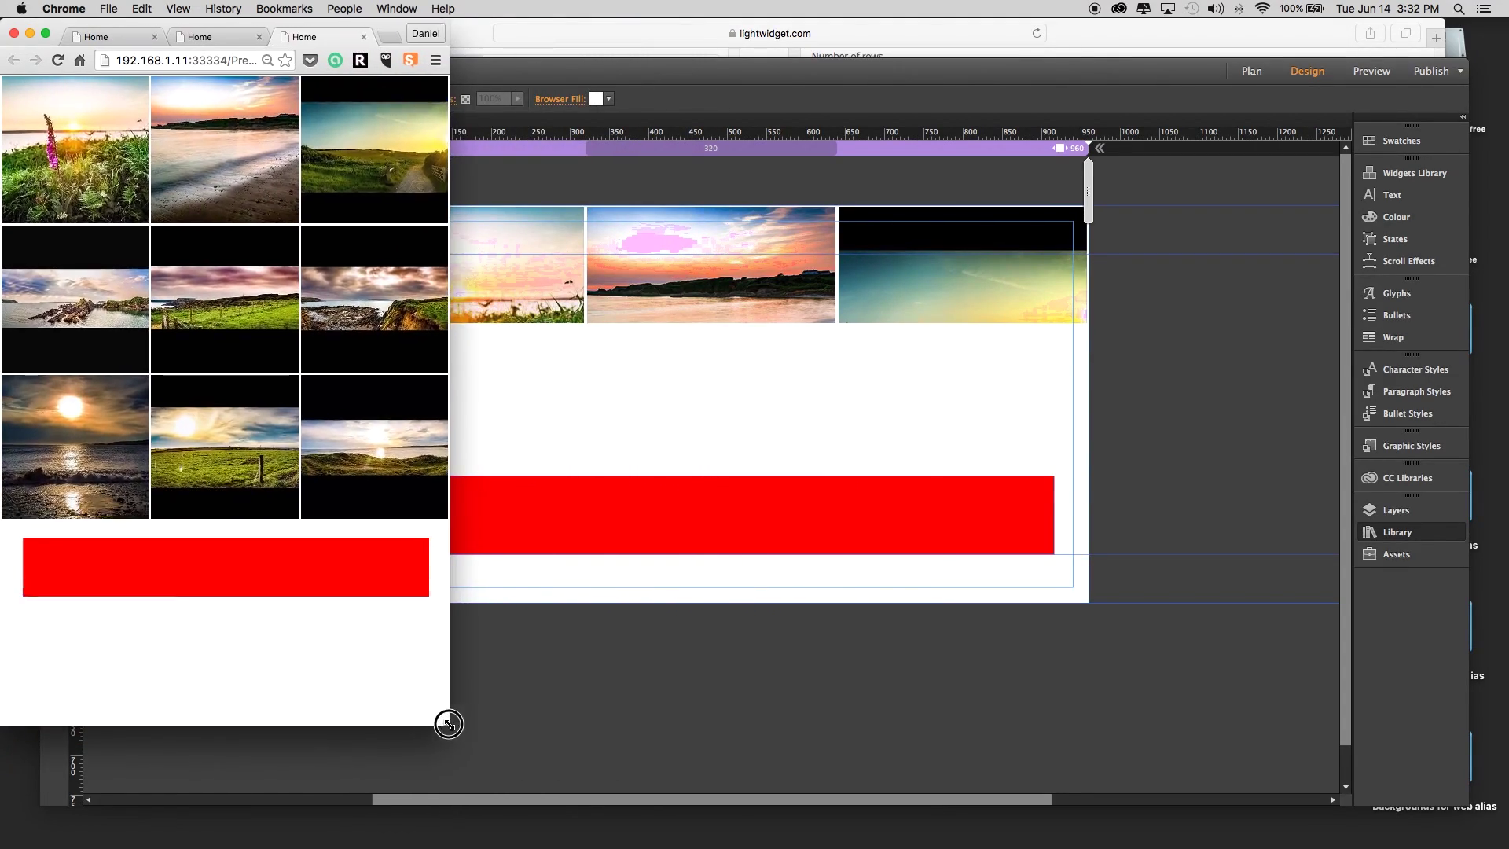
left_click_drag(520, 731, 342, 734)
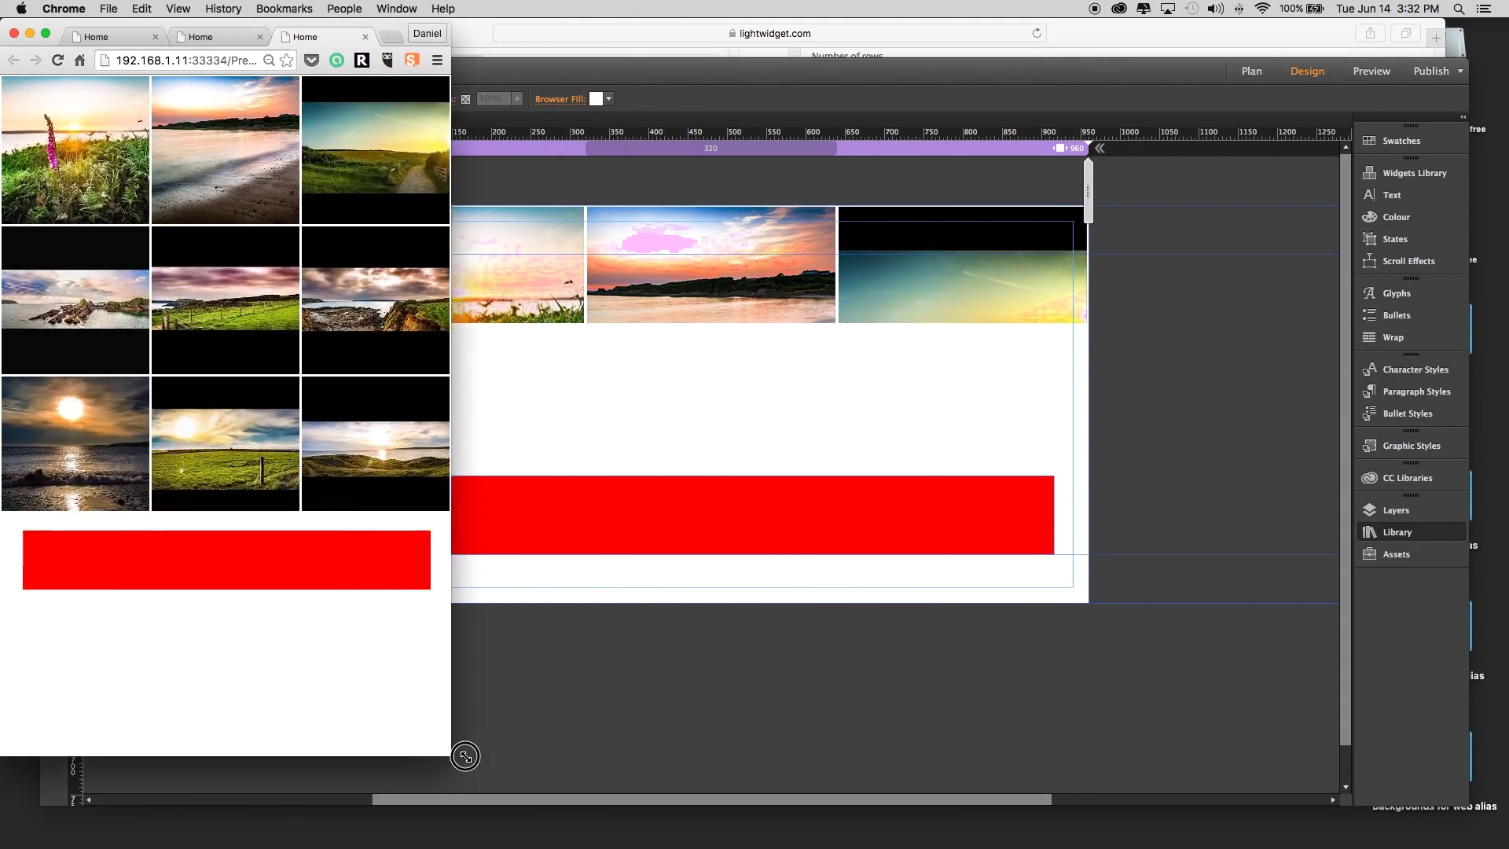
left_click_drag(473, 757, 276, 745)
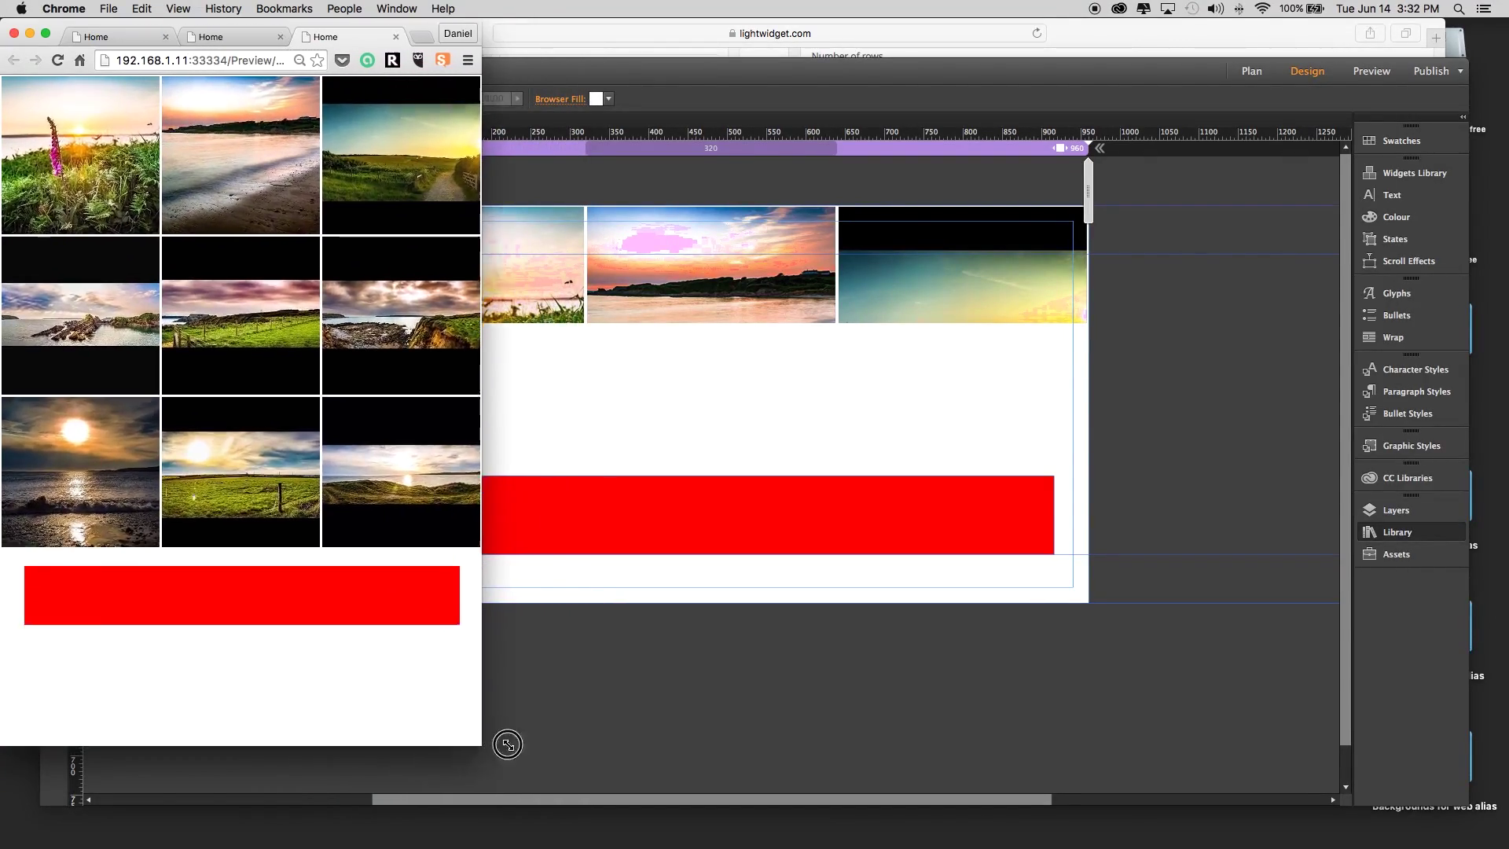
mouse_move(516, 745)
left_mouse_down()
mouse_move(599, 748)
mouse_move(295, 751)
mouse_move(609, 742)
mouse_move(298, 750)
mouse_move(506, 744)
mouse_move(397, 754)
mouse_move(660, 764)
mouse_move(477, 747)
mouse_move(492, 749)
left_mouse_up()
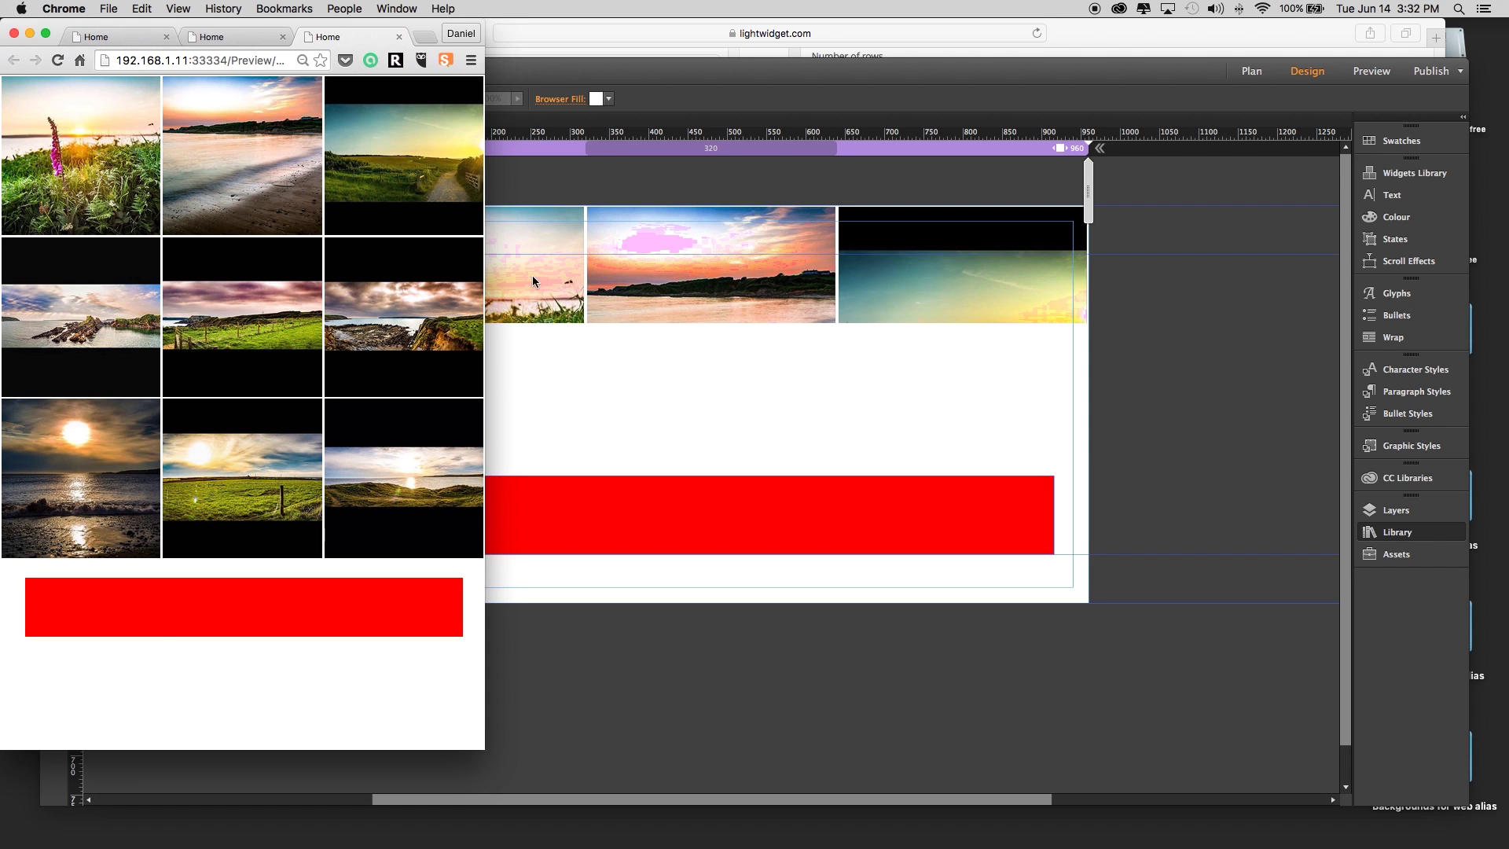
In Lightwidget, change the widget to 6 columns and 1 row.
left_click(715, 297)
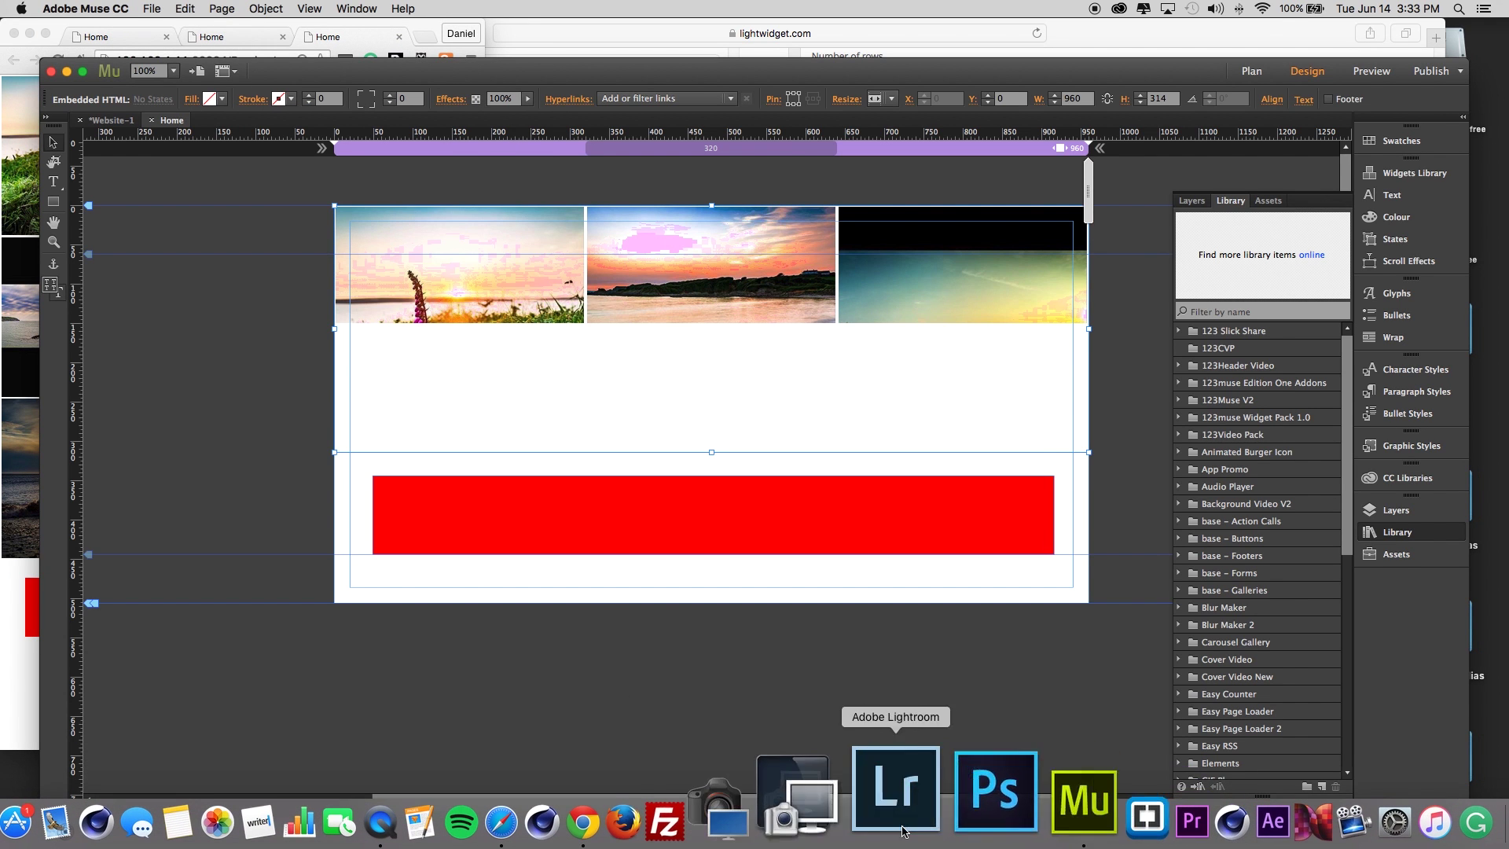
left_click(631, 802)
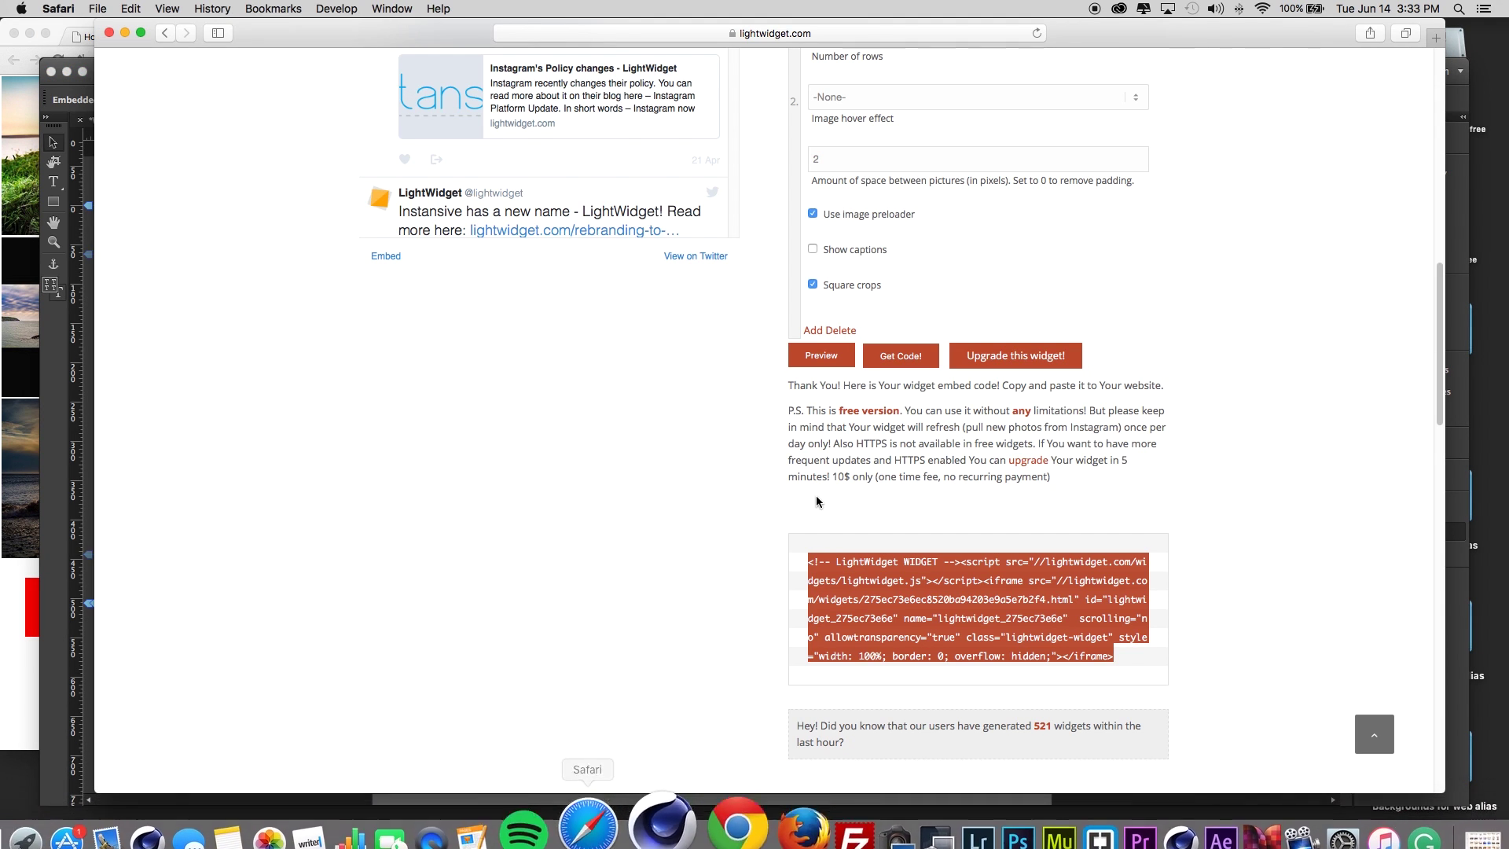
scroll(1083, 515, "up", 15)
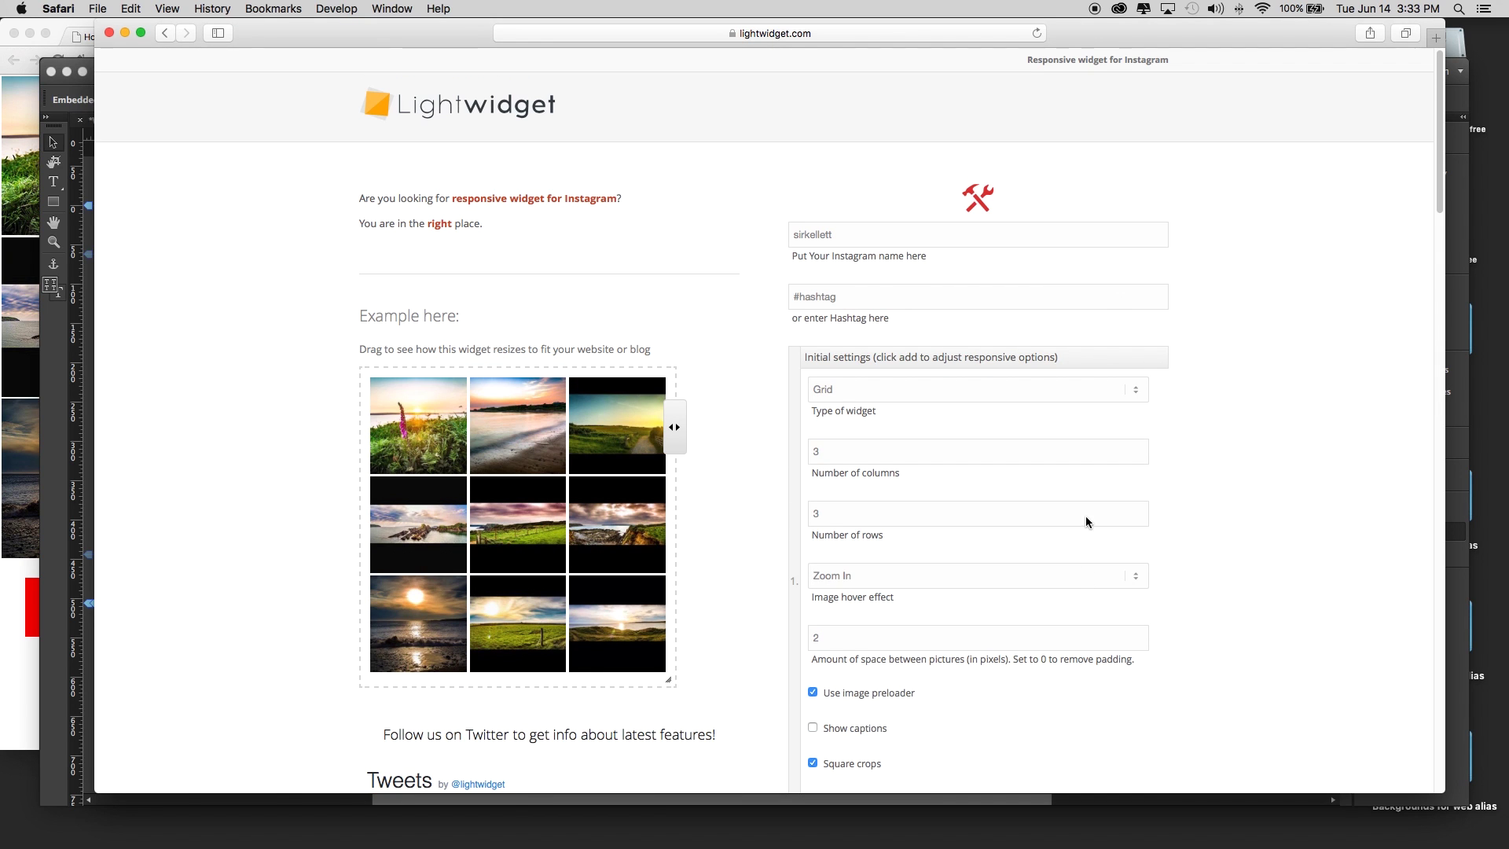
scroll(833, 448, "down", 1)
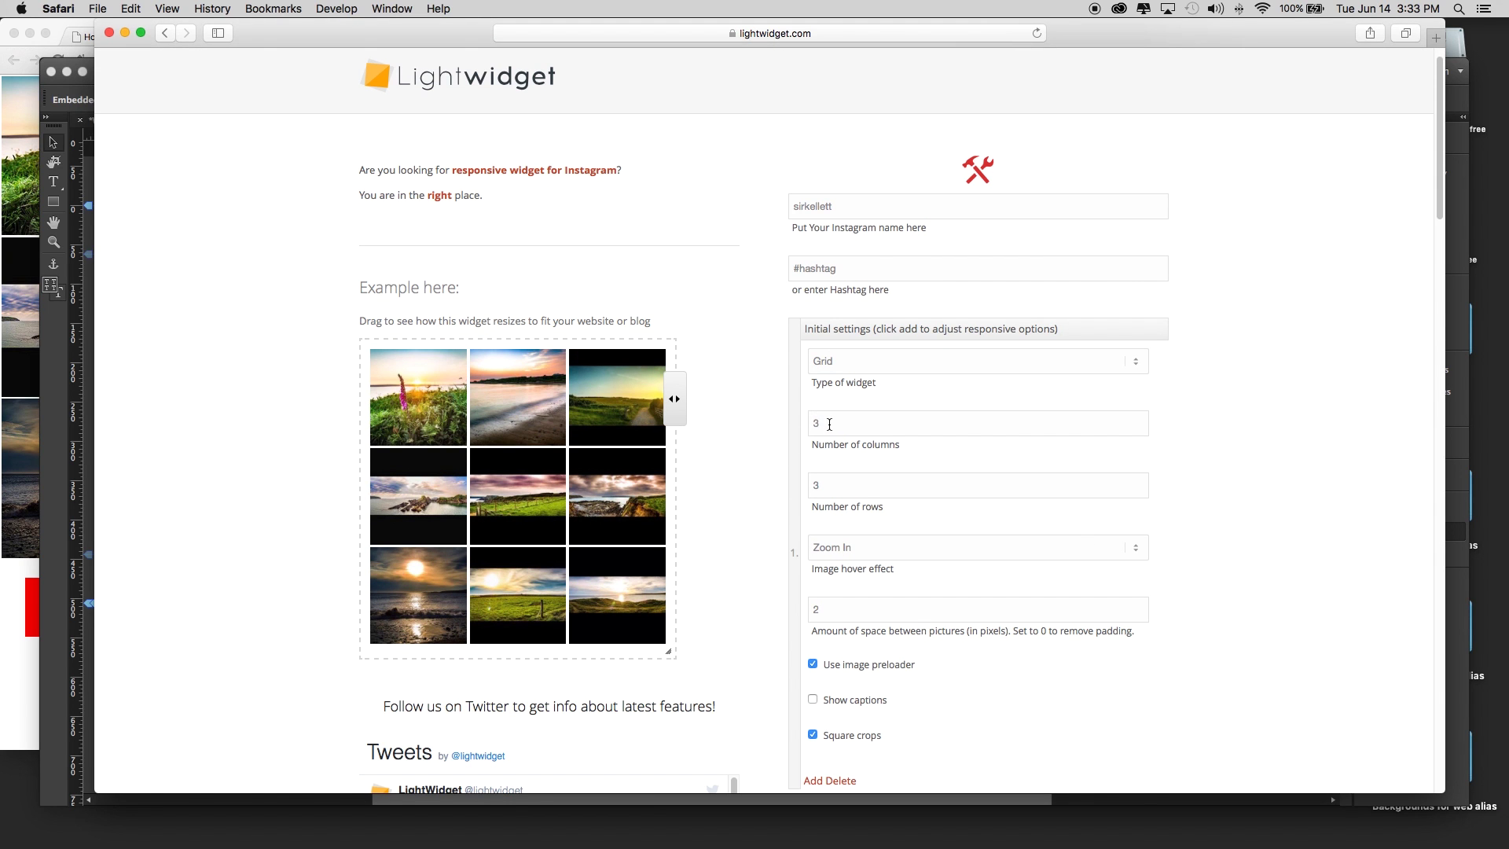
left_click(821, 425)
key("BackSpace")
type("6")
left_click(810, 487)
key("BackSpace")
type("1")
Generate the new embed code with Get Code! and select the whole code block.
scroll(1226, 499, "down", 6)
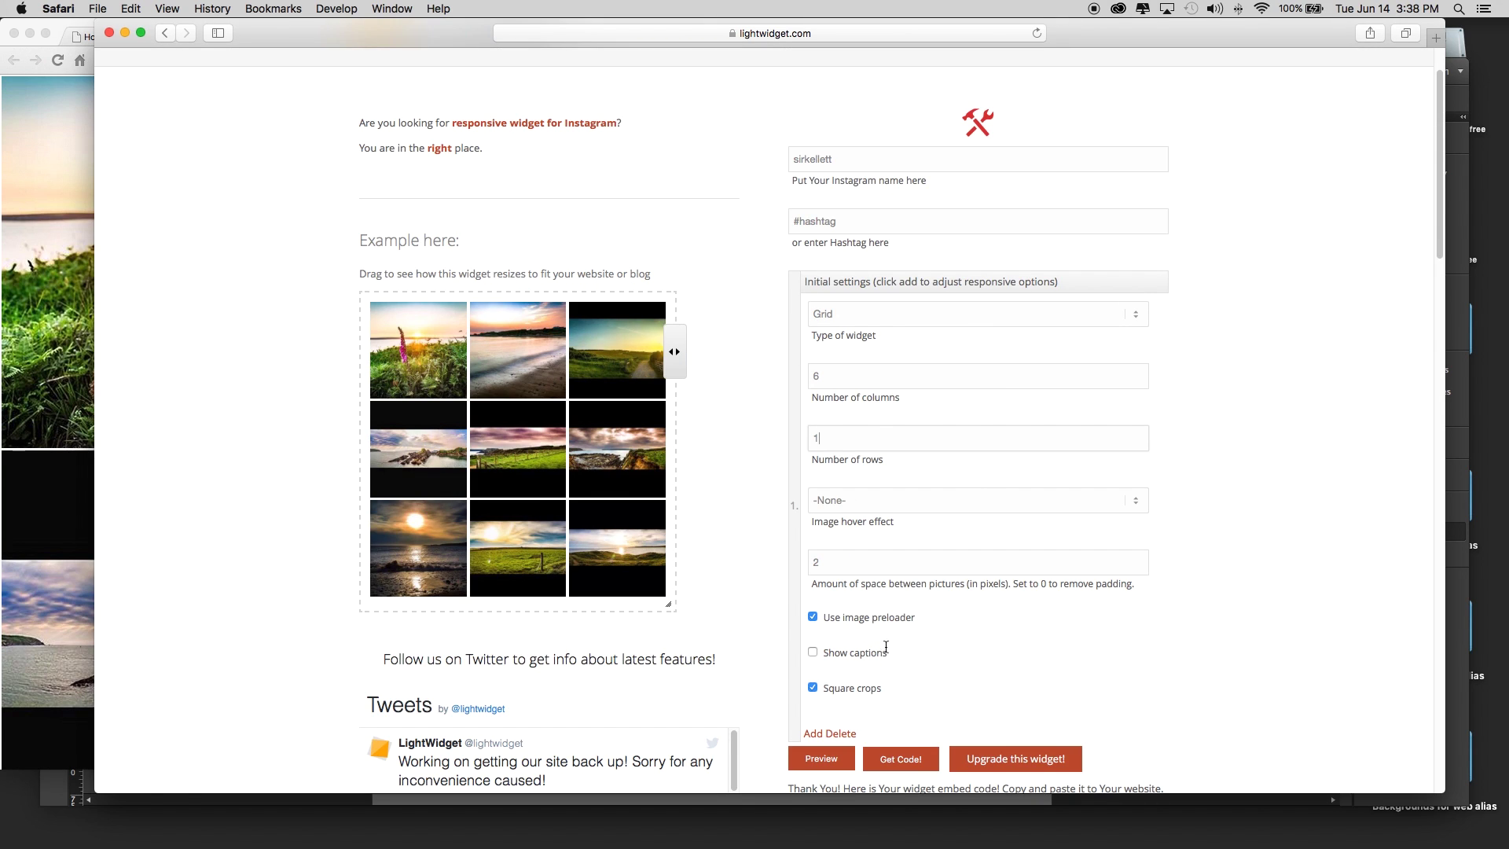
left_click(900, 758)
scroll(1229, 559, "down", 5)
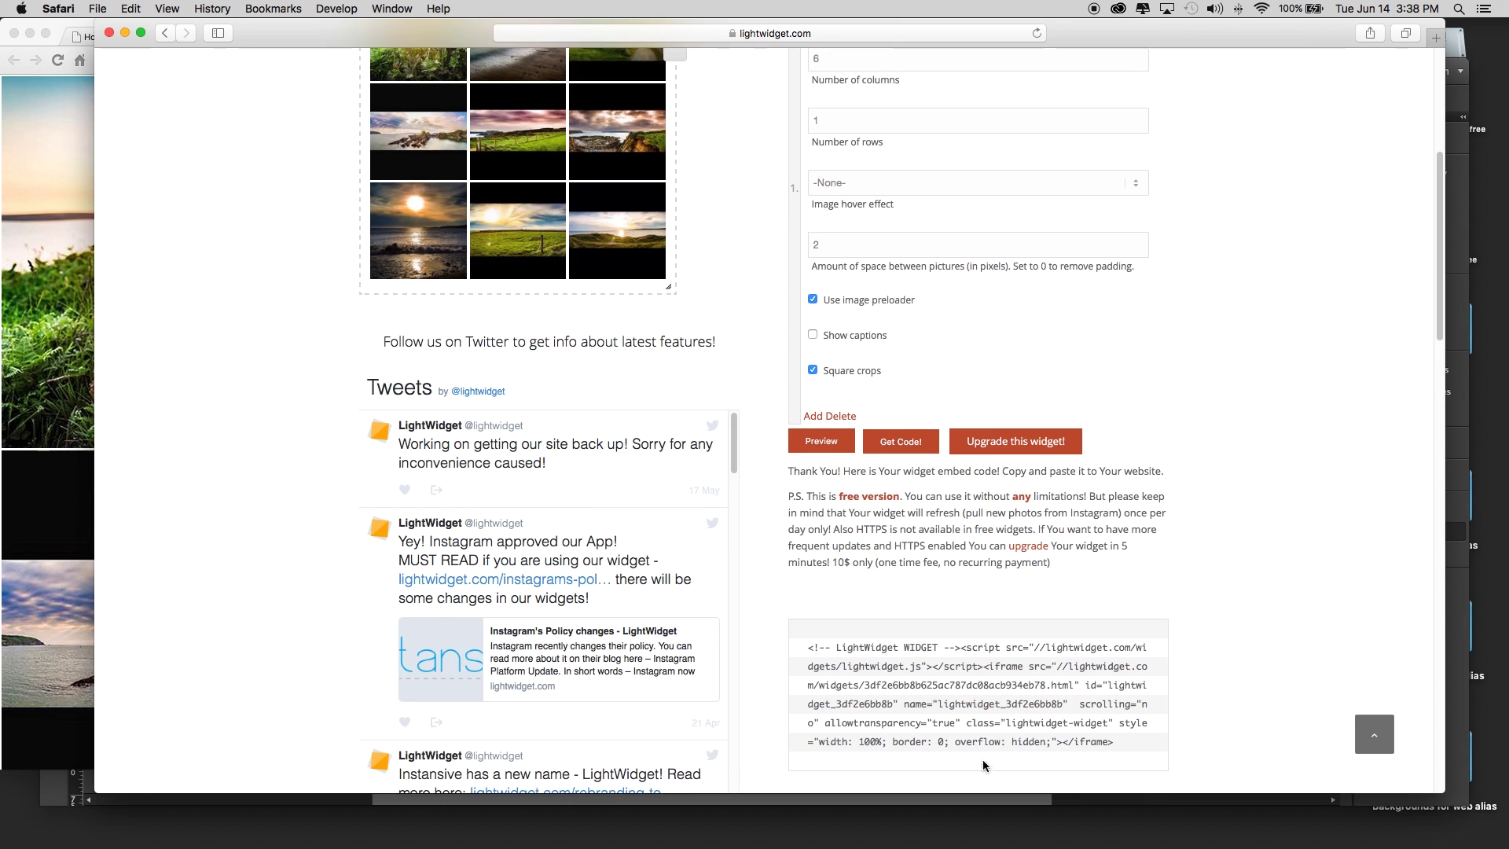
left_click_drag(1124, 638, 804, 539)
key("super+c")
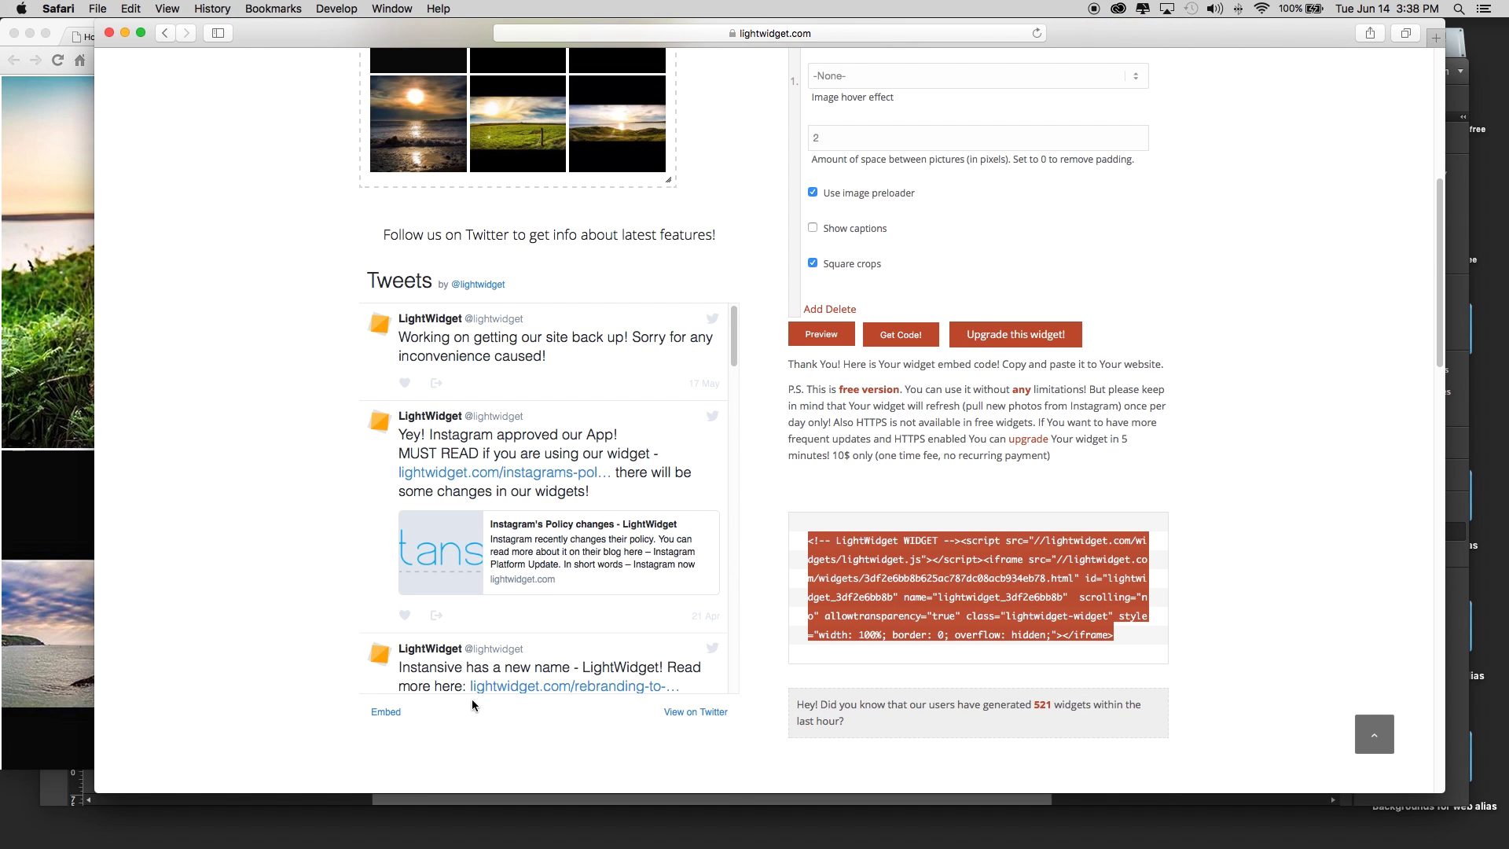
Replace the embedded widget's old HTML with the new Lightwidget code and preview it in Chrome.
mouse_move(670, 847)
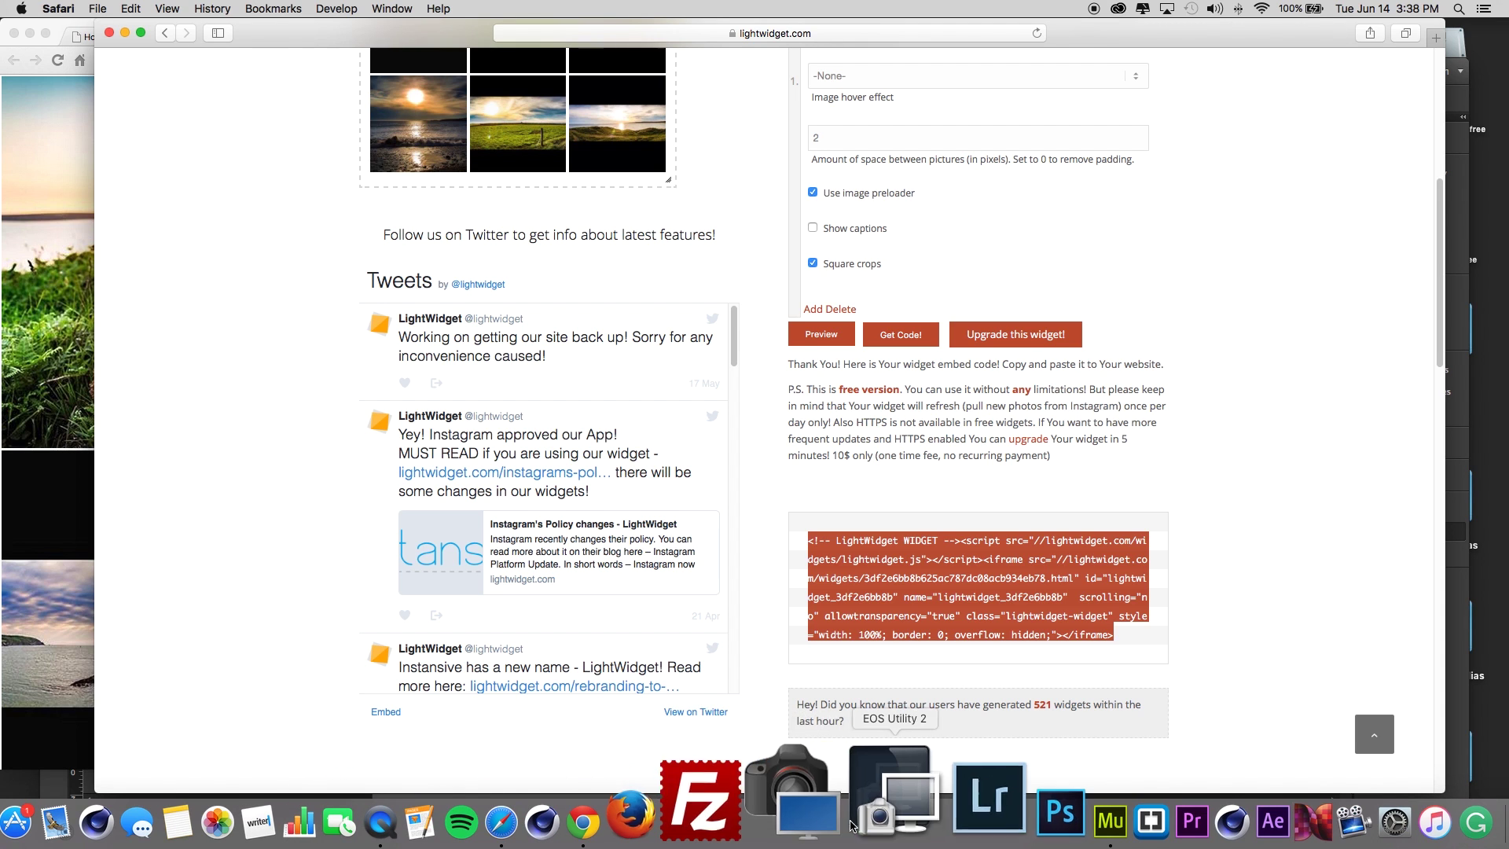
left_click(987, 794)
right_click(727, 286)
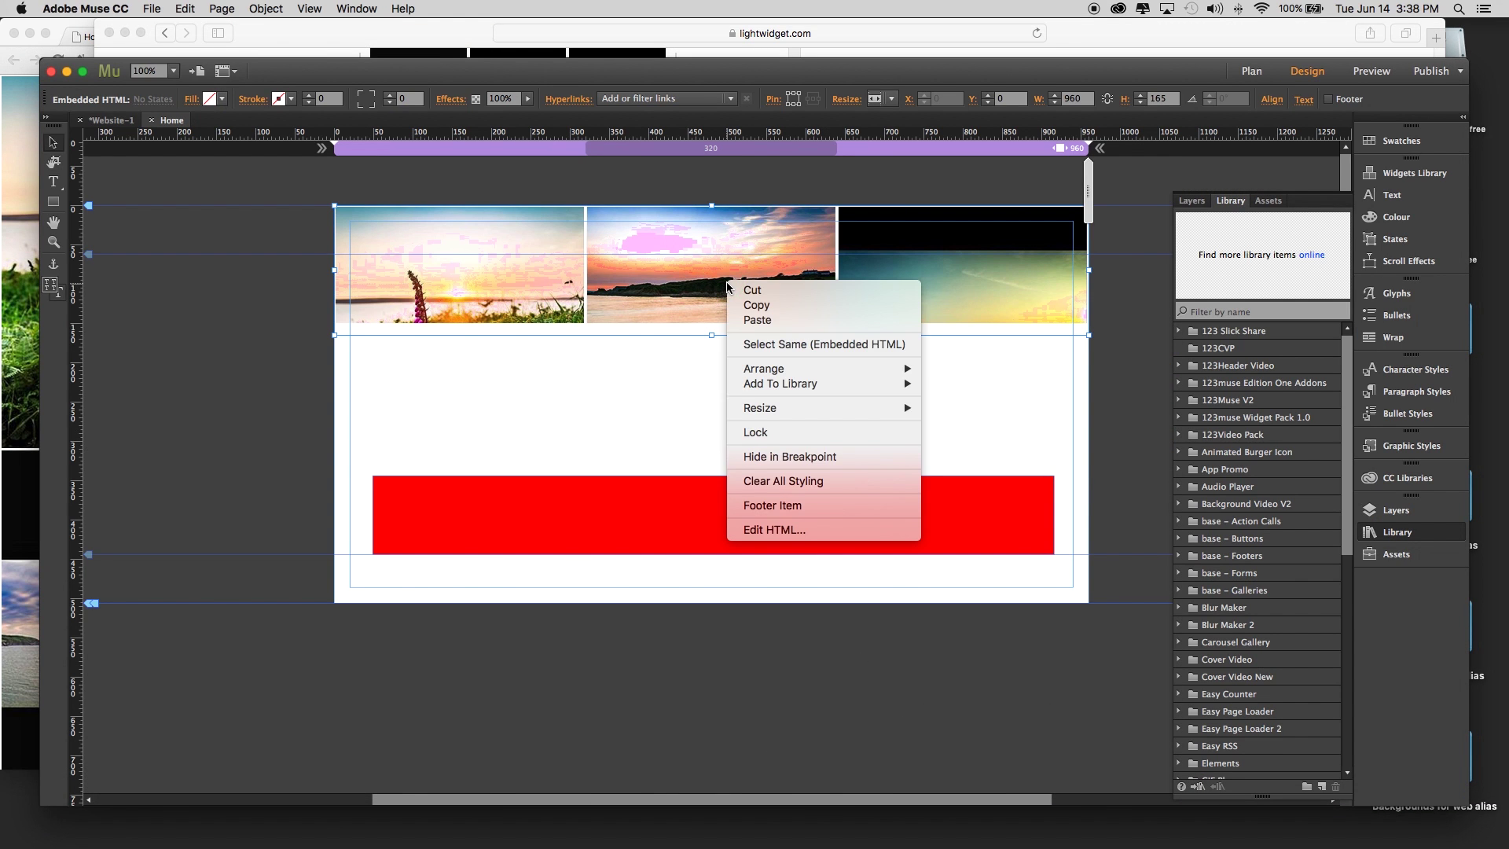
left_click(817, 530)
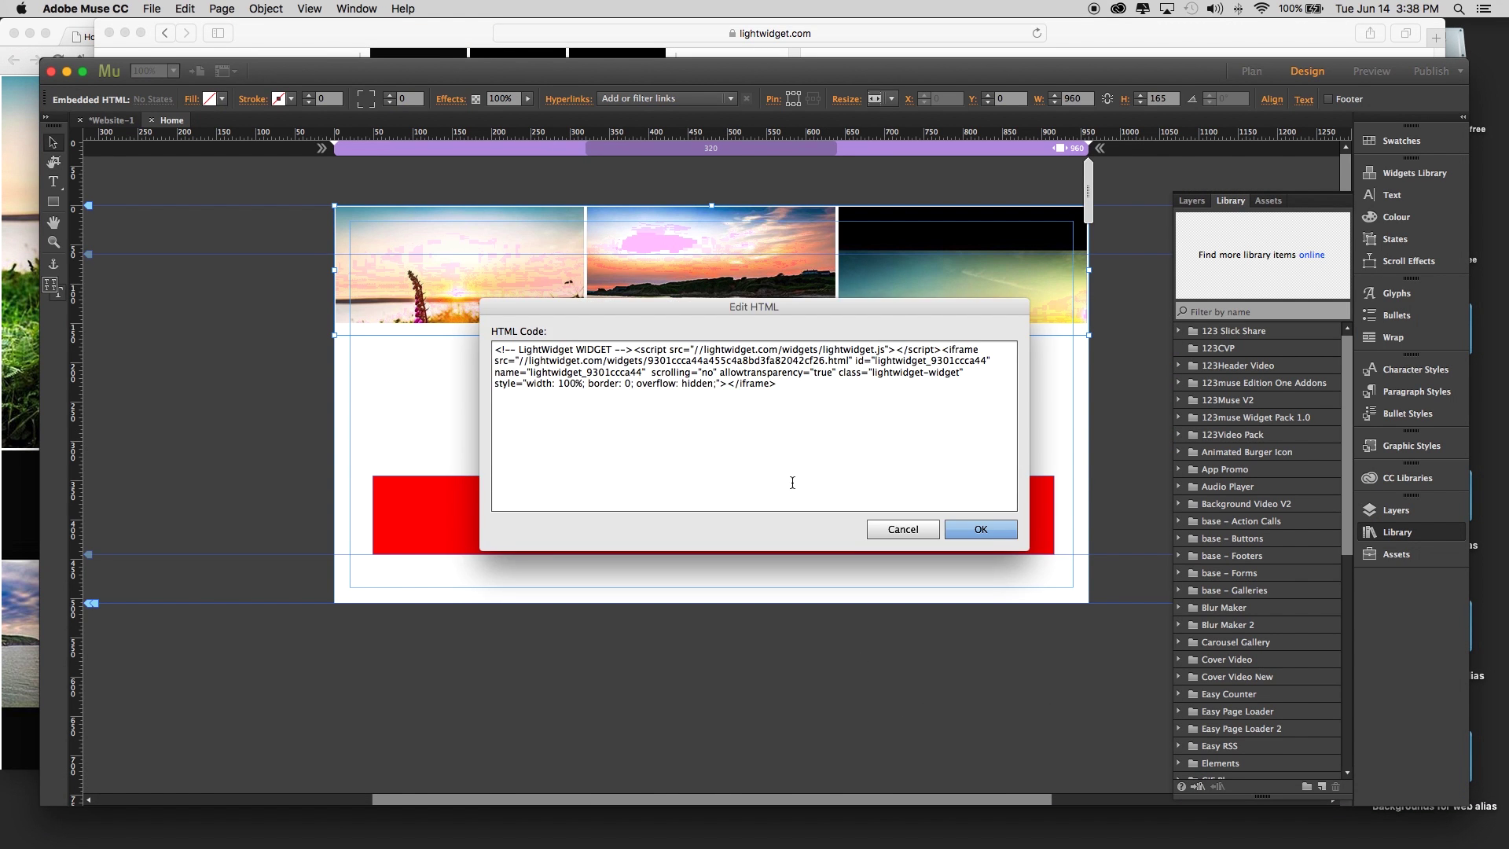
left_click_drag(793, 390, 365, 311)
key("BackSpace")
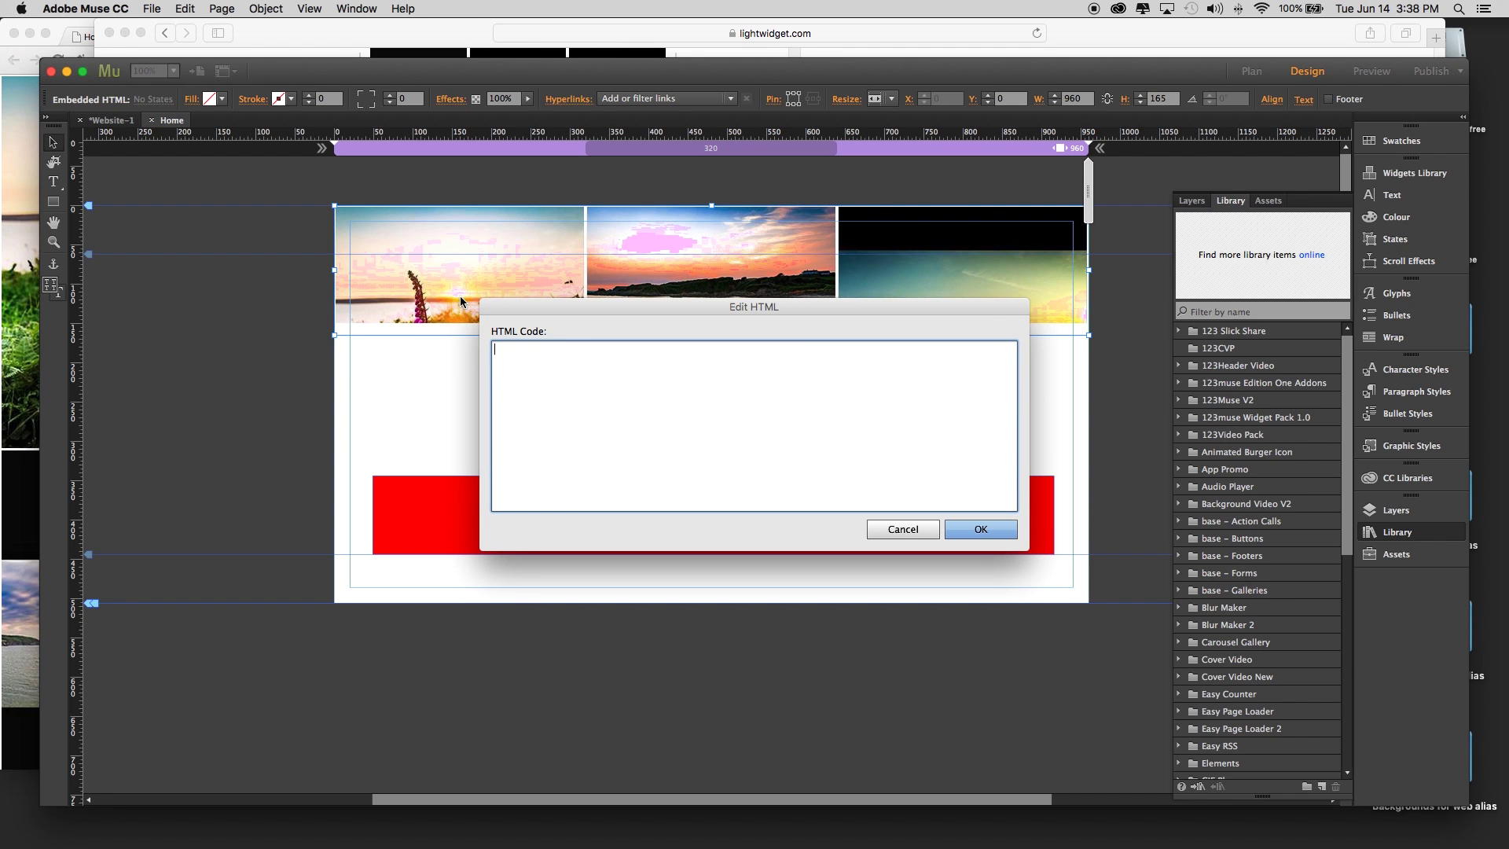
key("super+v")
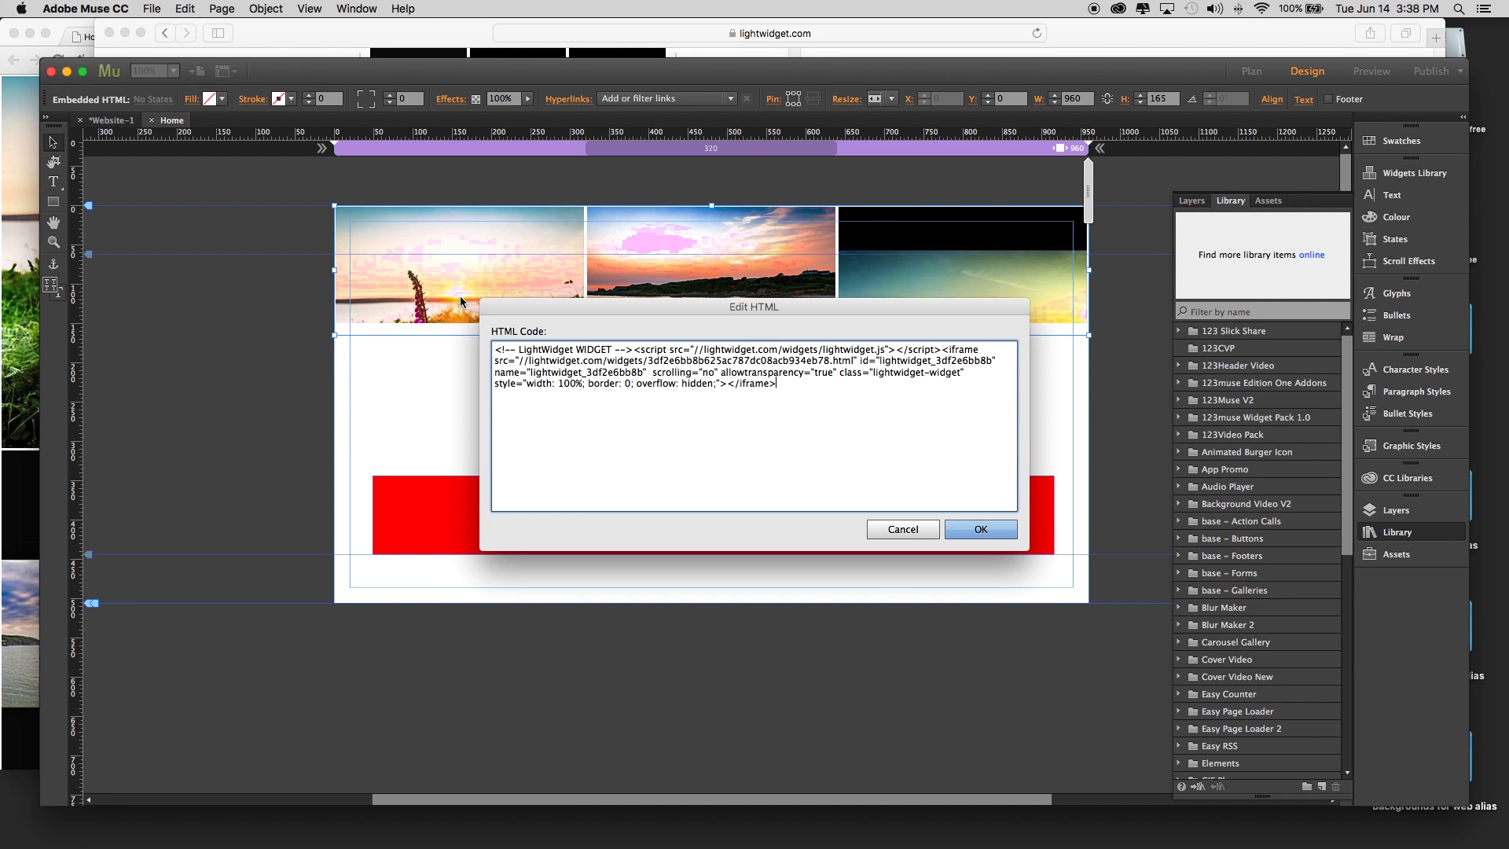
left_click(980, 531)
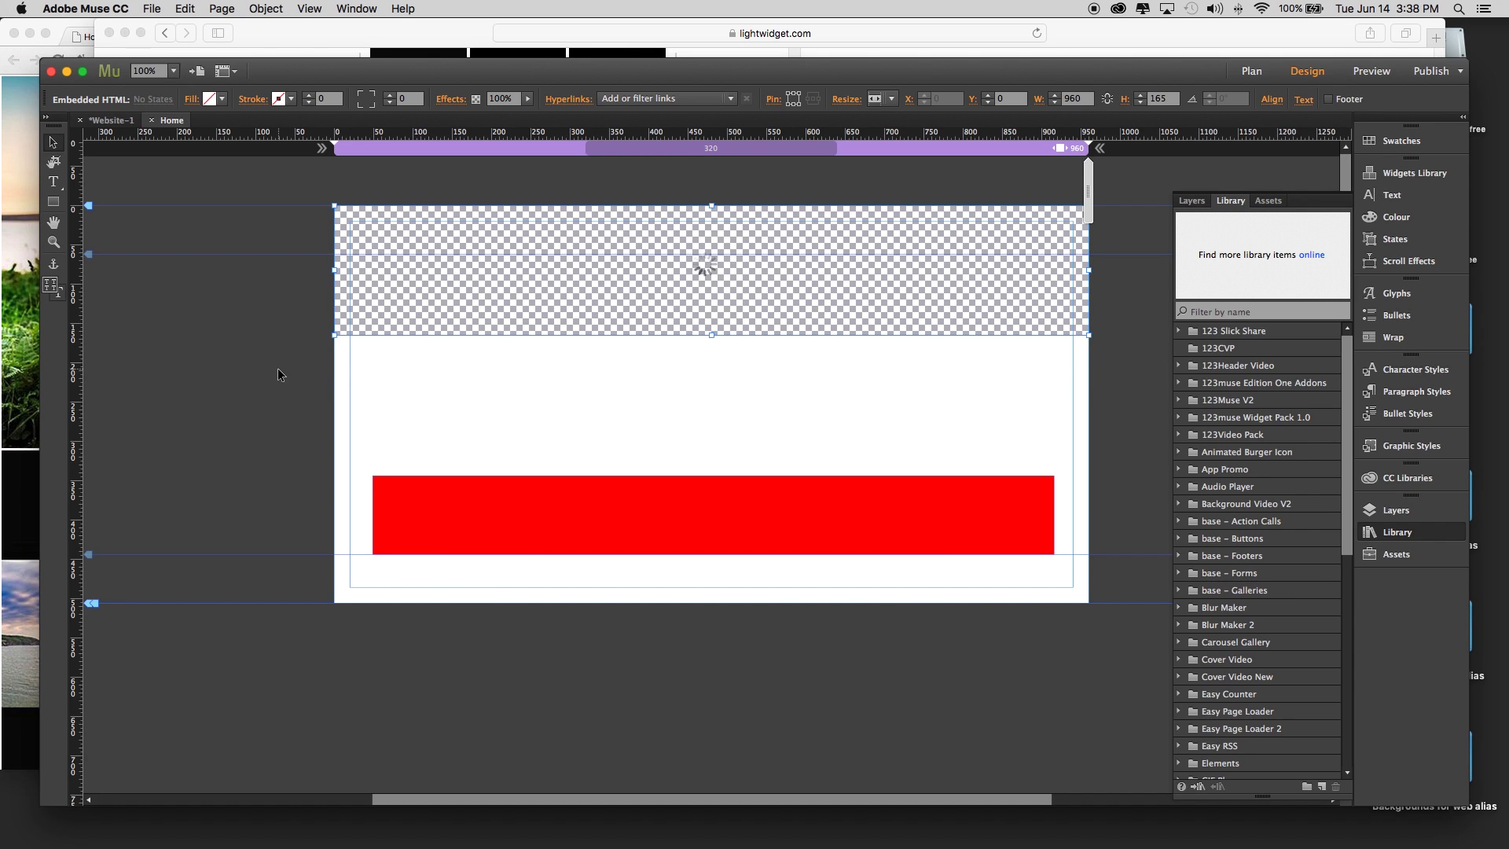
key("super+shift+e")
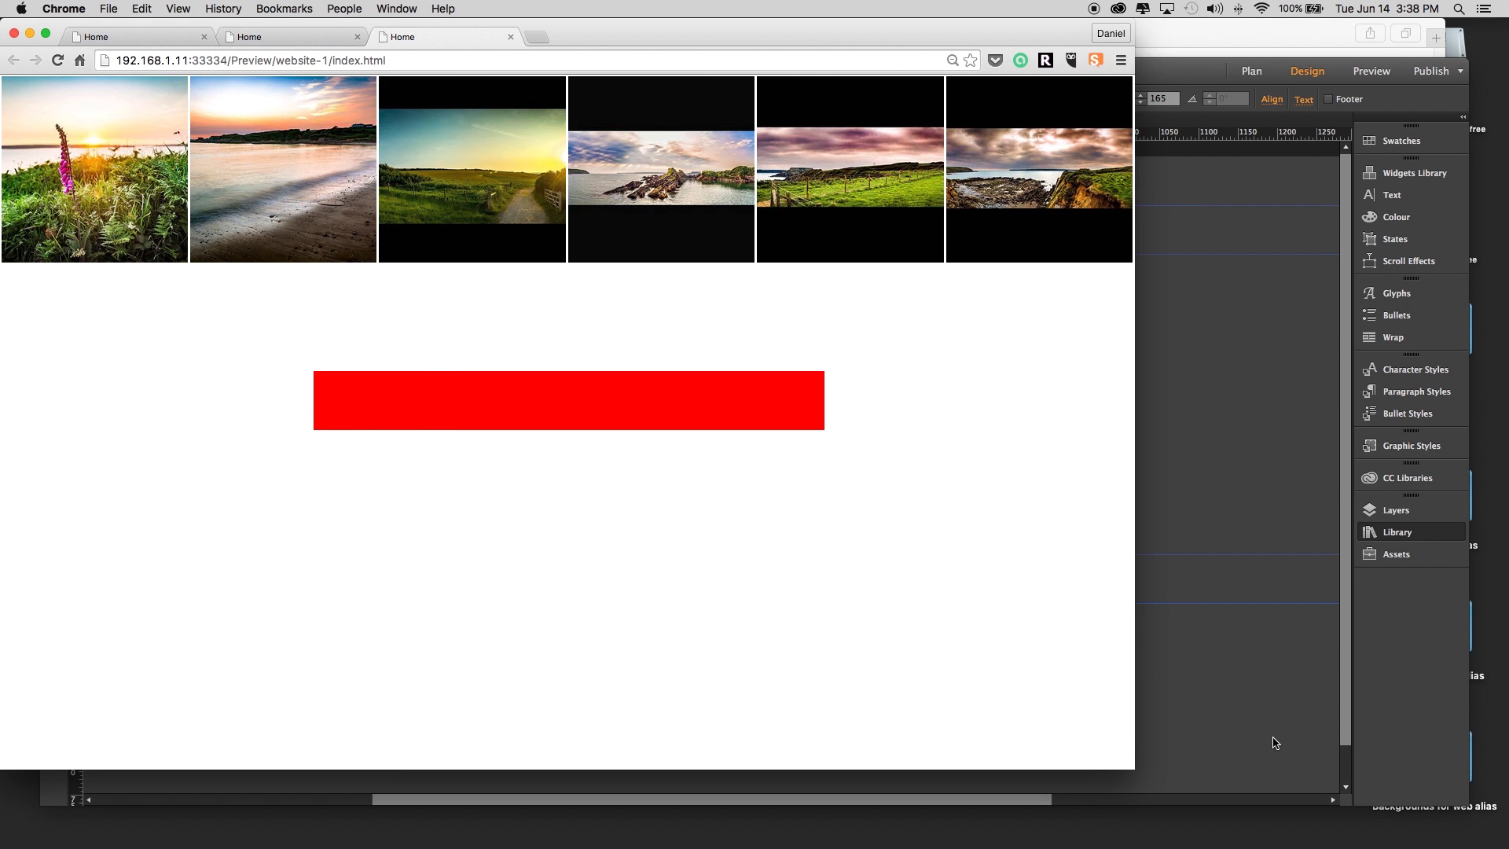
Resize the Chrome preview narrower and wider to check the six-photo strip scales with the window.
left_click_drag(1130, 771, 1084, 769)
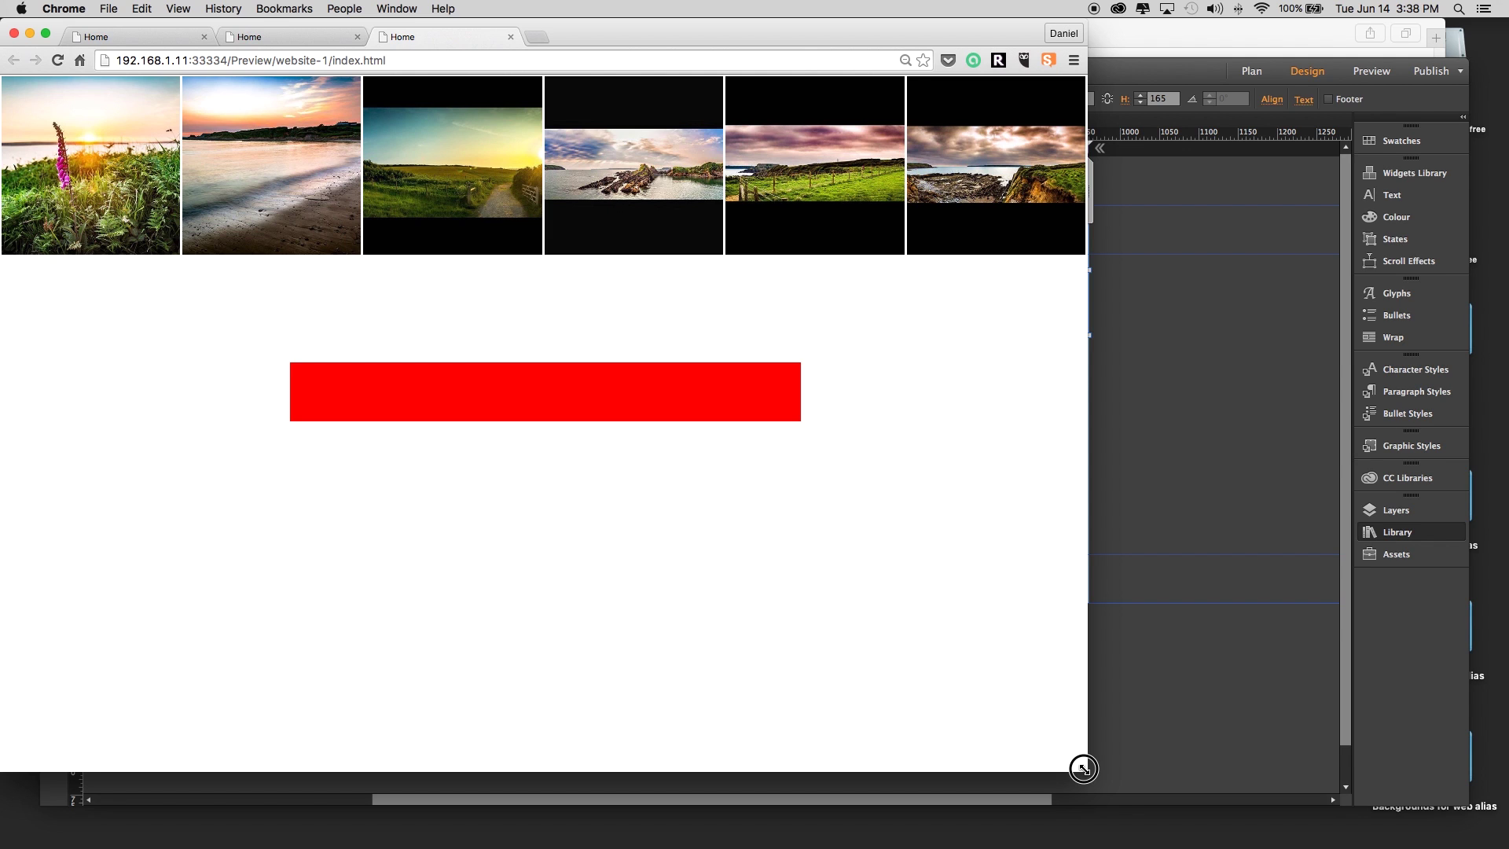
left_click_drag(1084, 768, 718, 762)
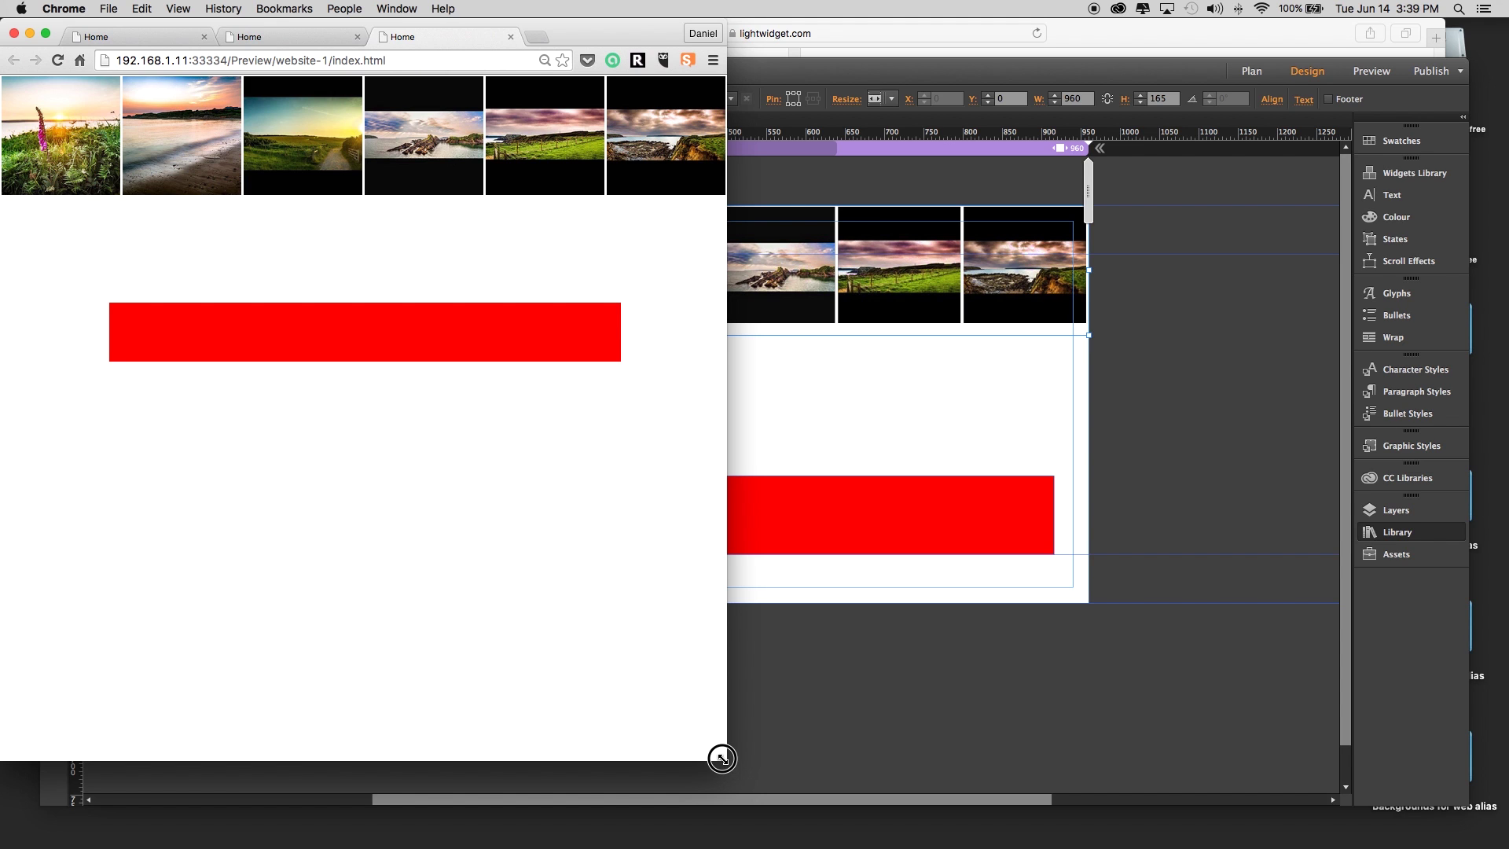
left_click_drag(721, 758, 1109, 800)
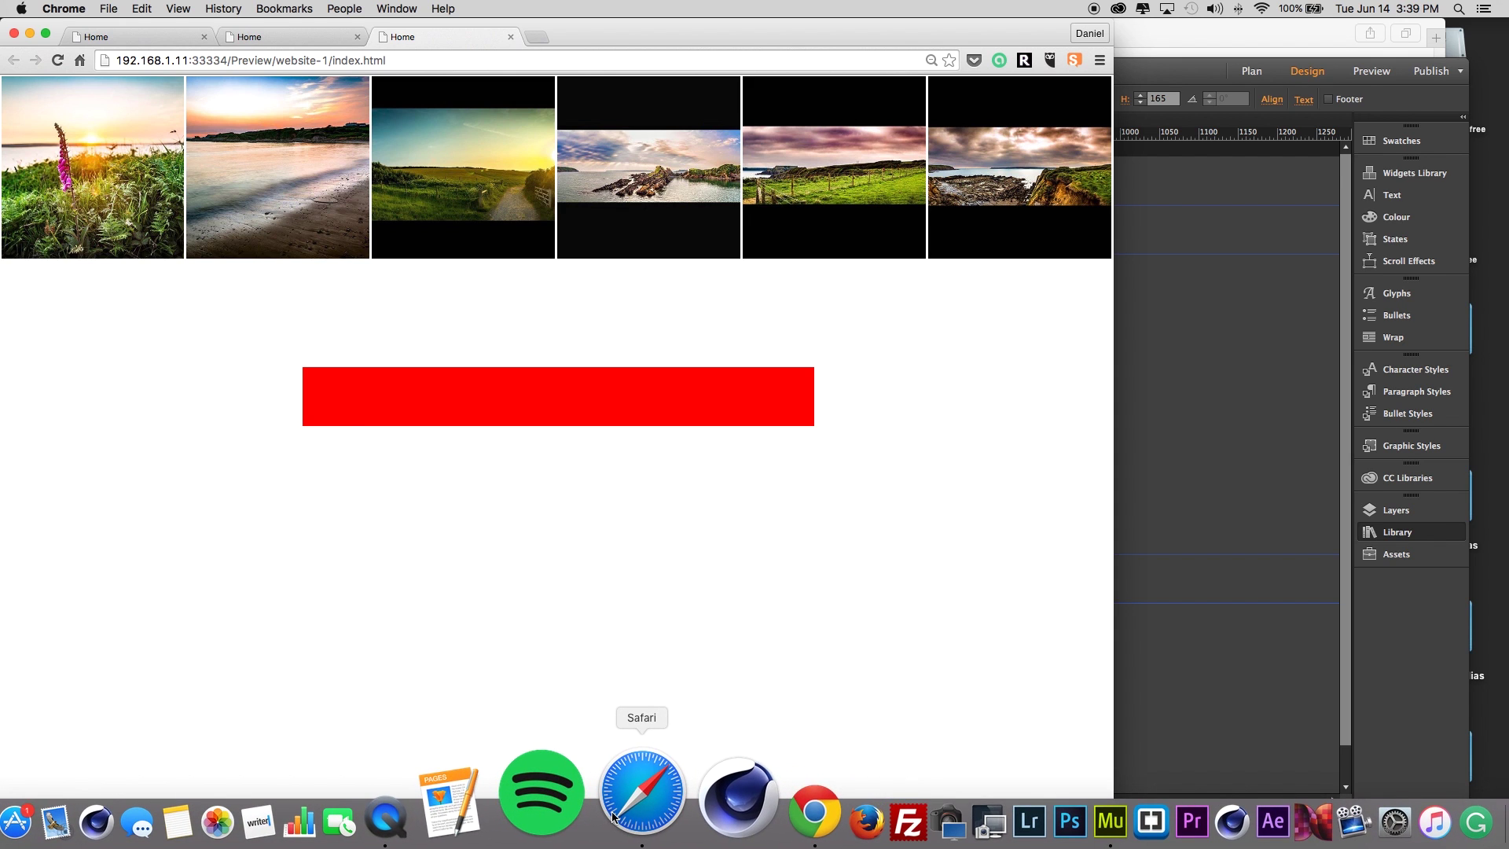
Add a max-width 960 px settings block in Lightwidget, also Grid with 6 columns and 1 row.
left_click(607, 798)
scroll(1099, 248, "up", 5)
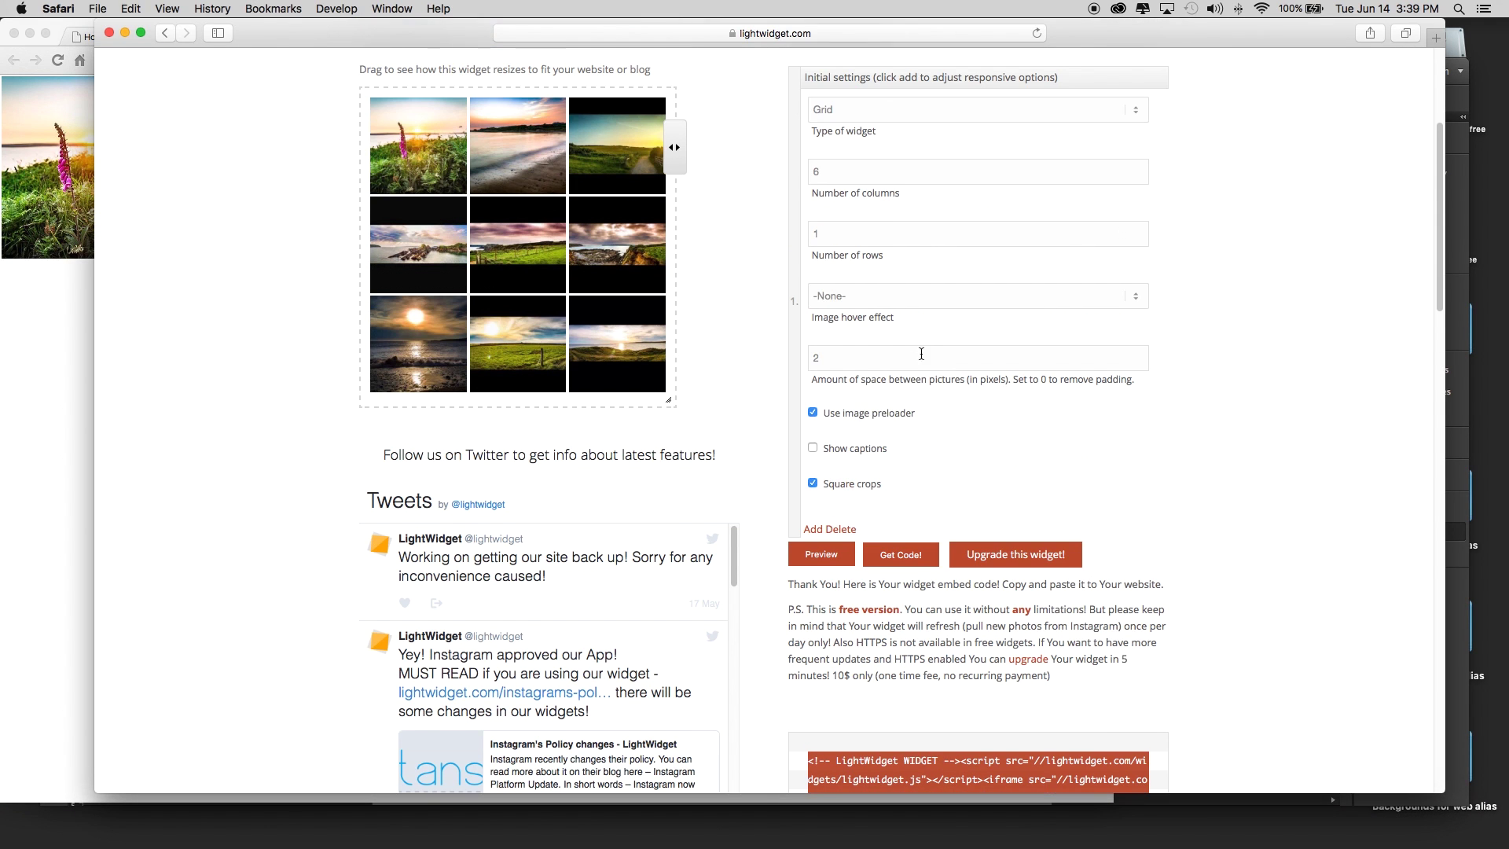
scroll(865, 477, "down", 5)
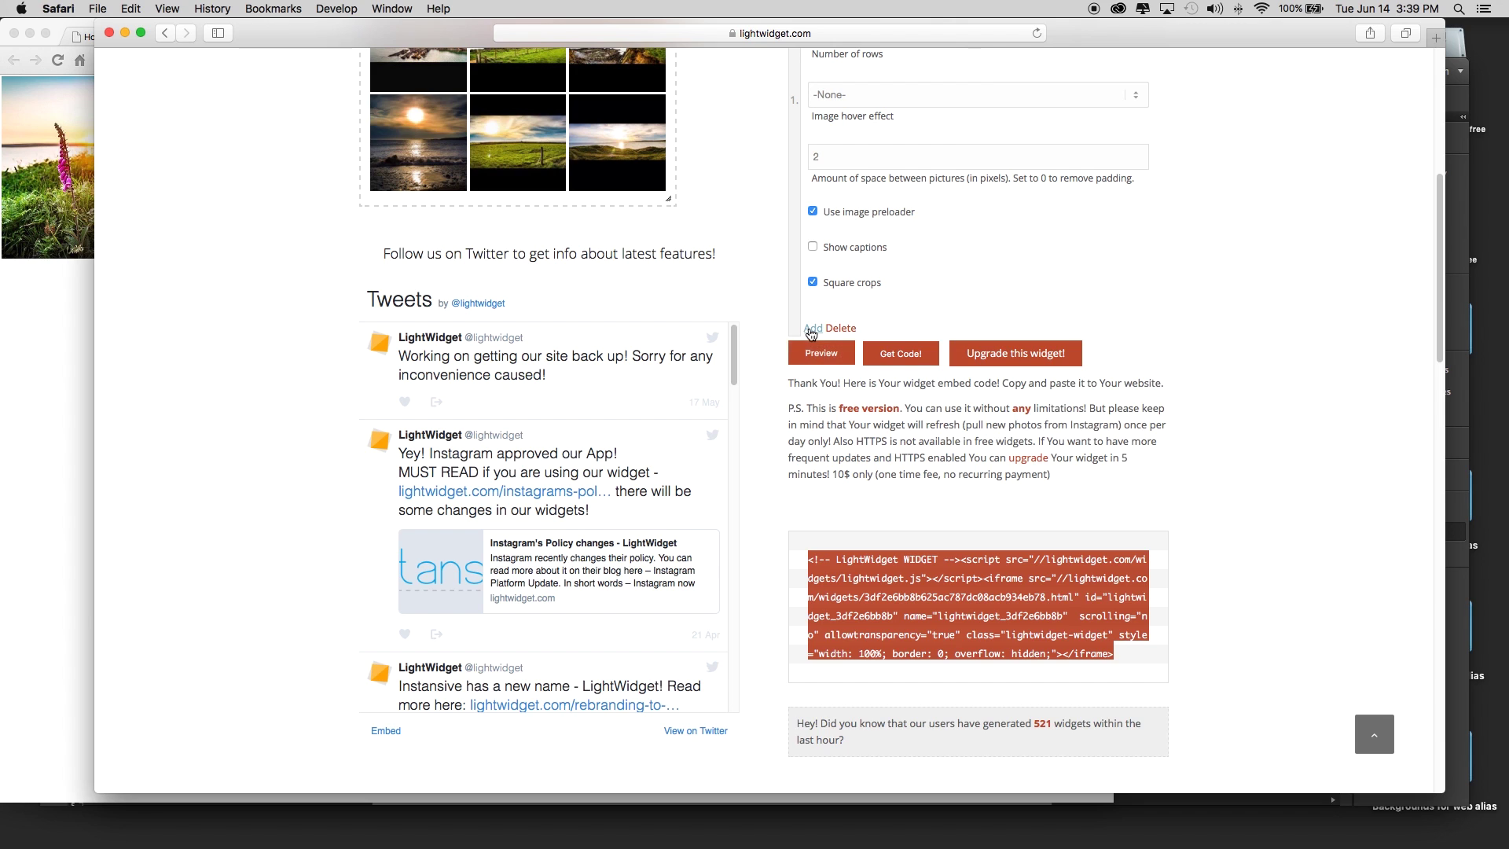
left_click(811, 327)
scroll(1029, 376, "down", 3)
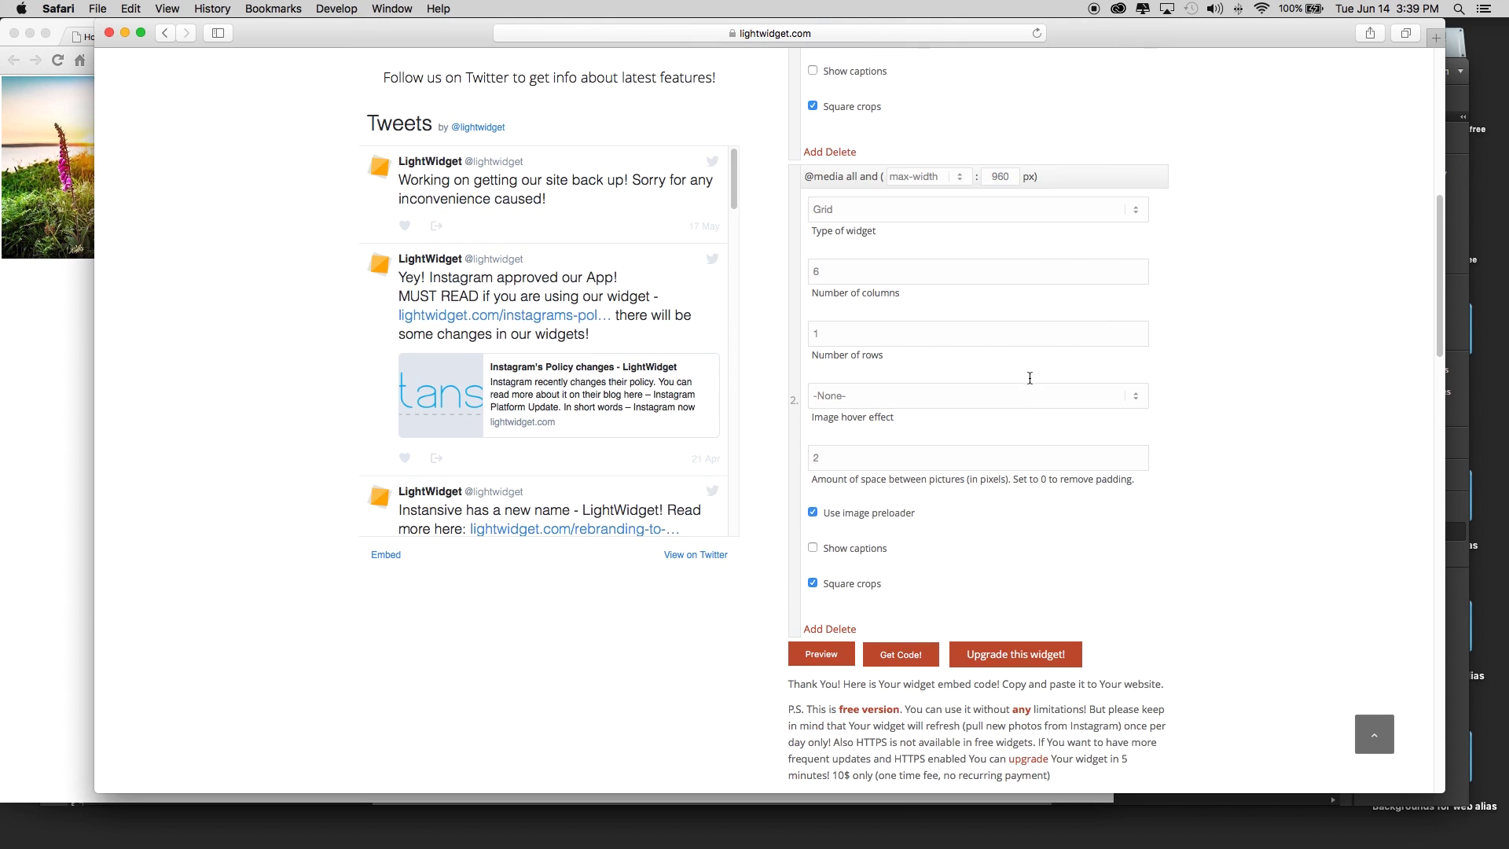
scroll(1021, 383, "up", 1)
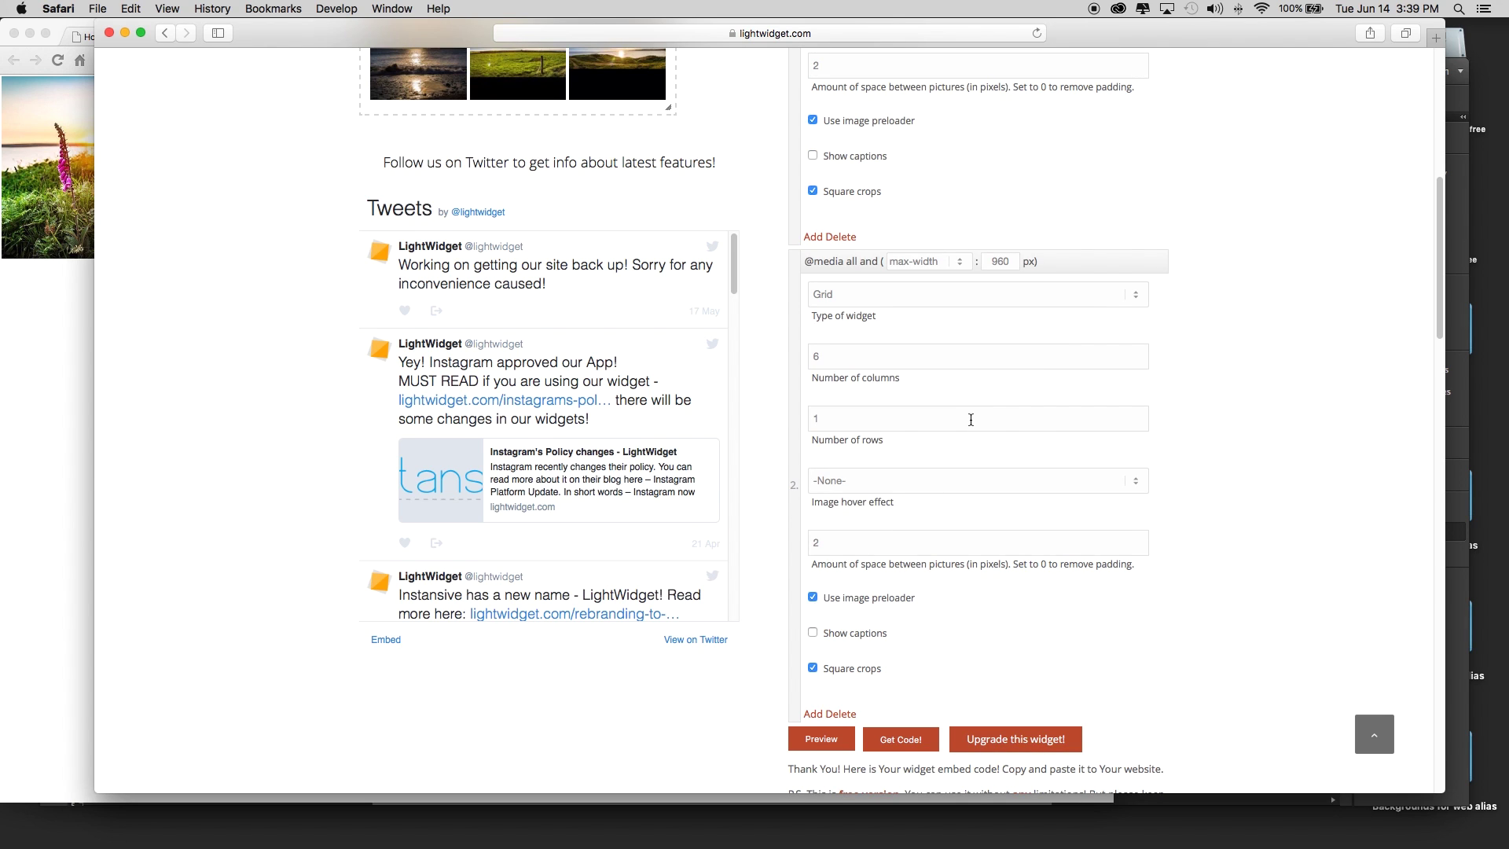
scroll(970, 419, "up", 6)
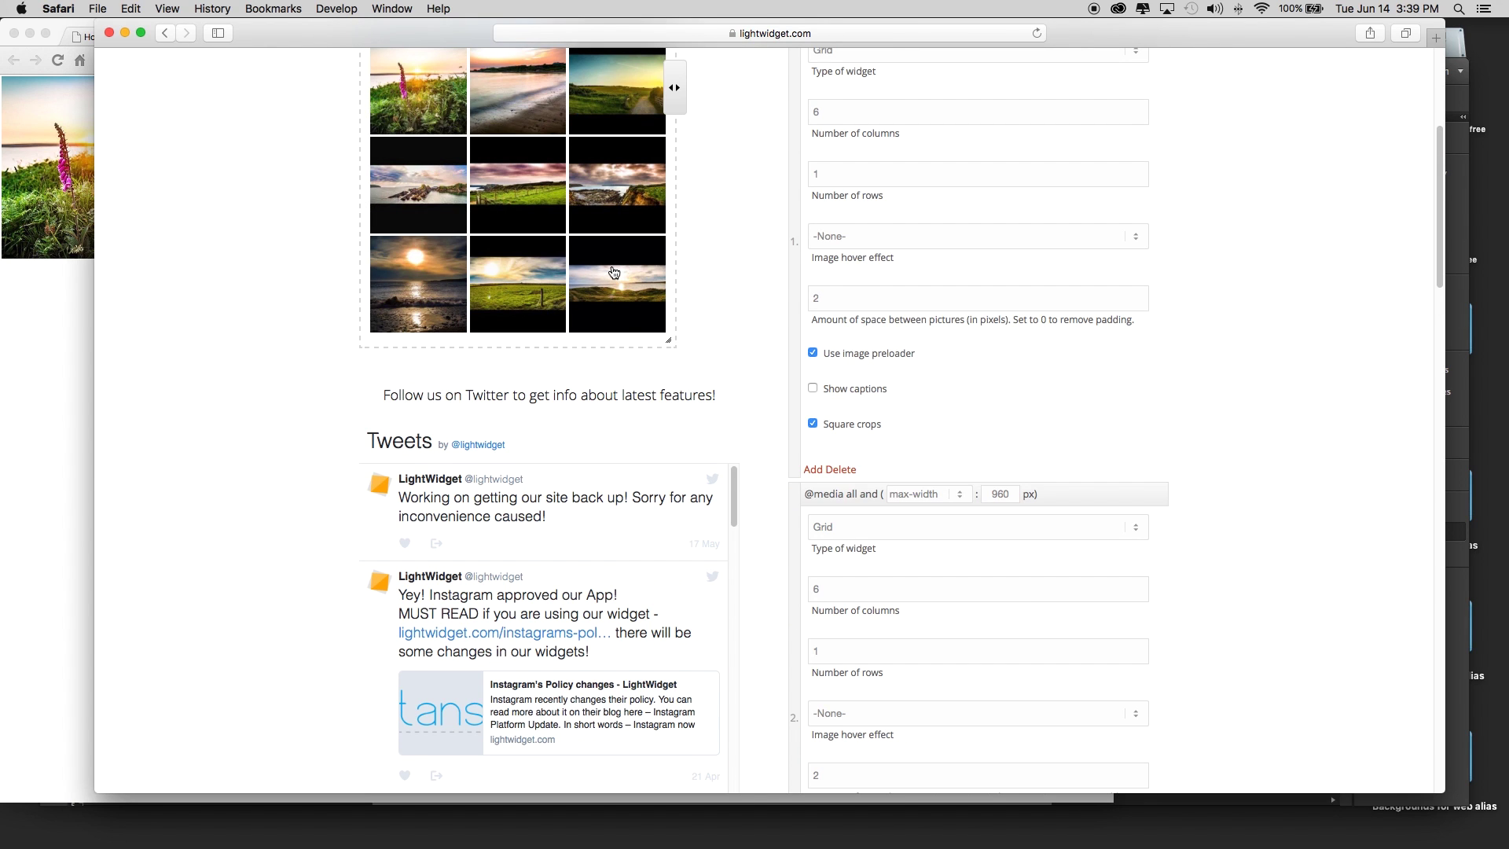
scroll(1022, 487, "up", 2)
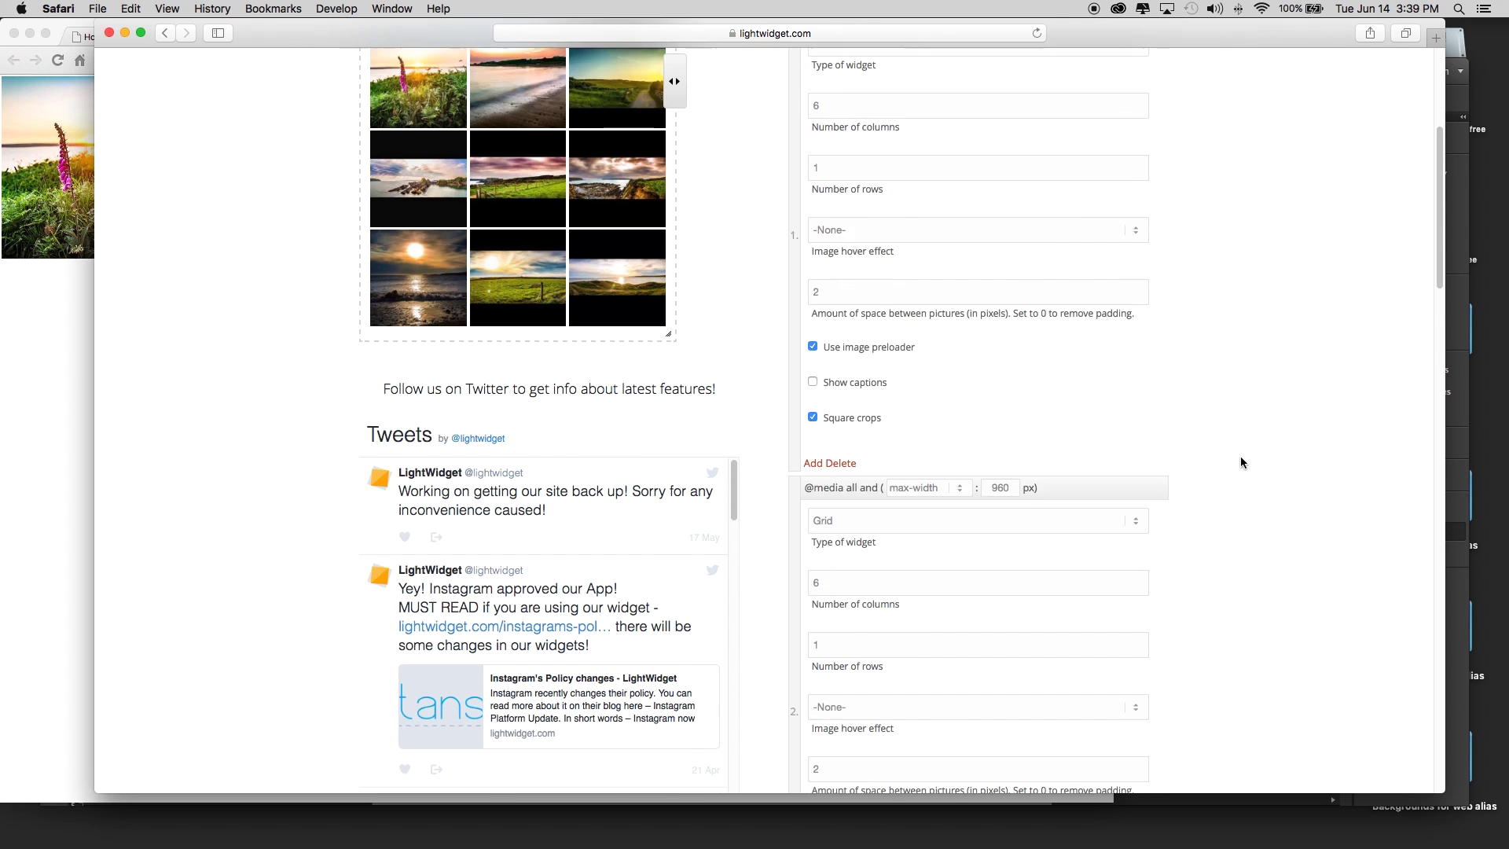
scroll(1240, 462, "down", 7)
scroll(1240, 462, "up", 6)
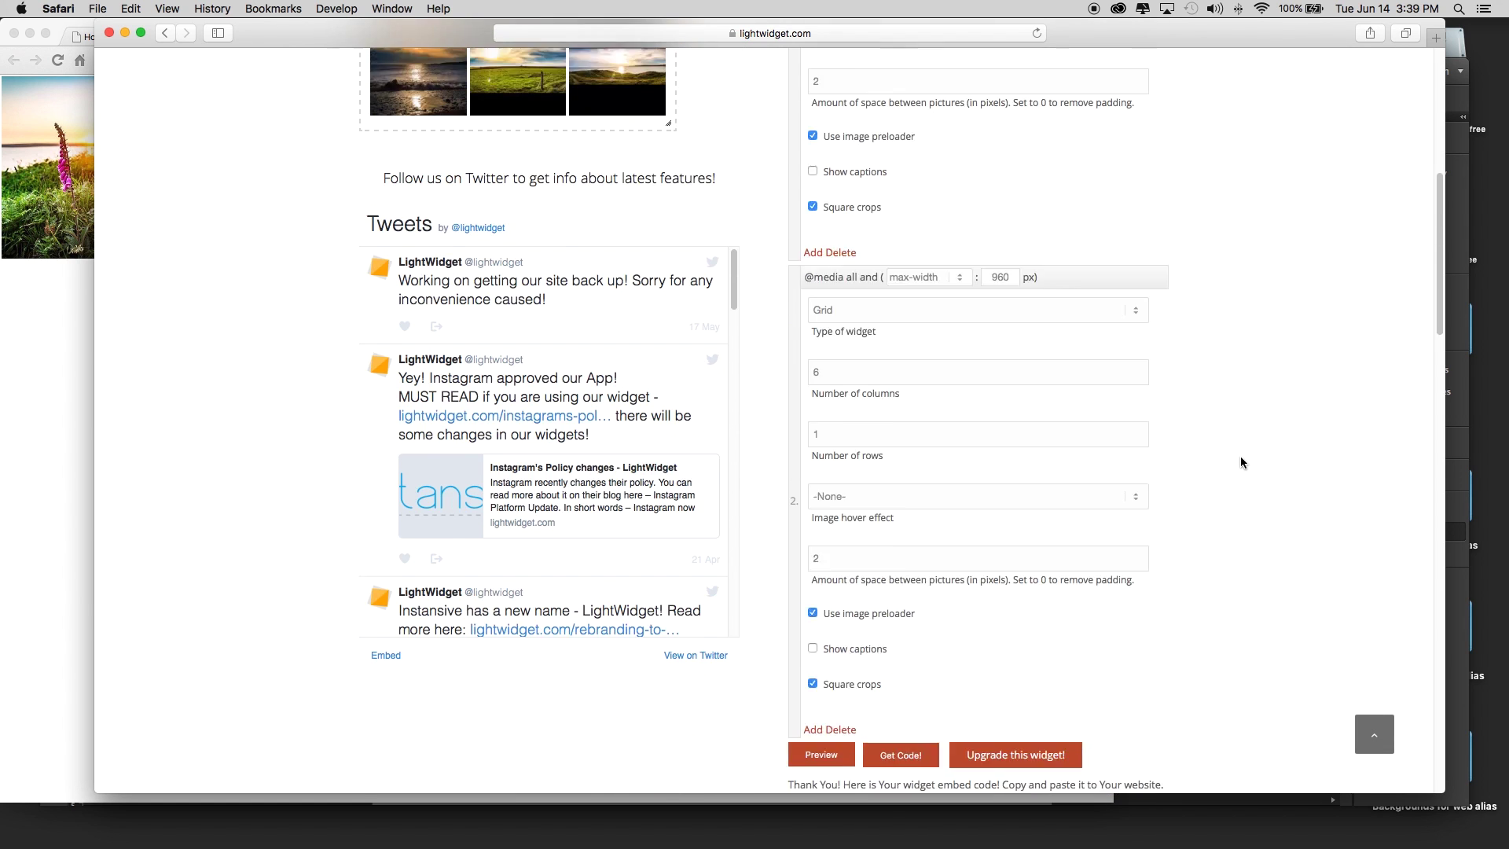
scroll(1240, 462, "up", 5)
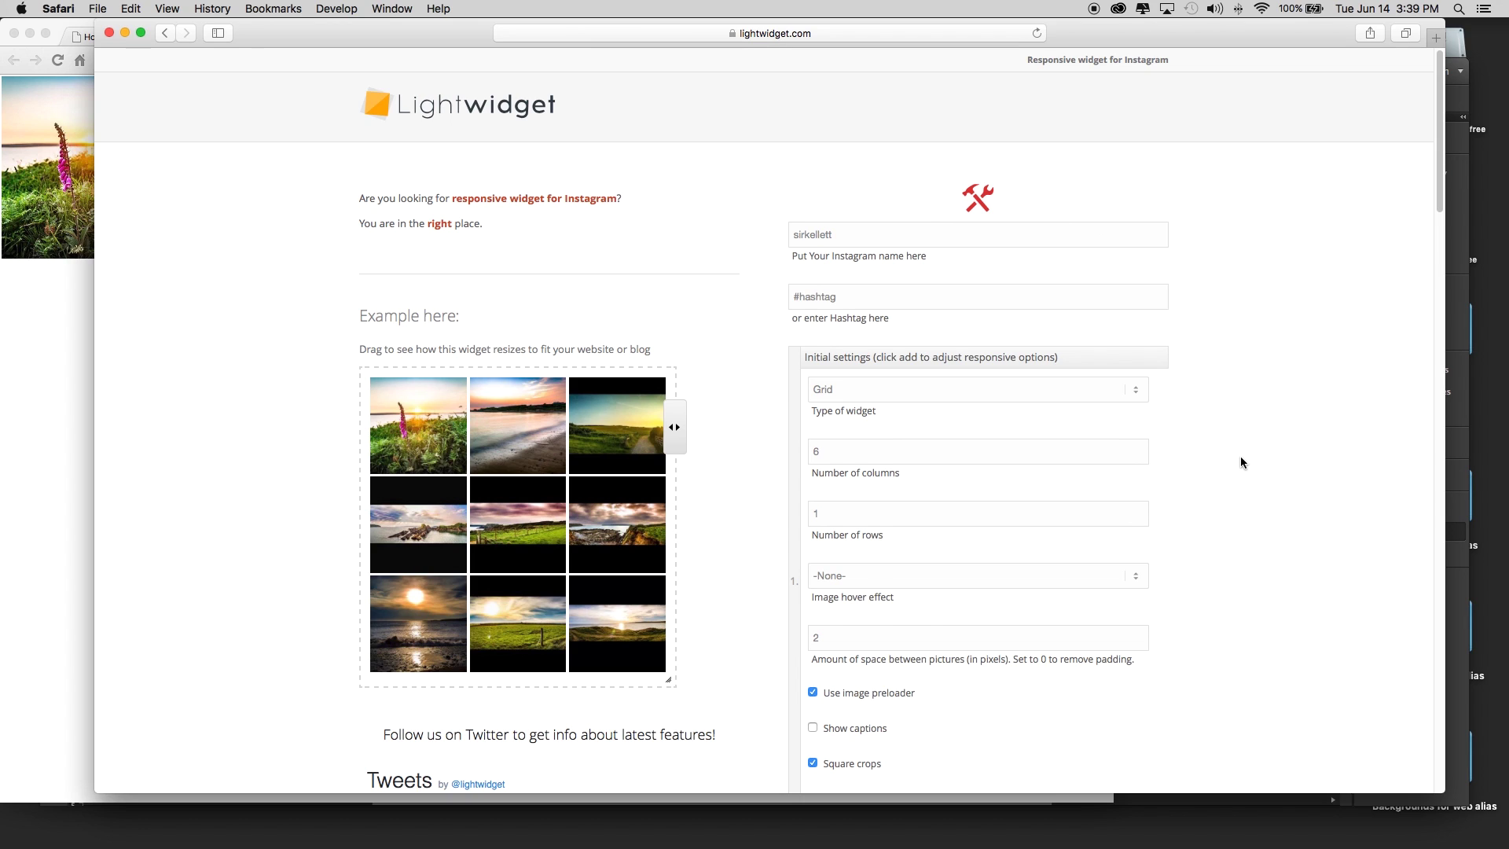